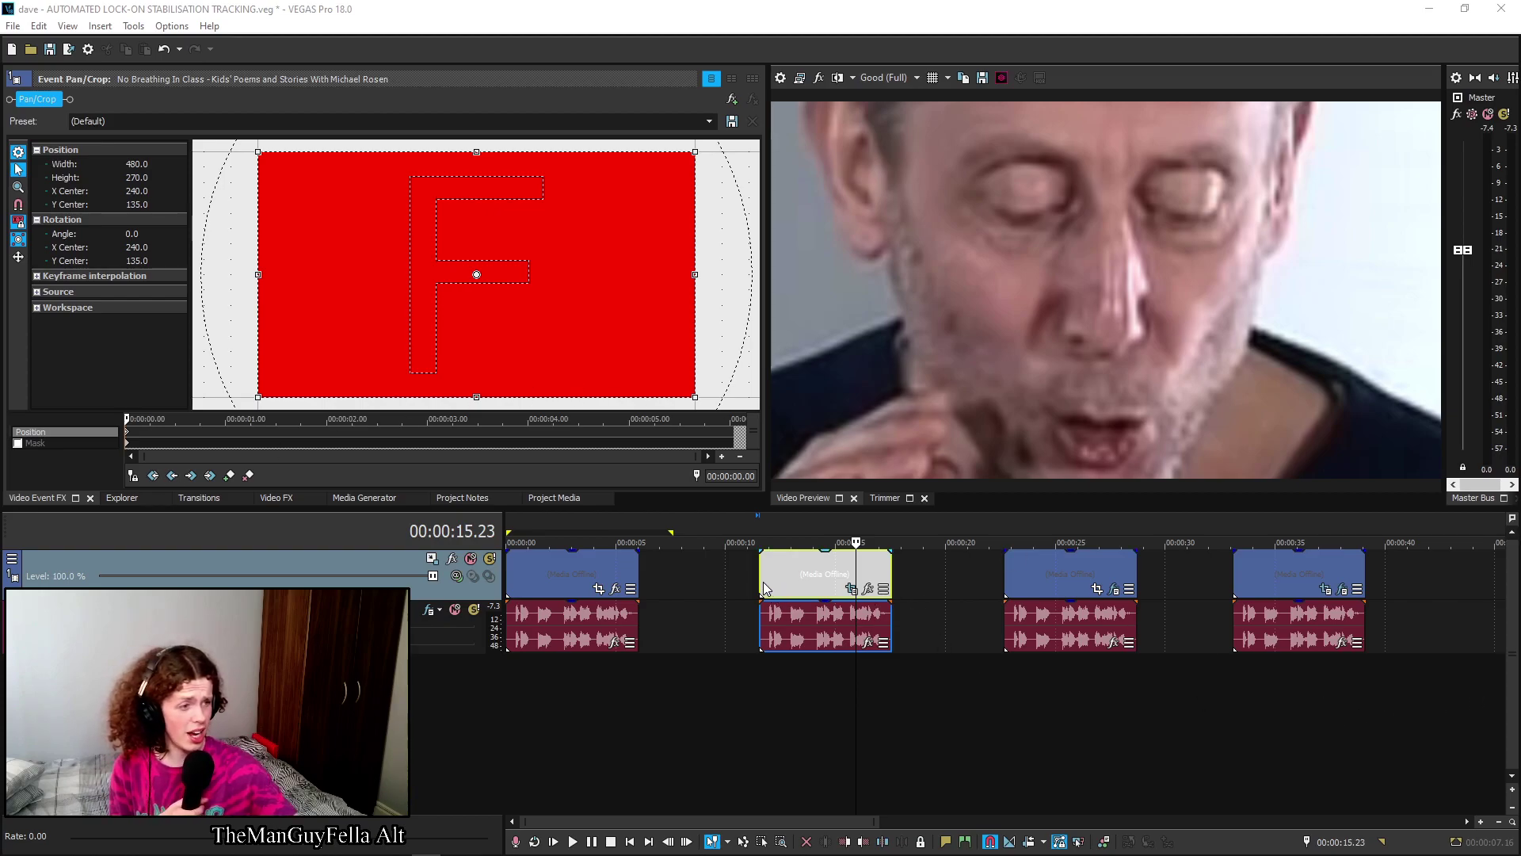
Play the second clip to review its face tracking
left_click(764, 583)
key("space")
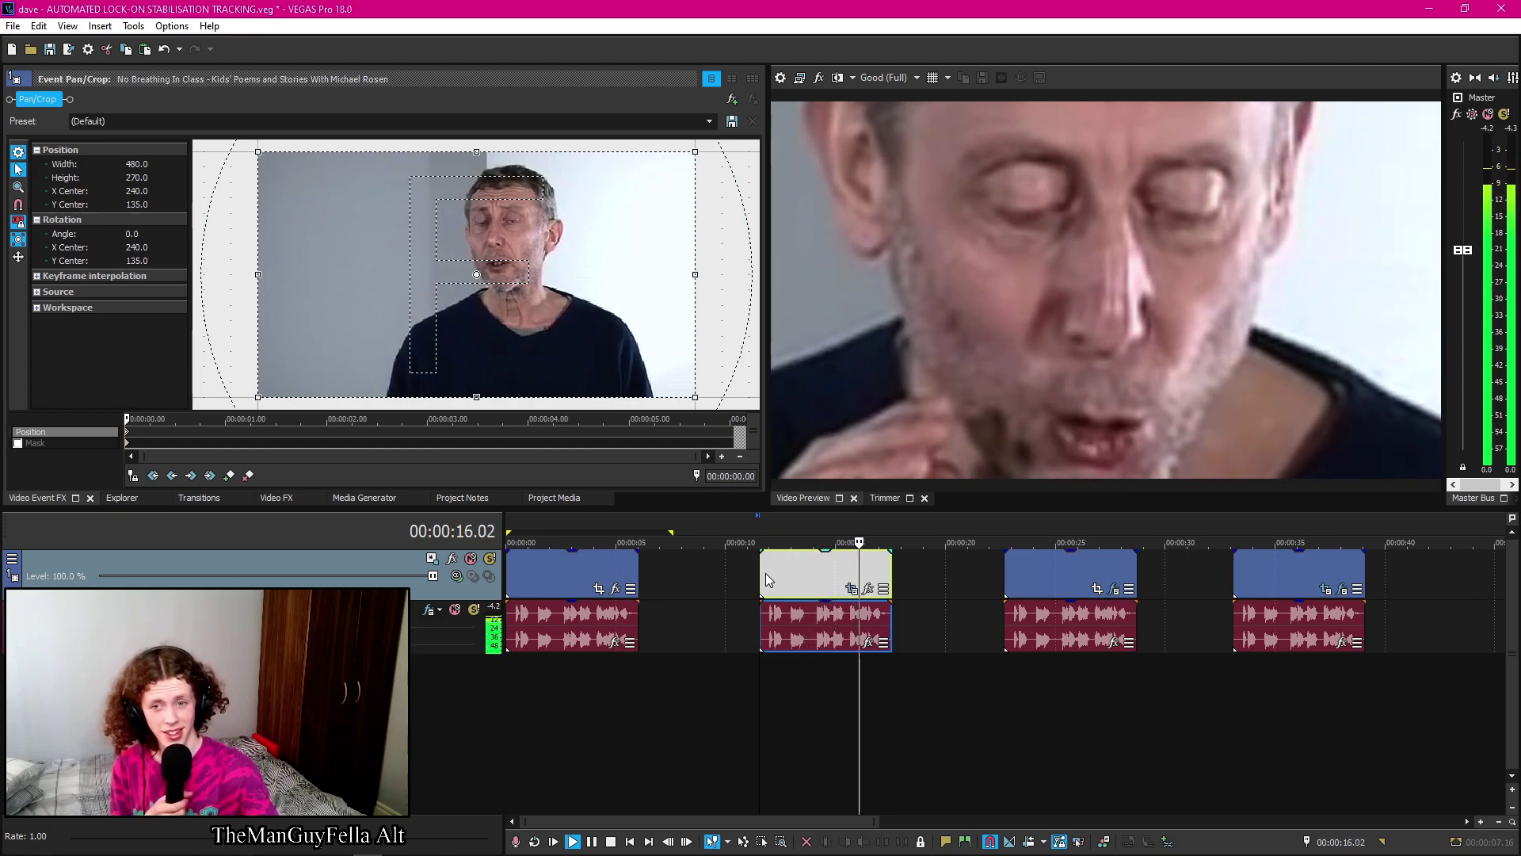
key("space")
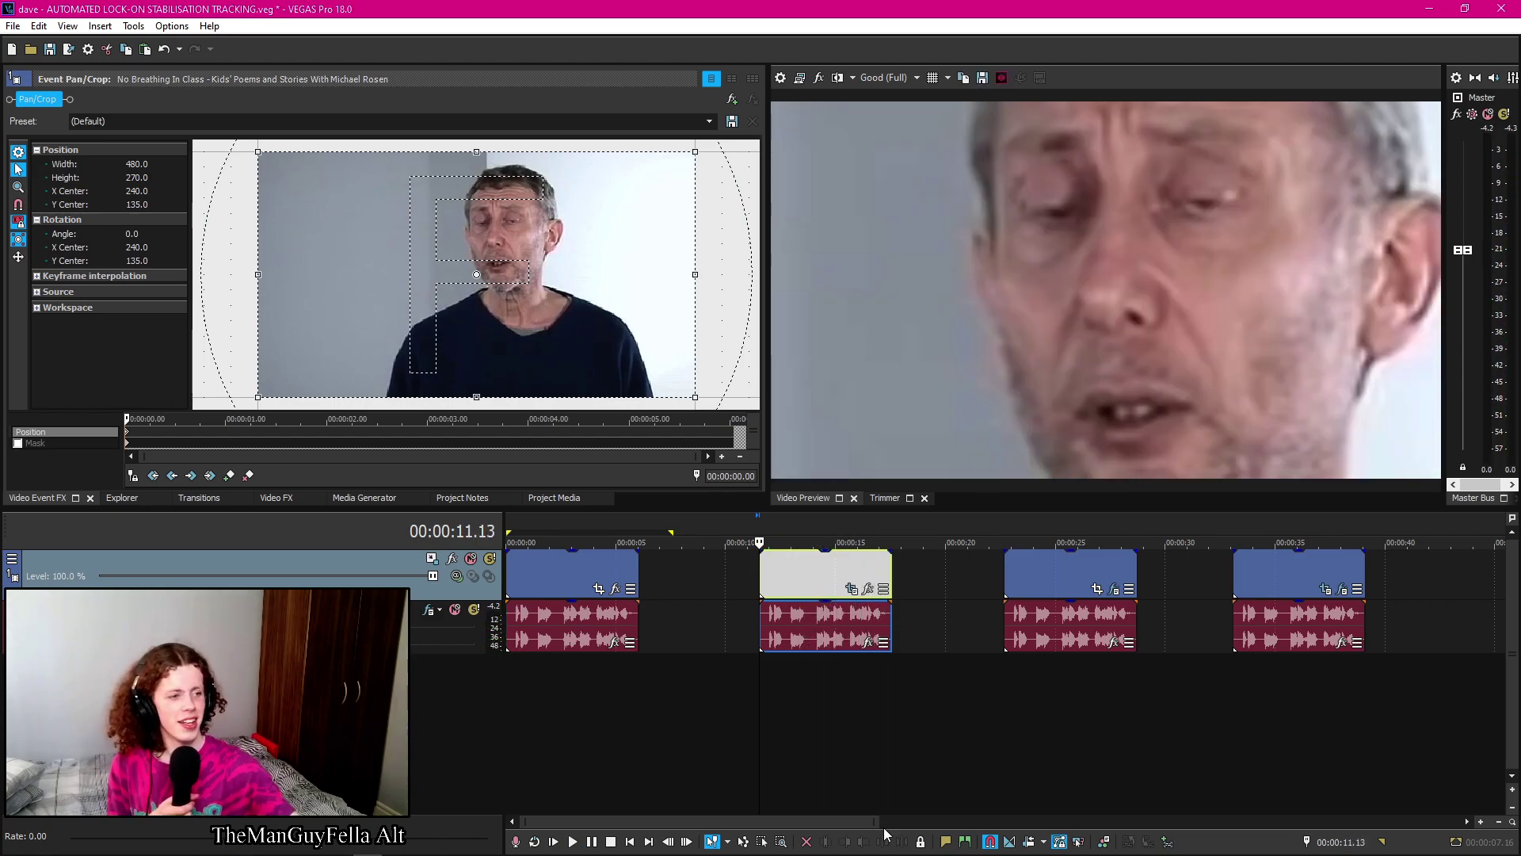
Inspect the second clip's Pan/Crop keyframe at 00:00:00.09, then select the first clip
left_click(853, 588)
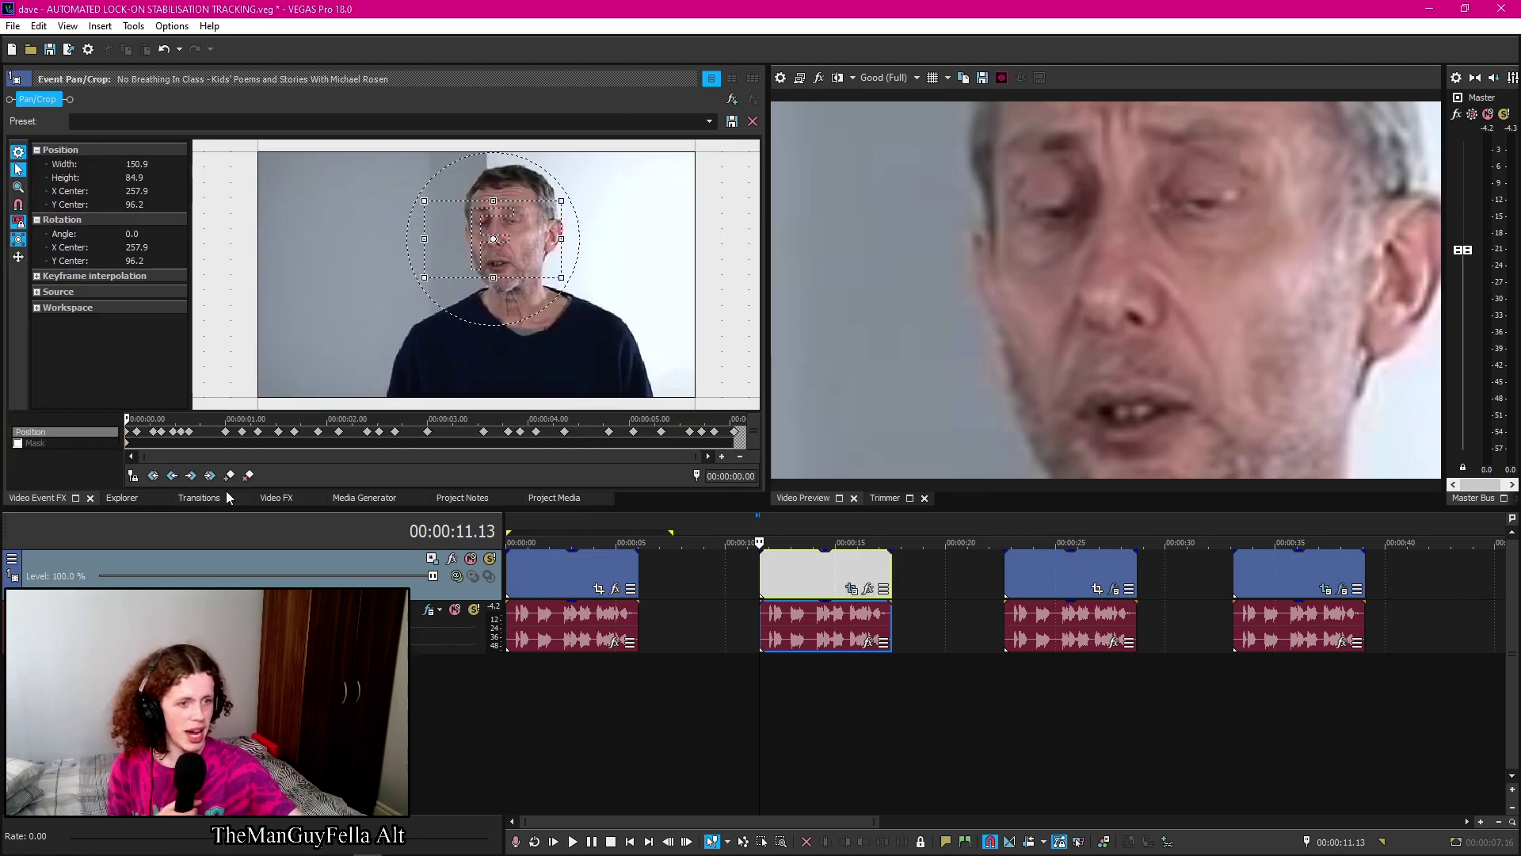
scroll(132, 438, "up", 5)
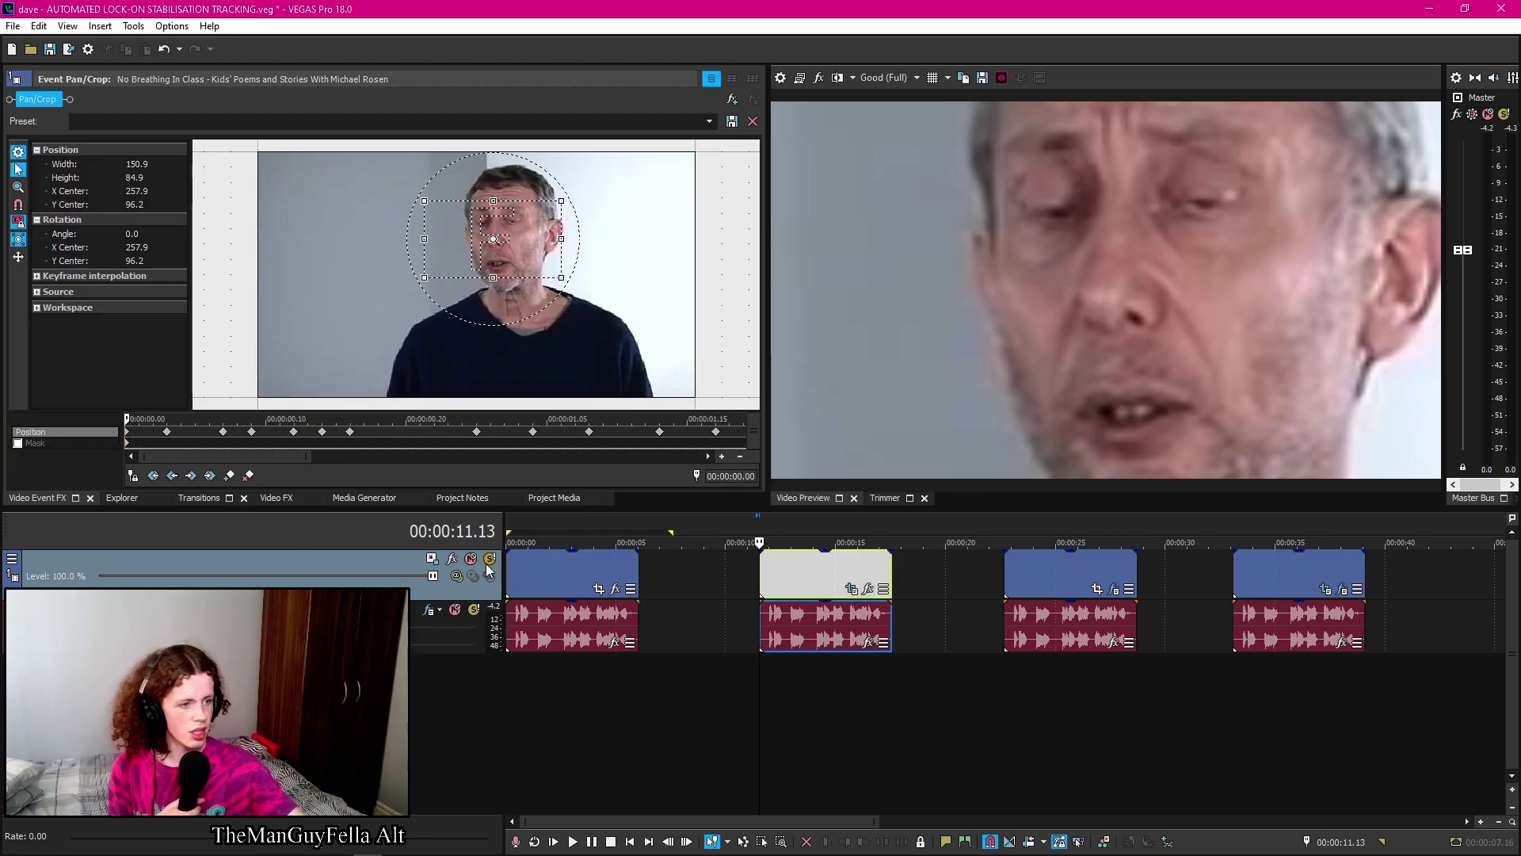
left_click(223, 432)
left_click(251, 432)
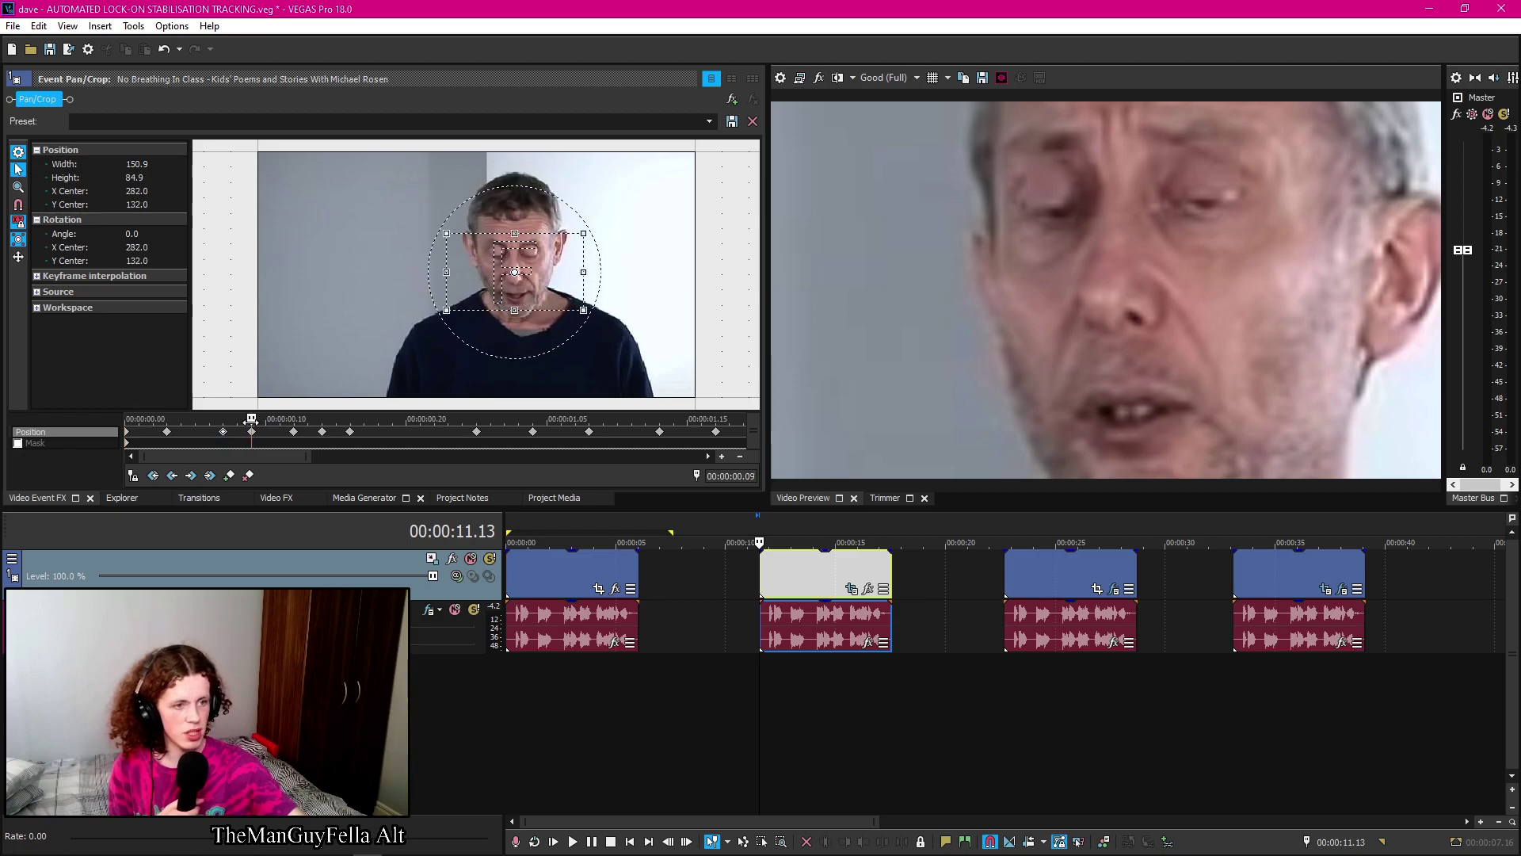
left_click(501, 561)
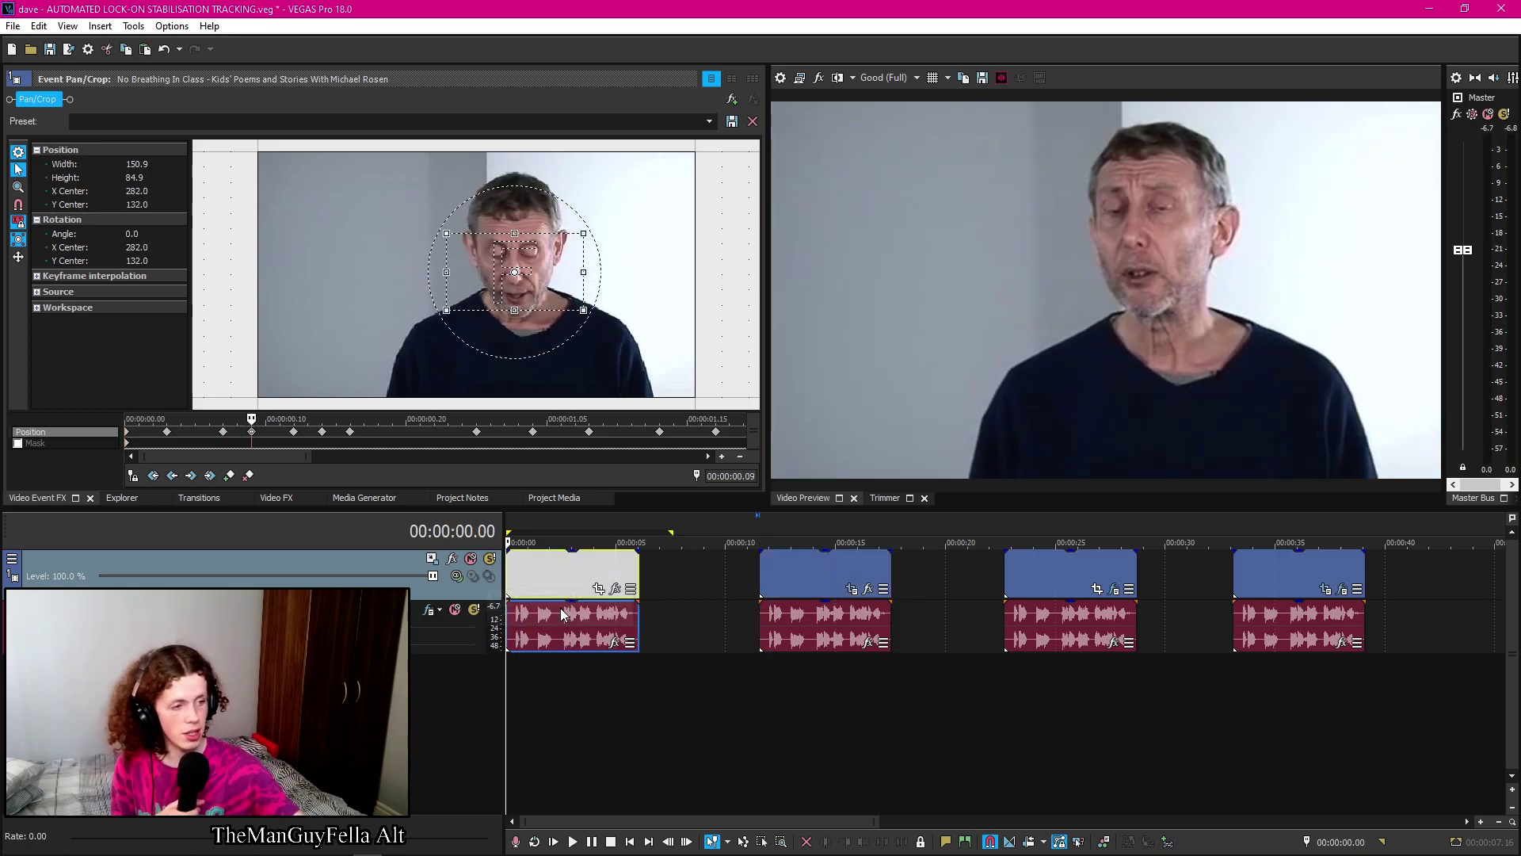
Shrink the first clip's crop box to 145.5 × 81.9, framing the face around the nose
left_click(598, 588)
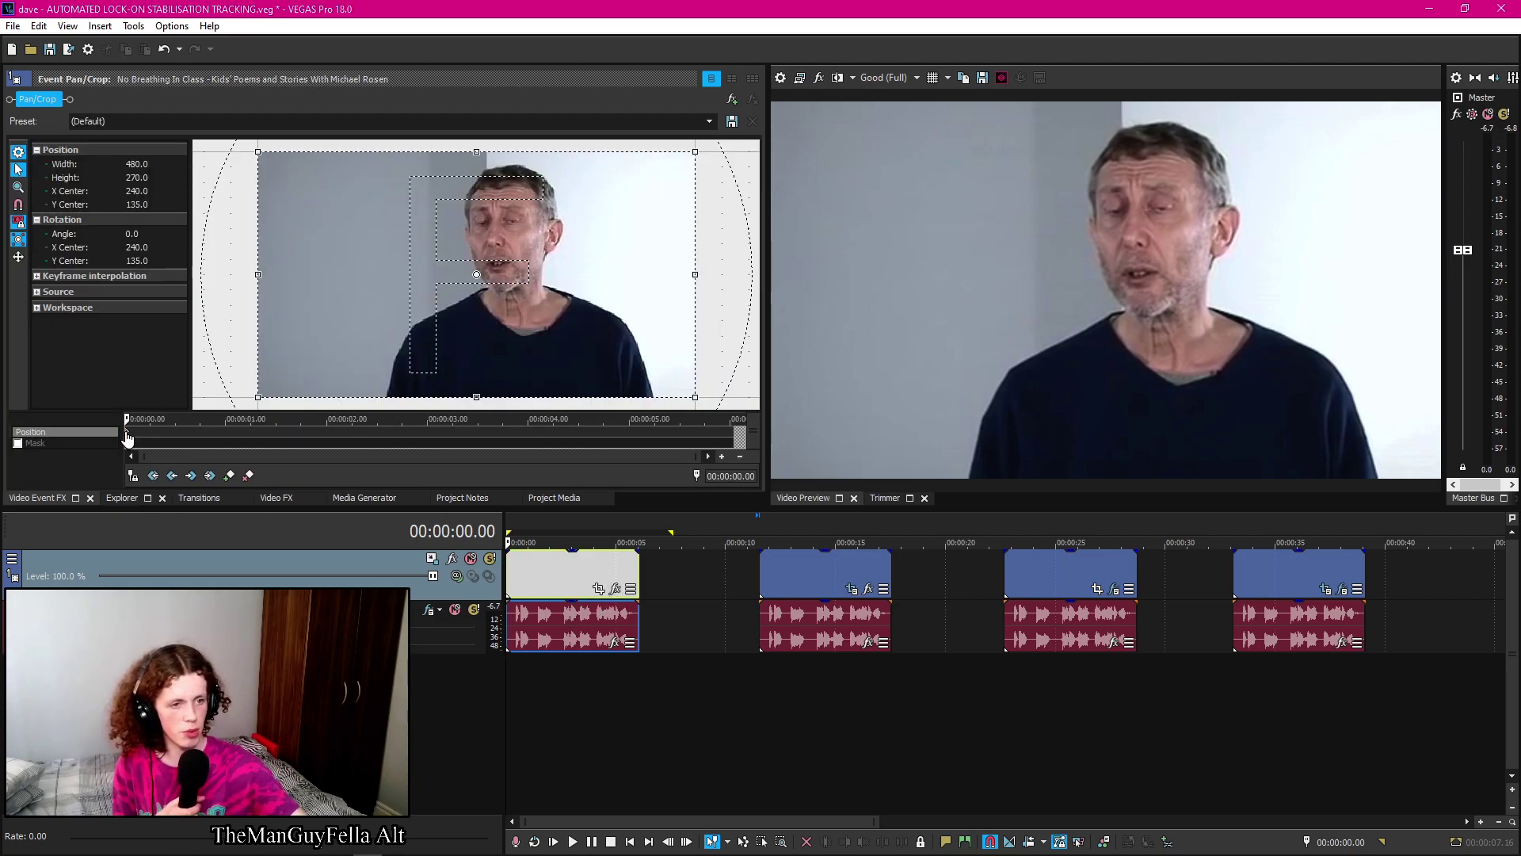
left_click_drag(275, 267, 439, 241)
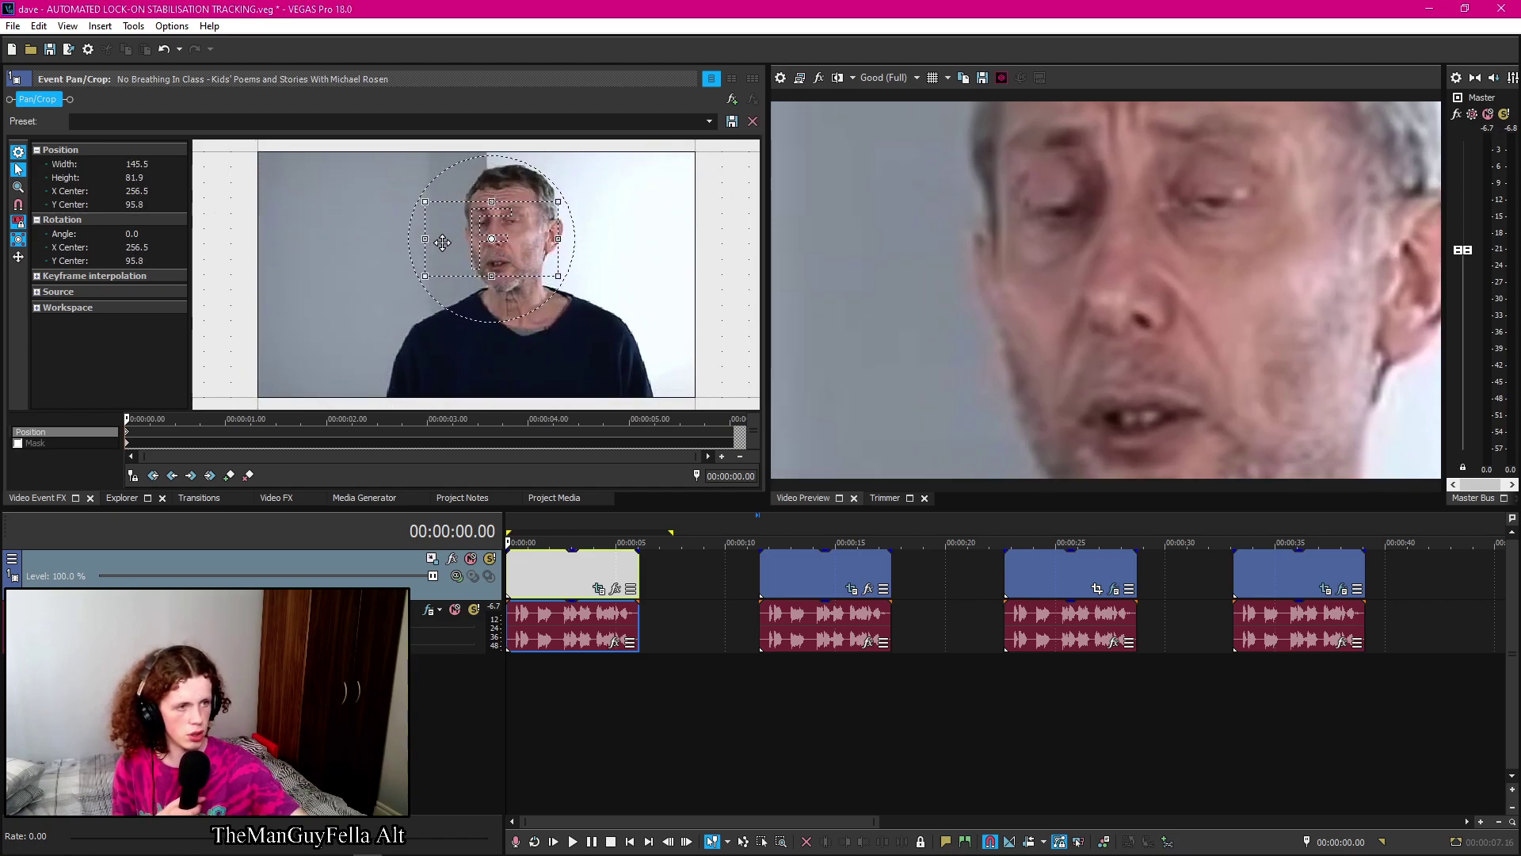
scroll(494, 252, "up", 4)
left_click_drag(256, 299, 229, 362)
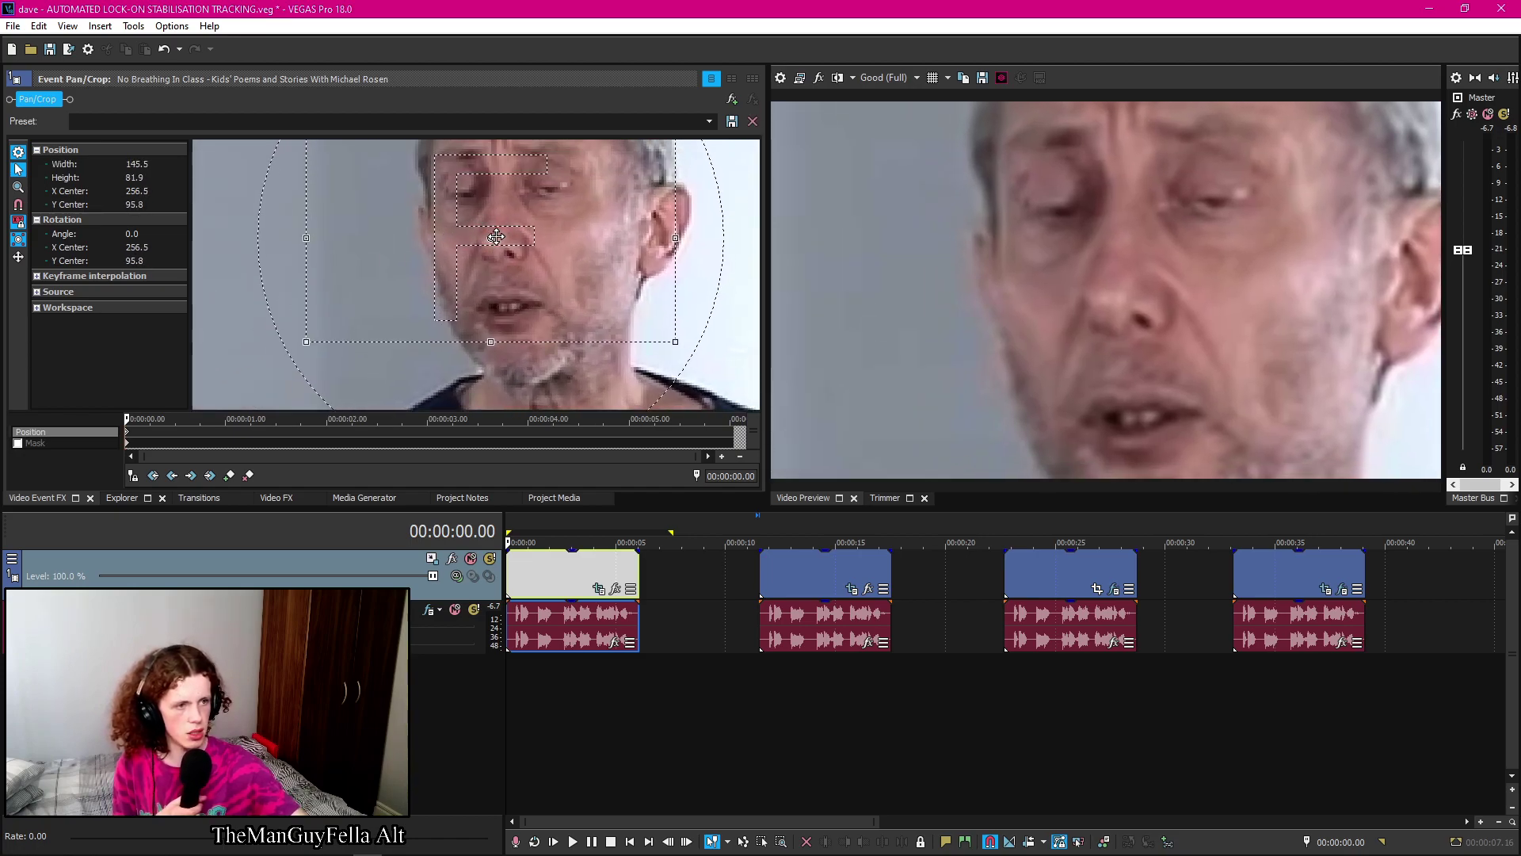
left_click_drag(491, 240, 497, 240)
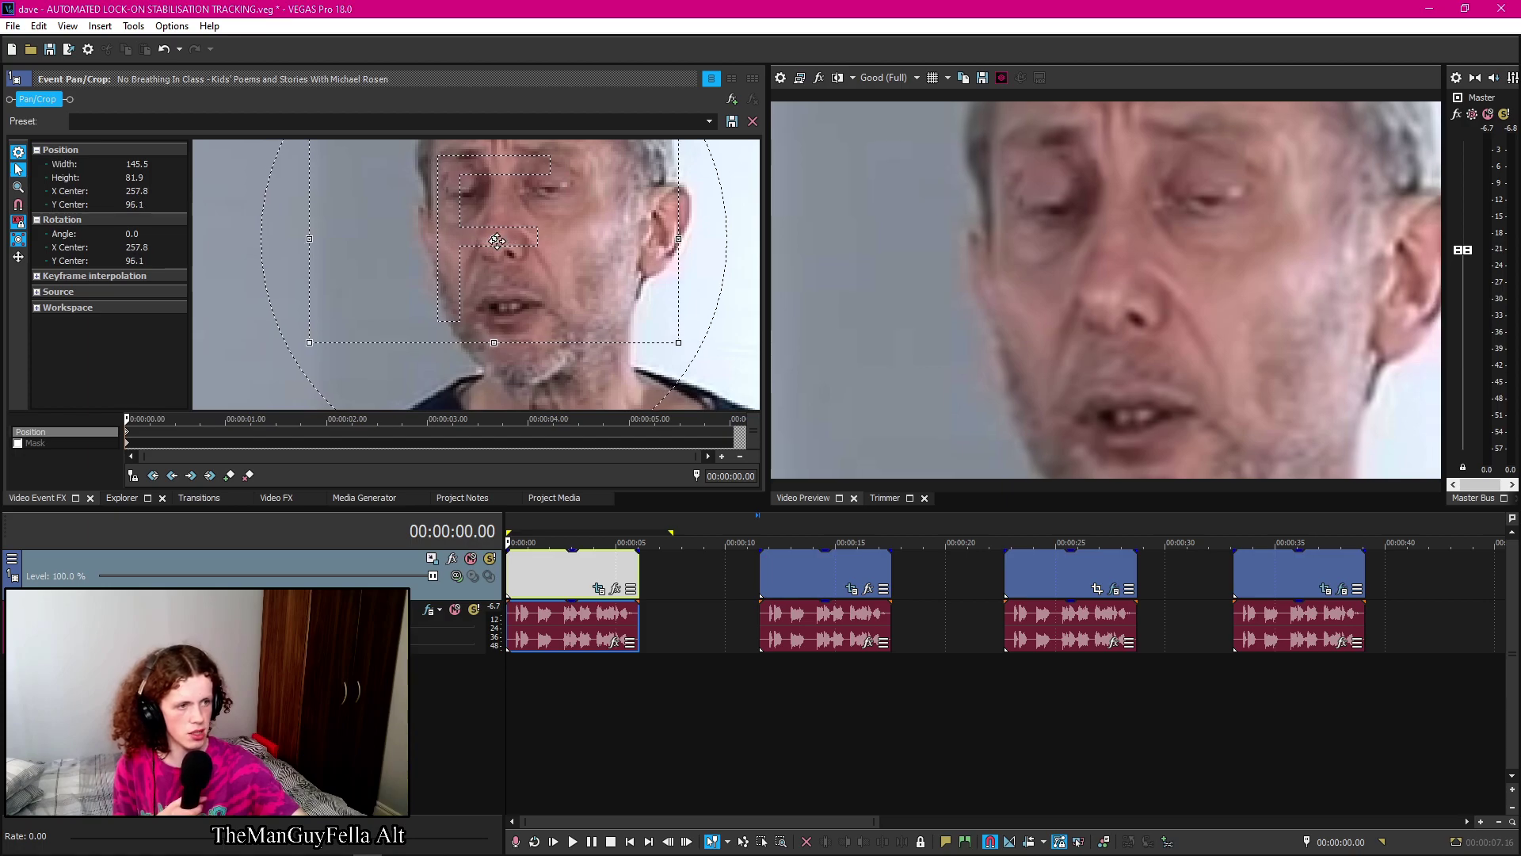
Add crop keyframes following the face at 00:00:00.05, 00:00:00.11 and 00:00:00.21
mouse_move(143, 426)
left_mouse_down()
mouse_move(176, 429)
mouse_move(144, 430)
left_mouse_up()
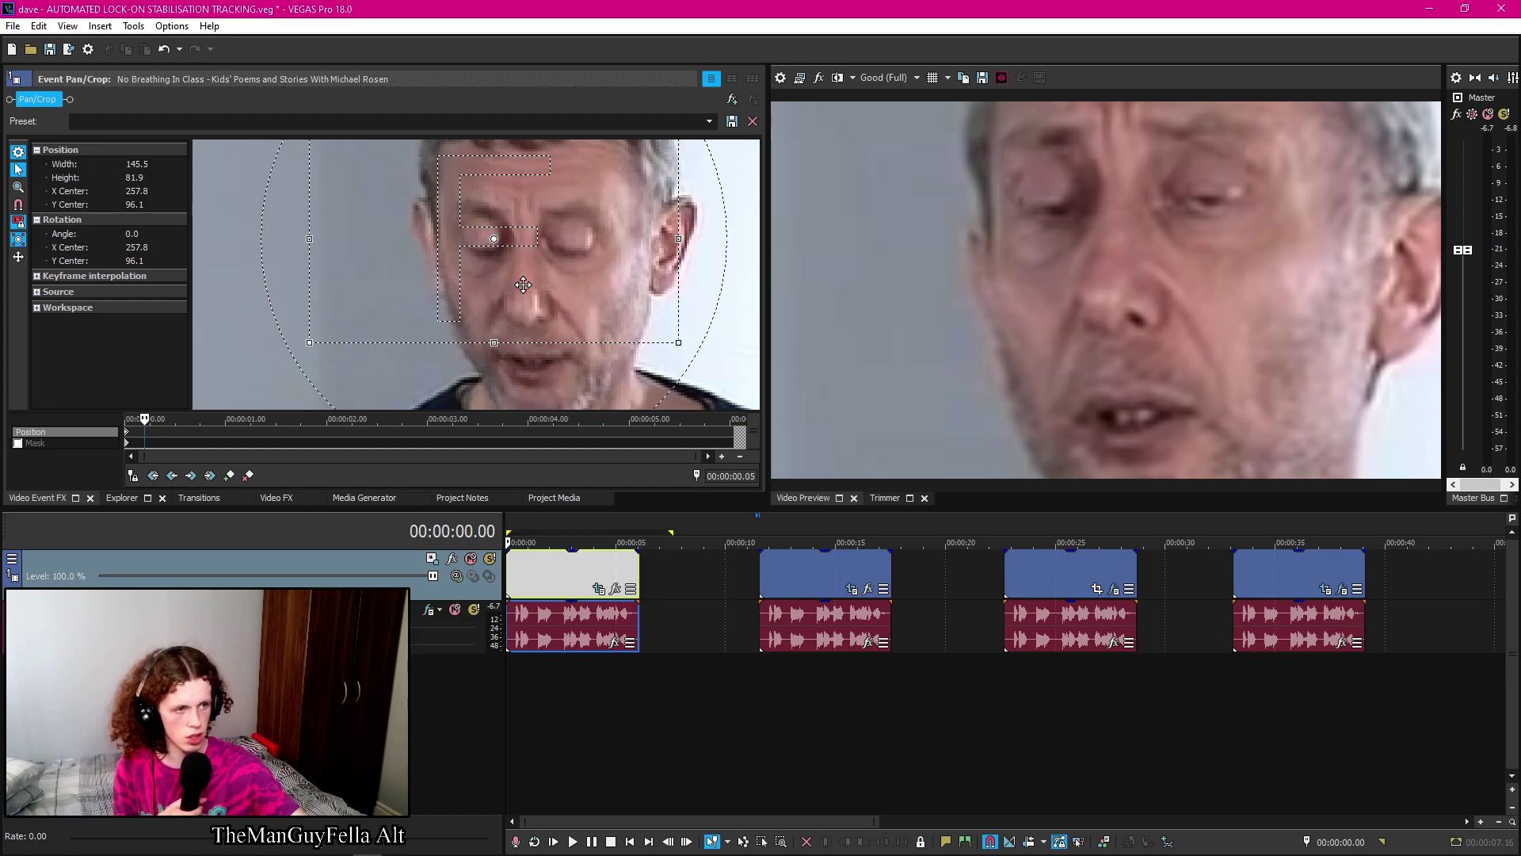
left_click_drag(481, 214, 509, 281)
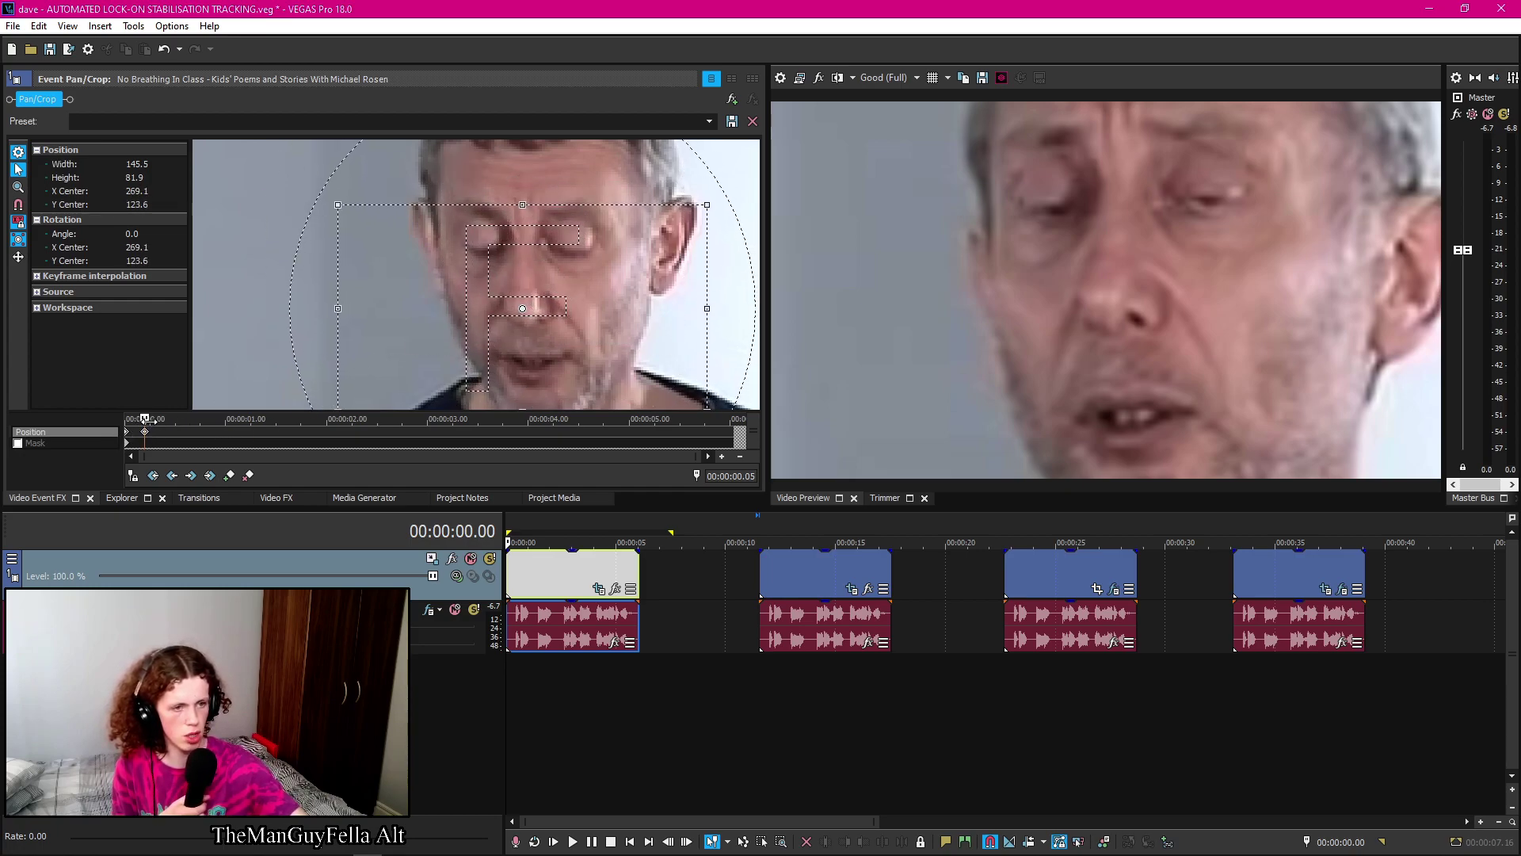
left_click_drag(144, 418, 169, 418)
left_click_drag(446, 294, 465, 344)
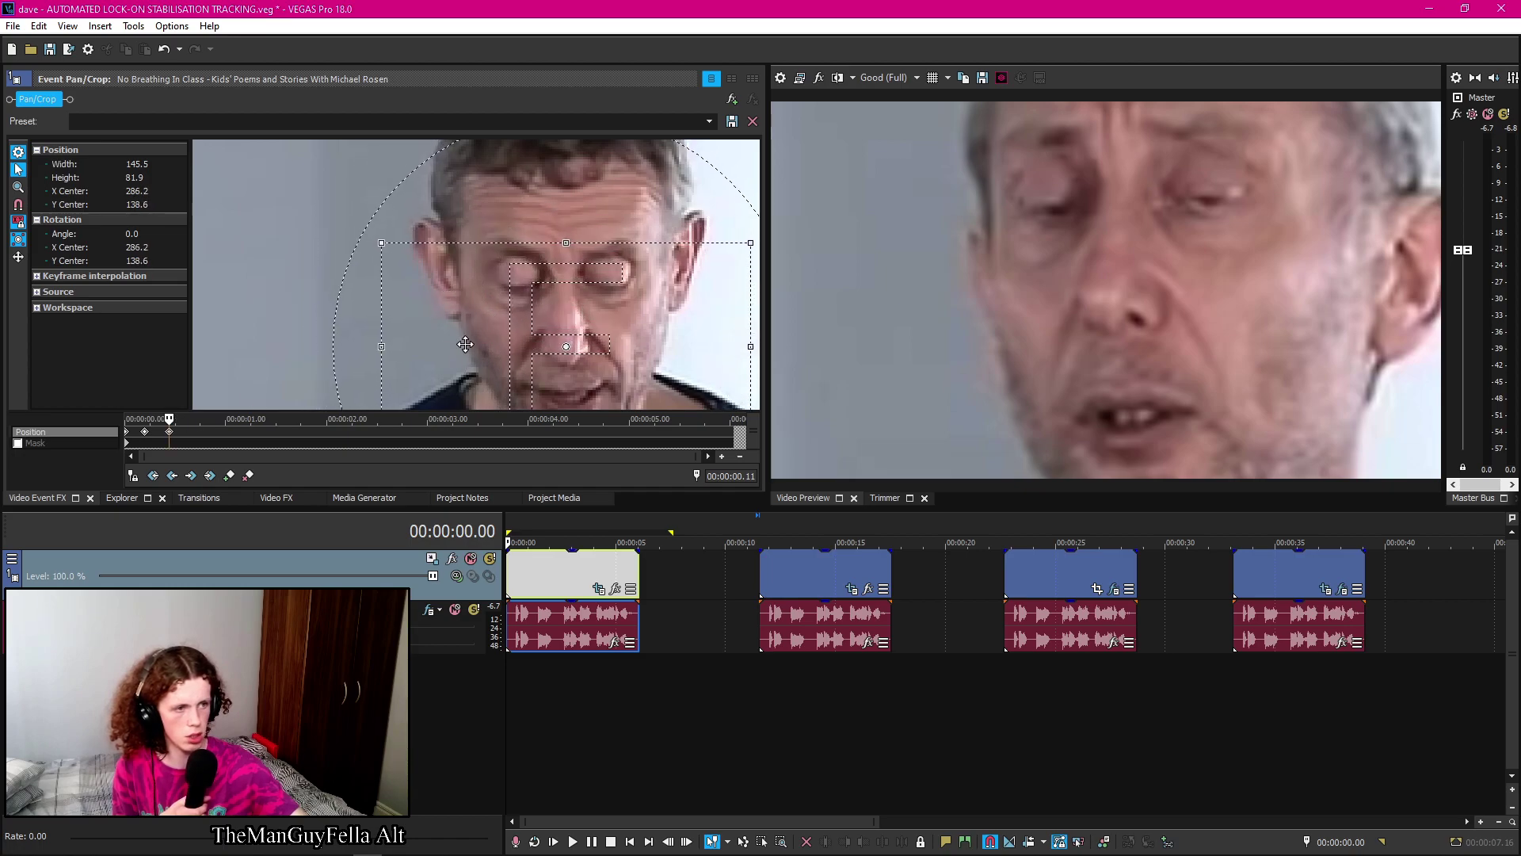
left_click_drag(187, 428, 209, 420)
left_click_drag(482, 366, 475, 351)
Refine the crop at 00:00:00.17, 00:00:00.14 and 00:00:00.07, then check tracking at 00:00:01.08
scroll(230, 438, "up", 3)
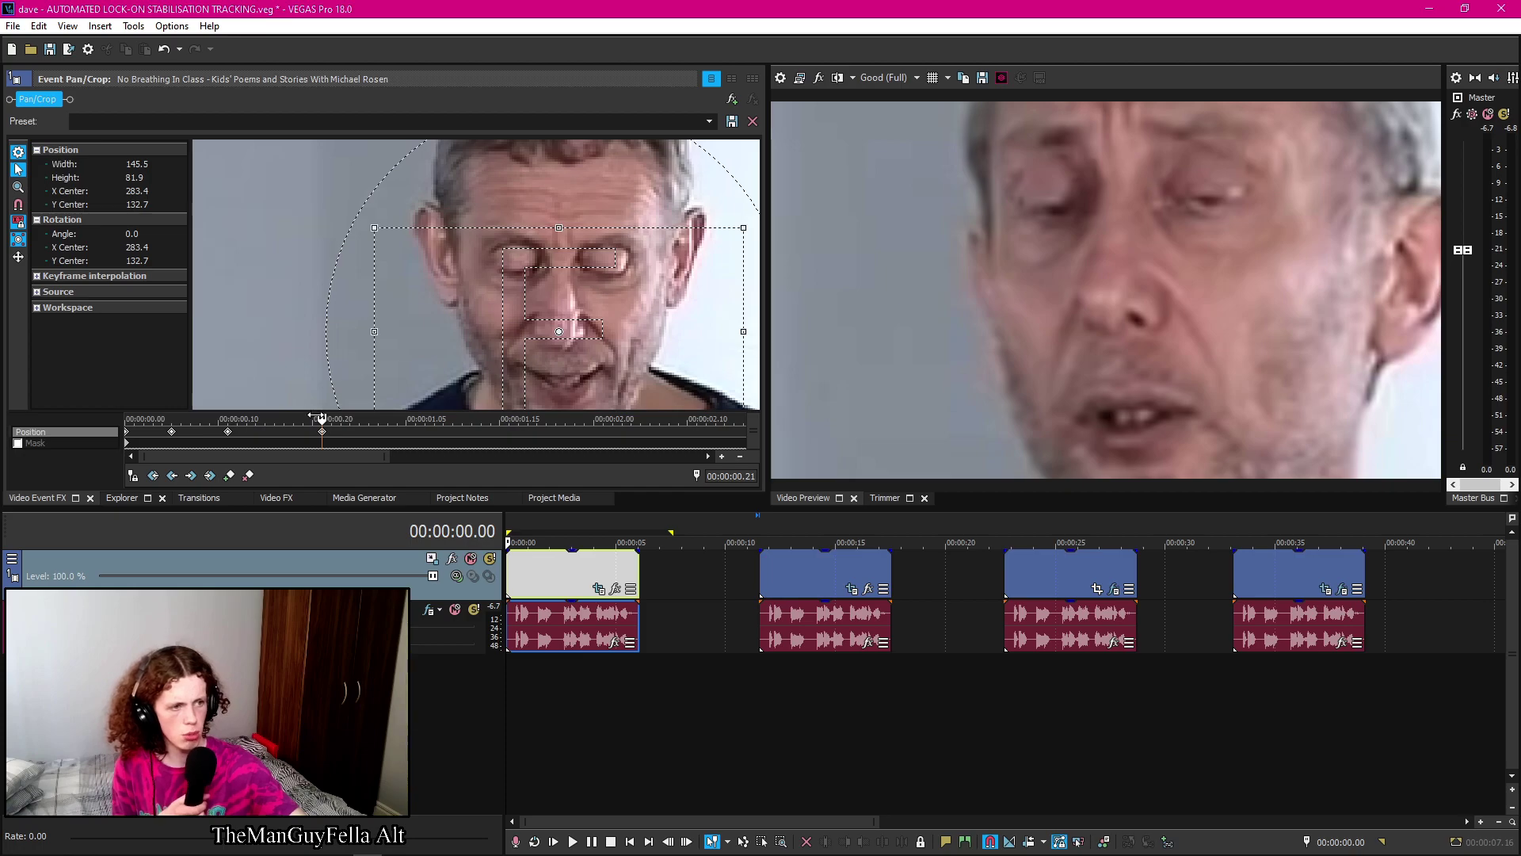
left_click_drag(318, 417, 284, 419)
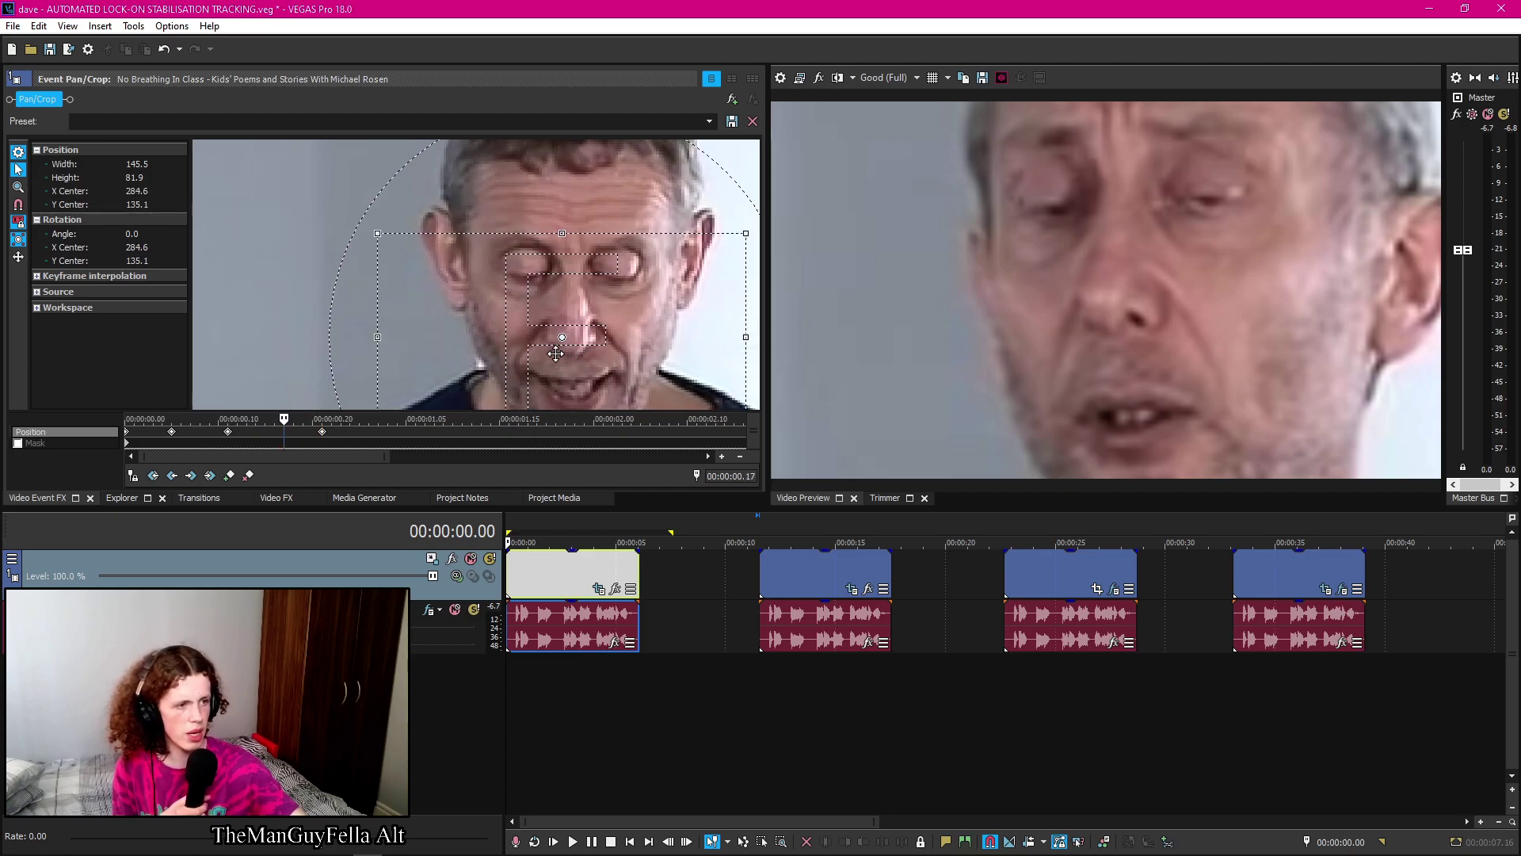
left_click_drag(556, 354, 566, 354)
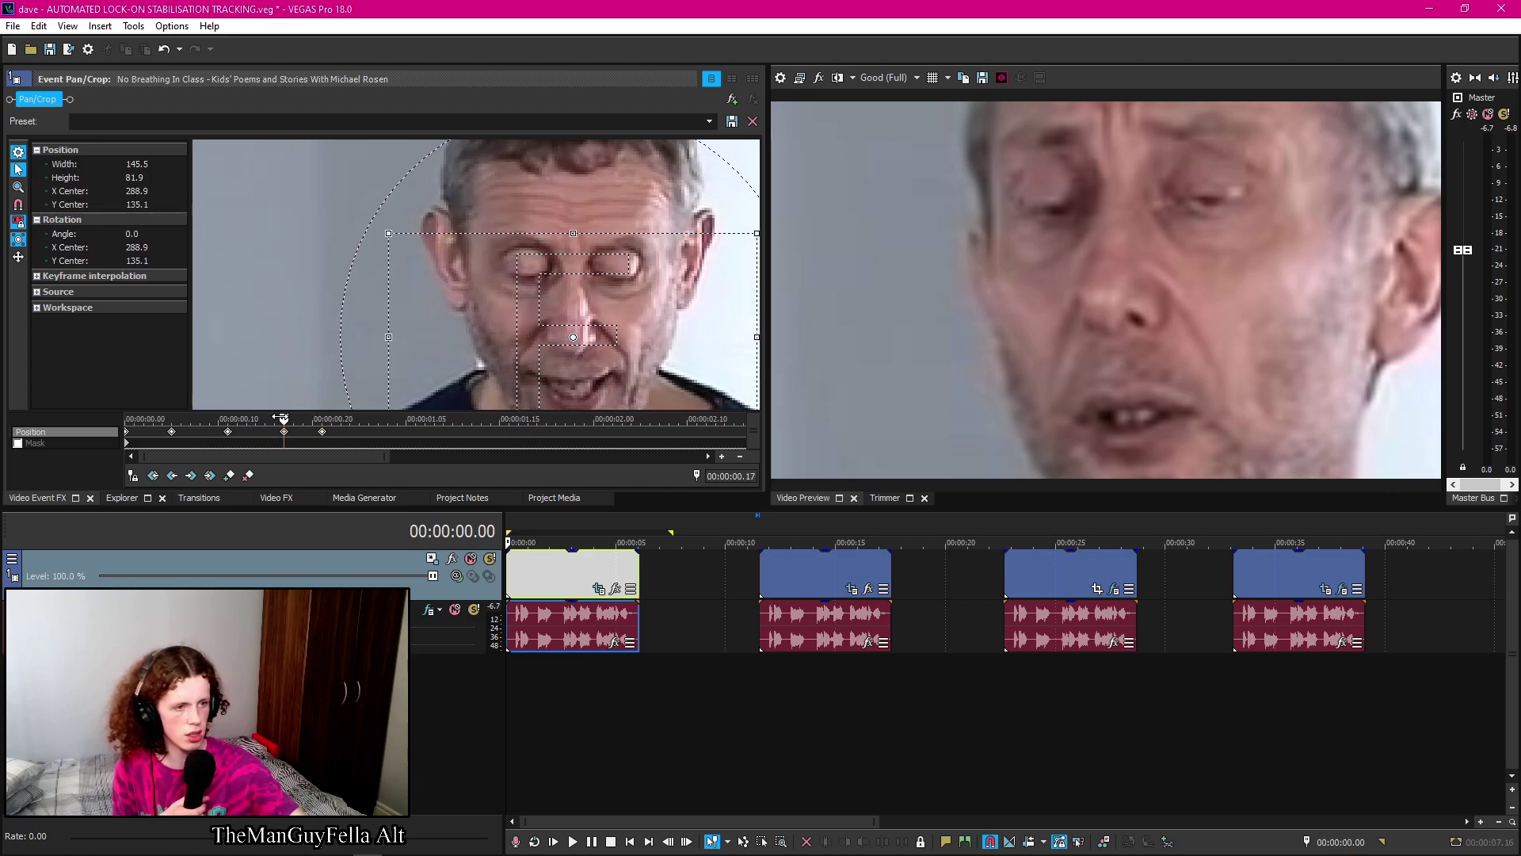
left_click_drag(274, 418, 256, 419)
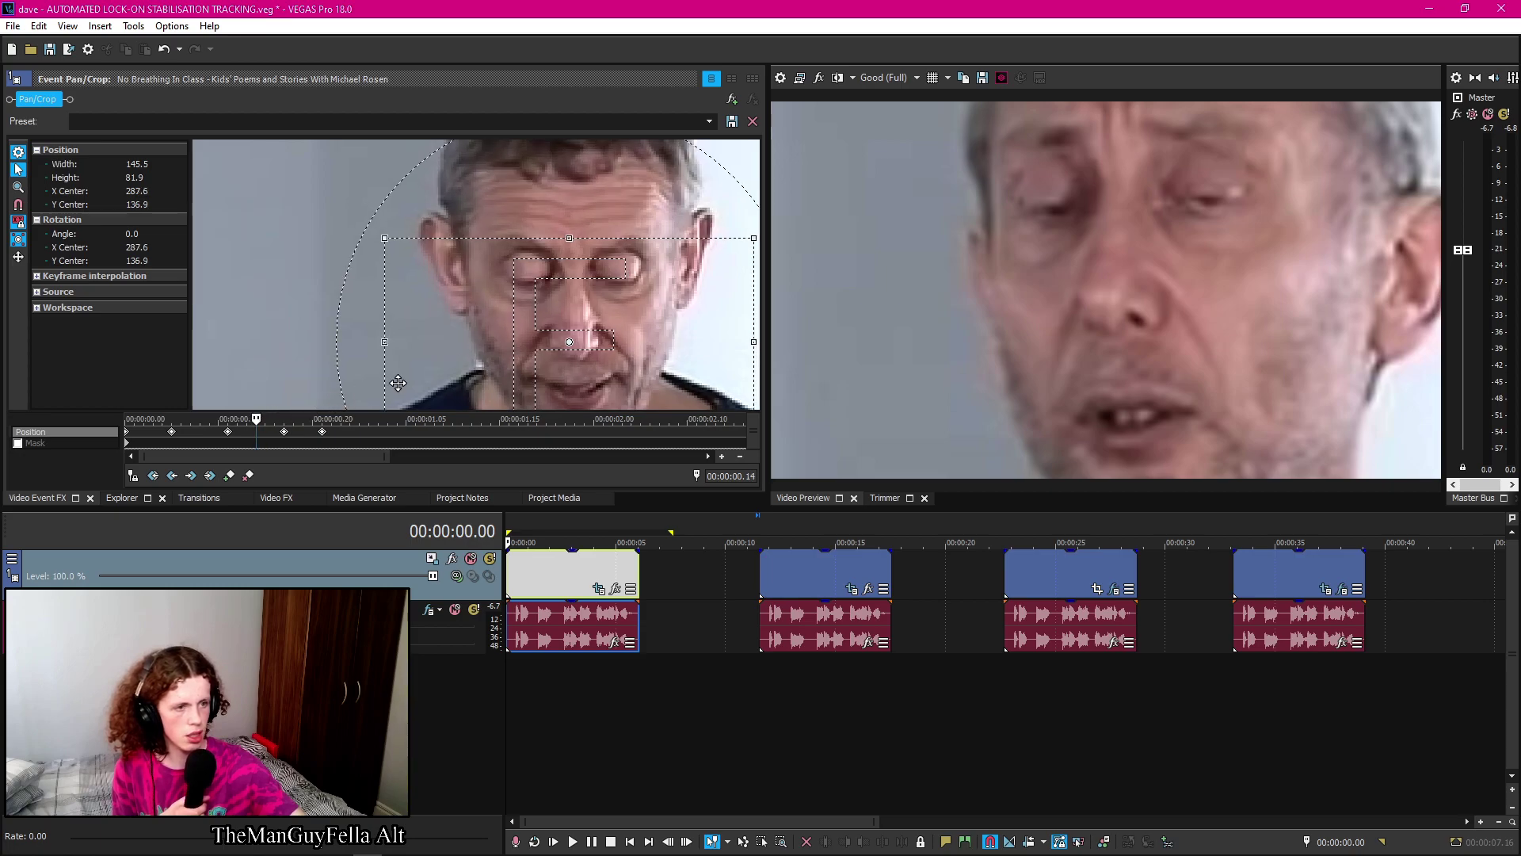
left_click_drag(498, 341, 506, 341)
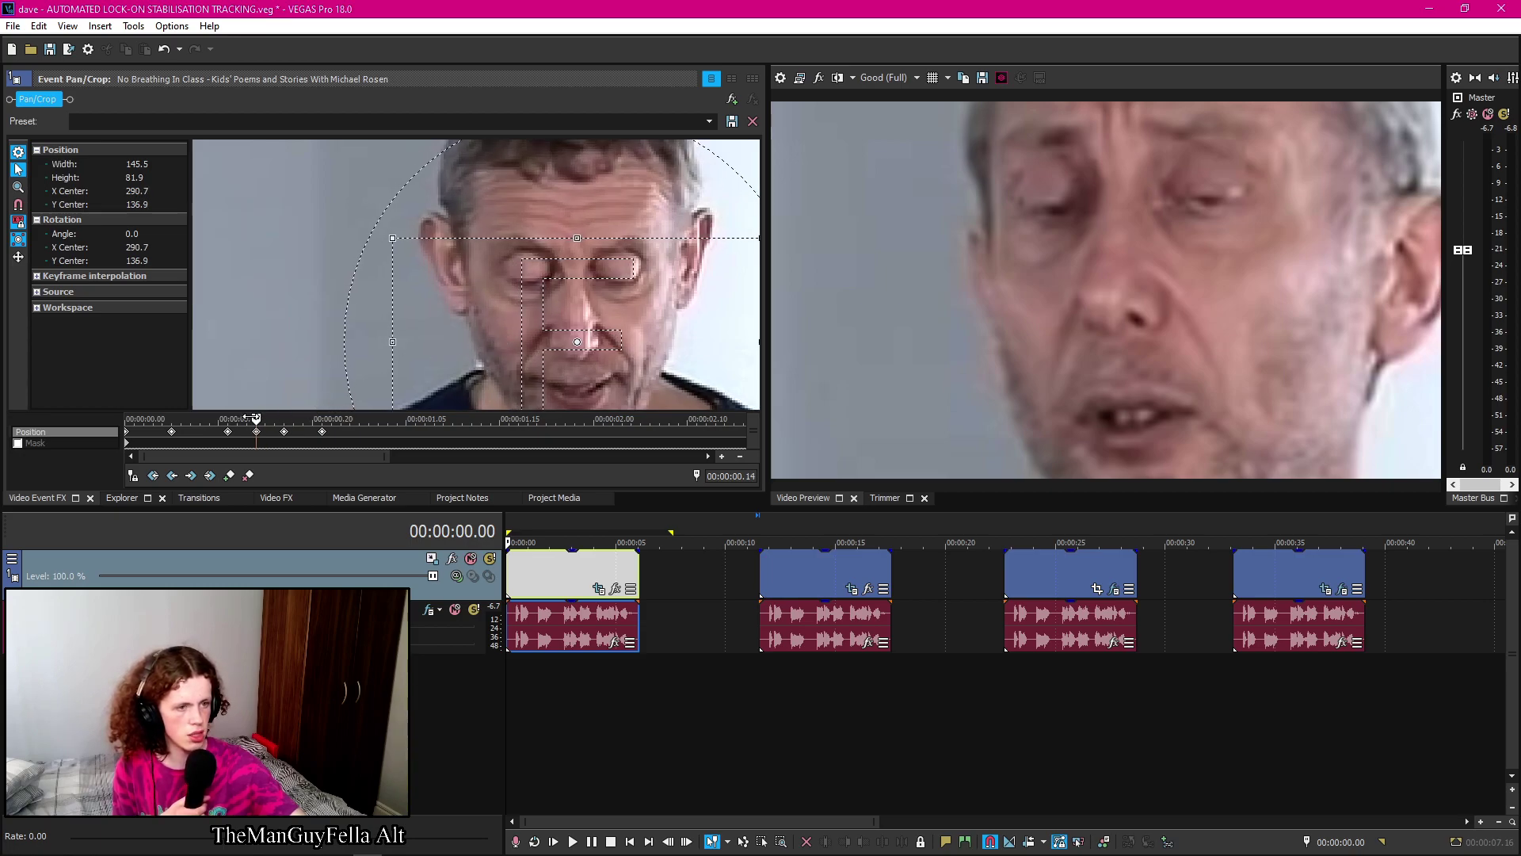
left_click_drag(256, 418, 190, 419)
left_click_drag(494, 330, 497, 341)
scroll(211, 440, "down", 5)
left_click_drag(153, 419, 255, 419)
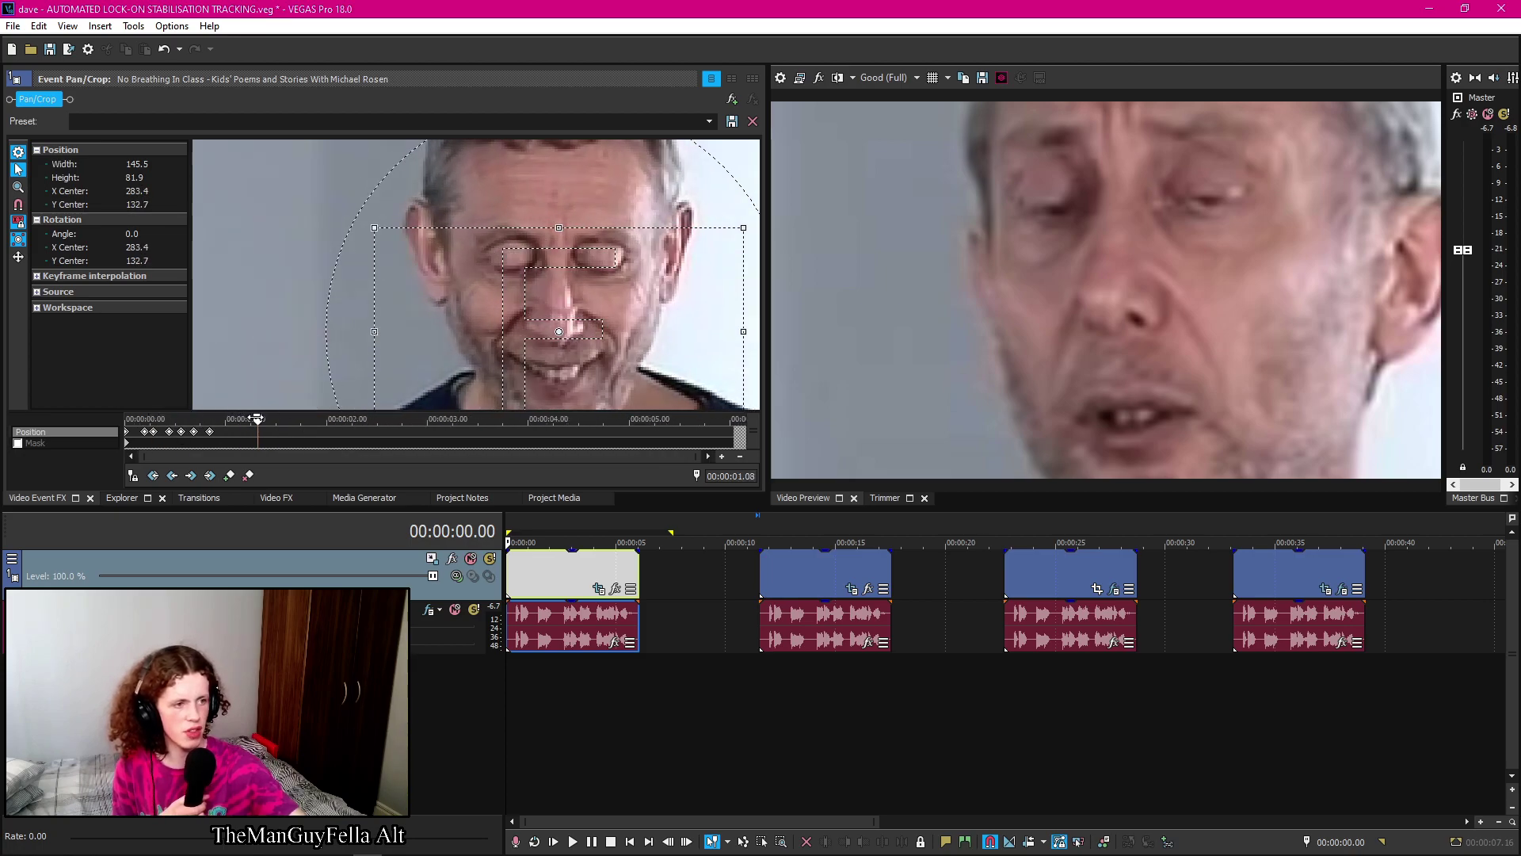
Play the tracked second clip to compare it with the hand-made crop
left_click(372, 432)
left_click(444, 432)
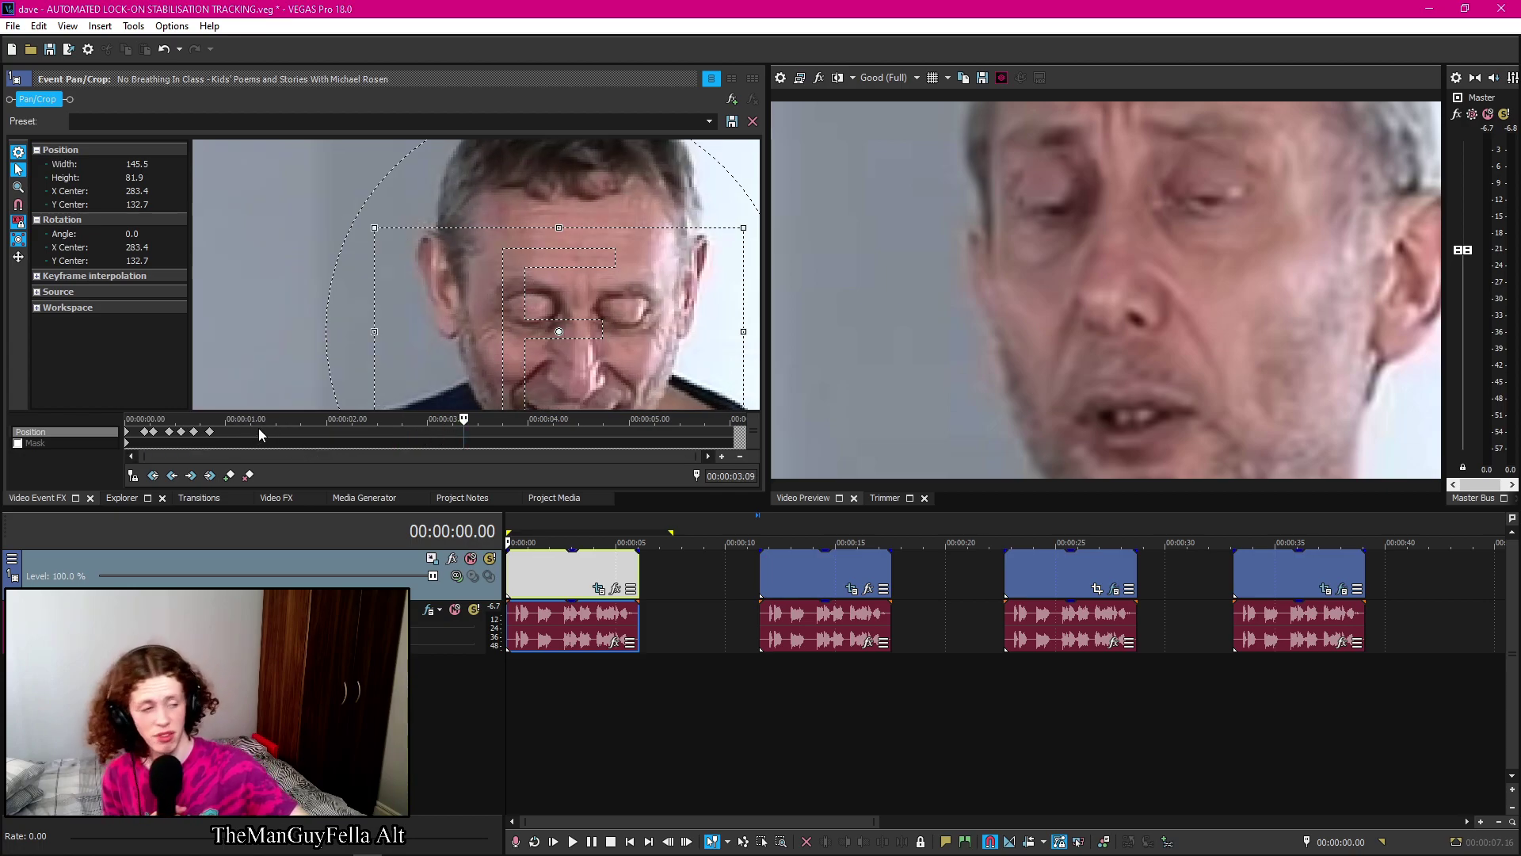
left_click(762, 559)
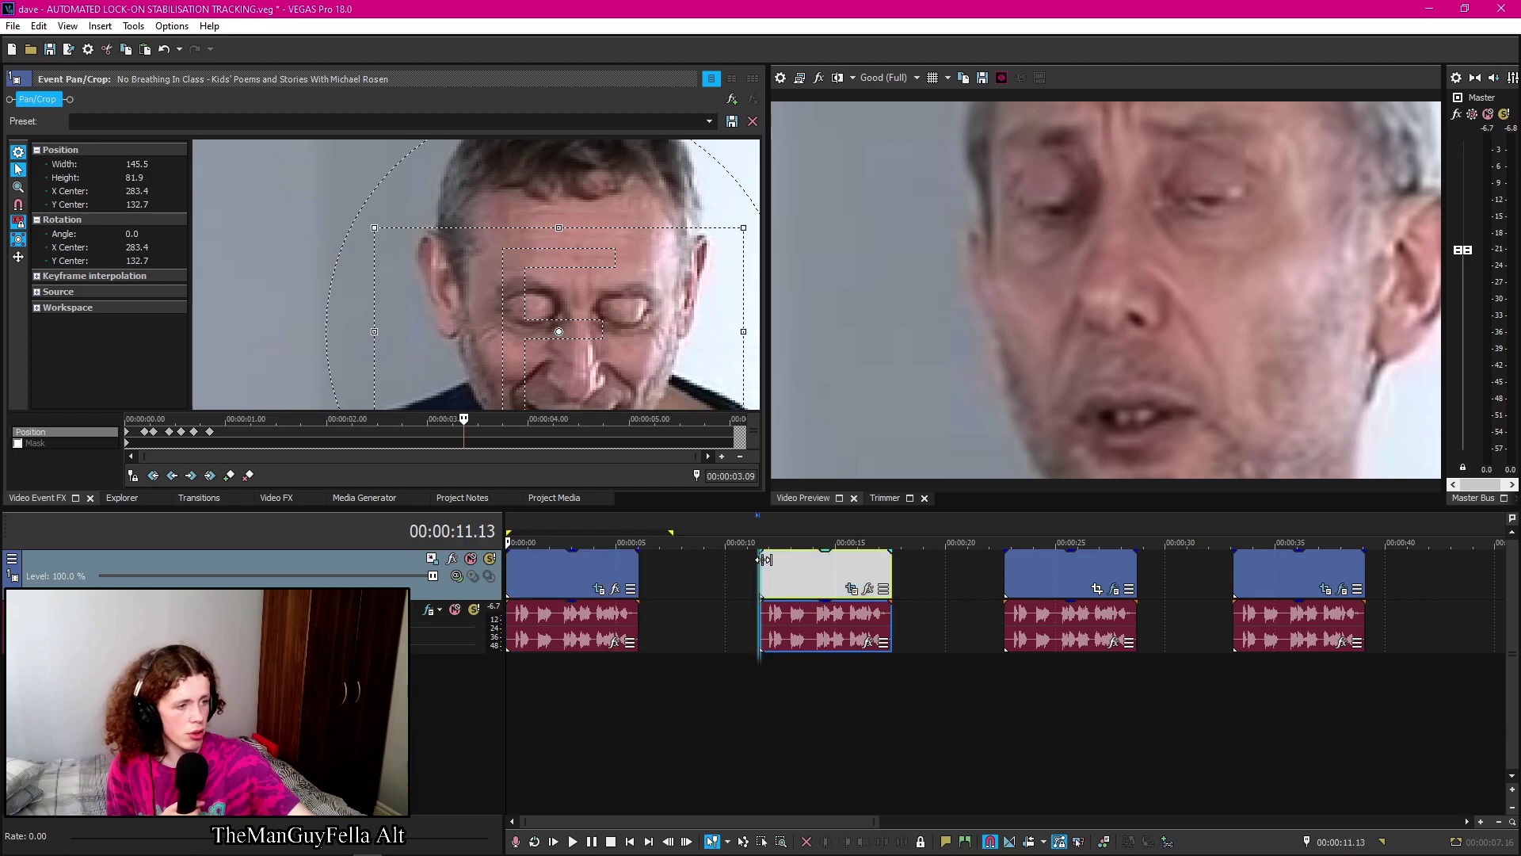
key("space")
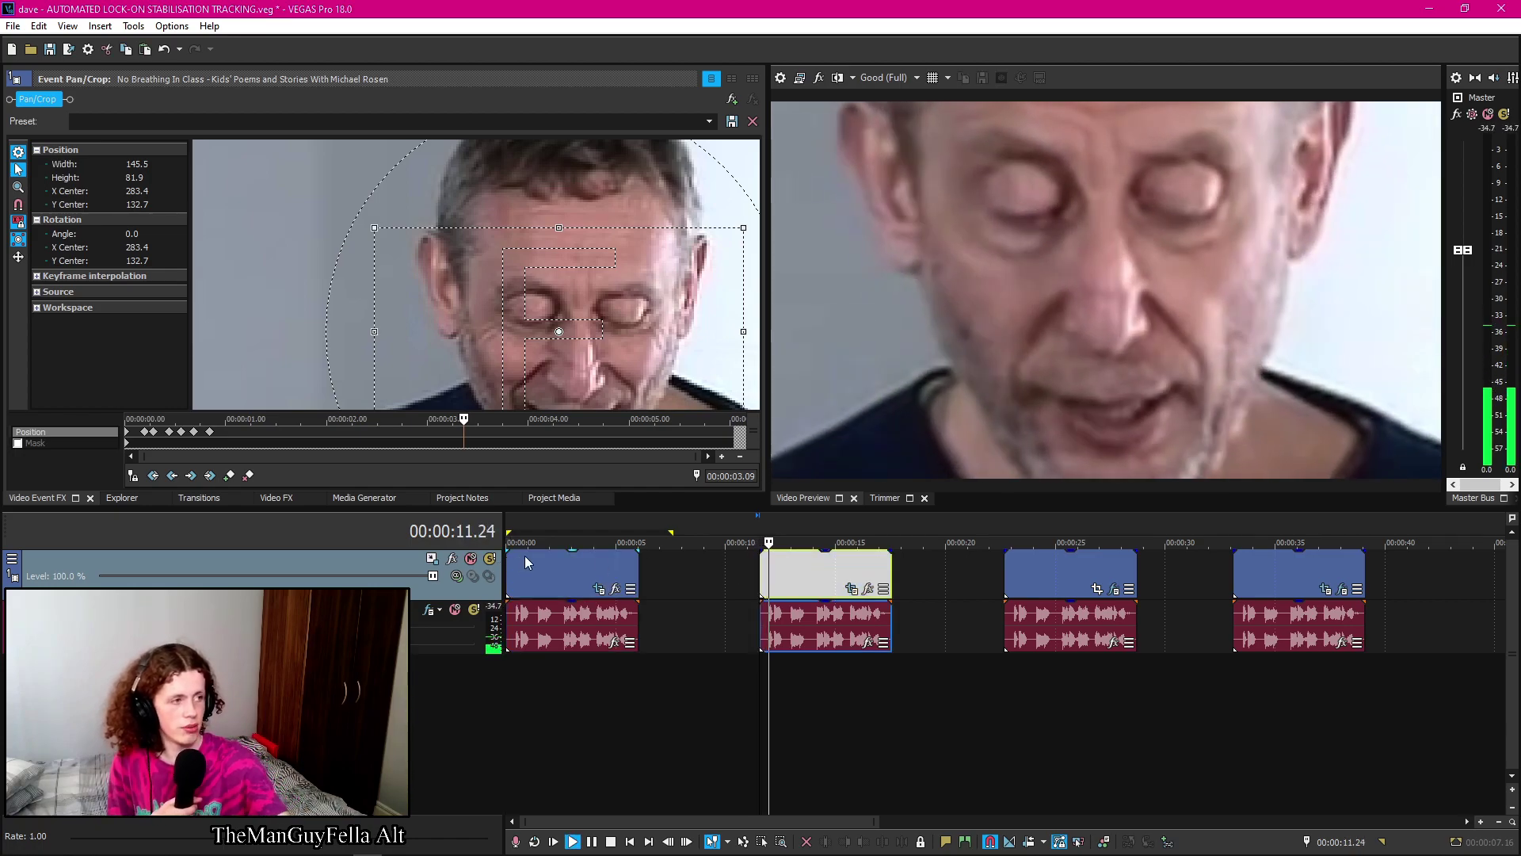
key("space")
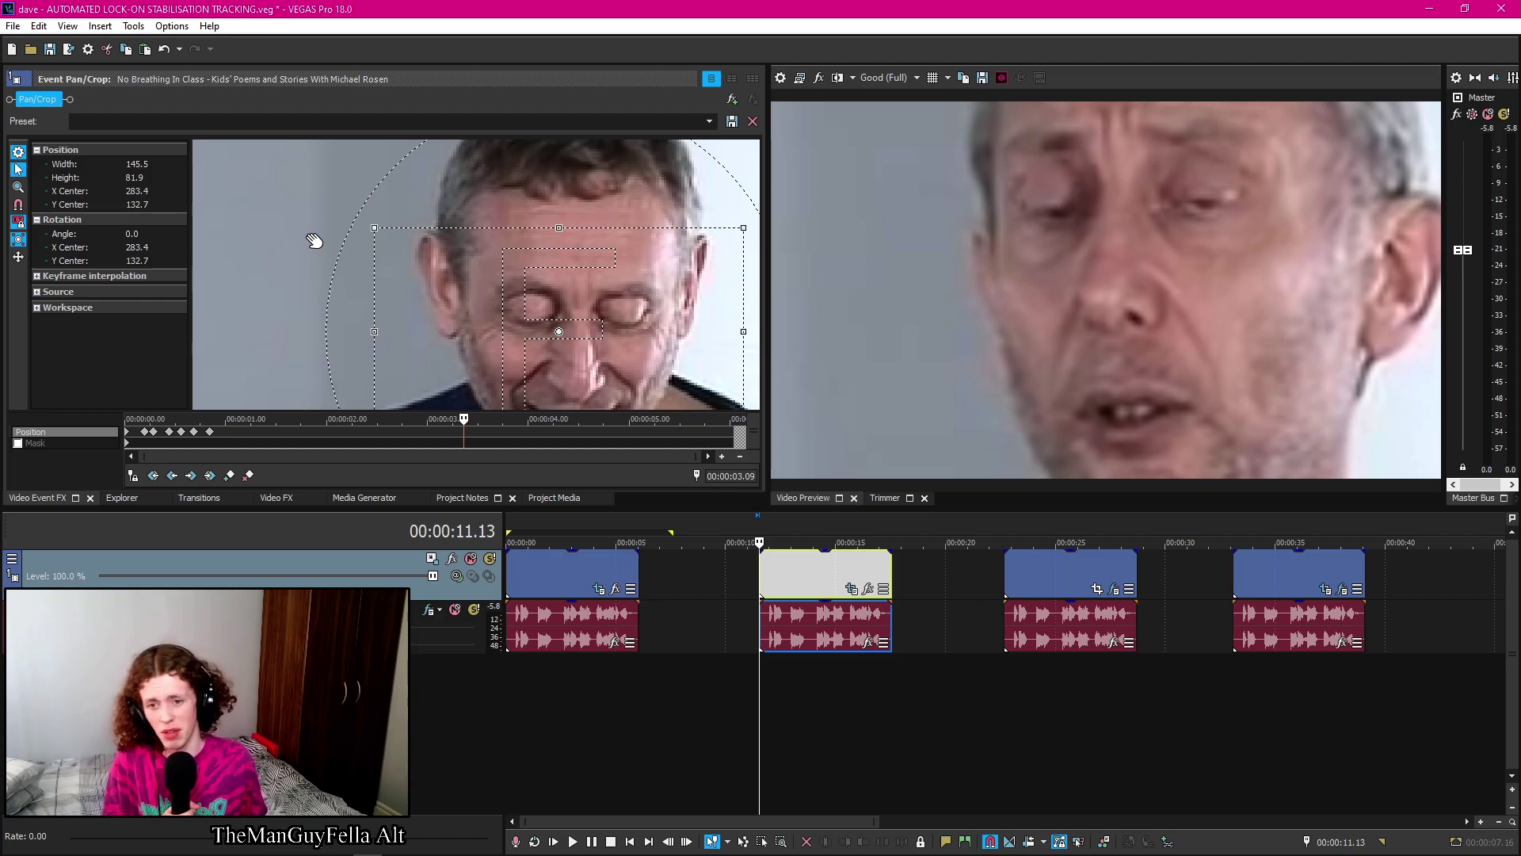
Delete the first clip's later hand-made crop keyframes, keeping only the starting crop
left_click(599, 588)
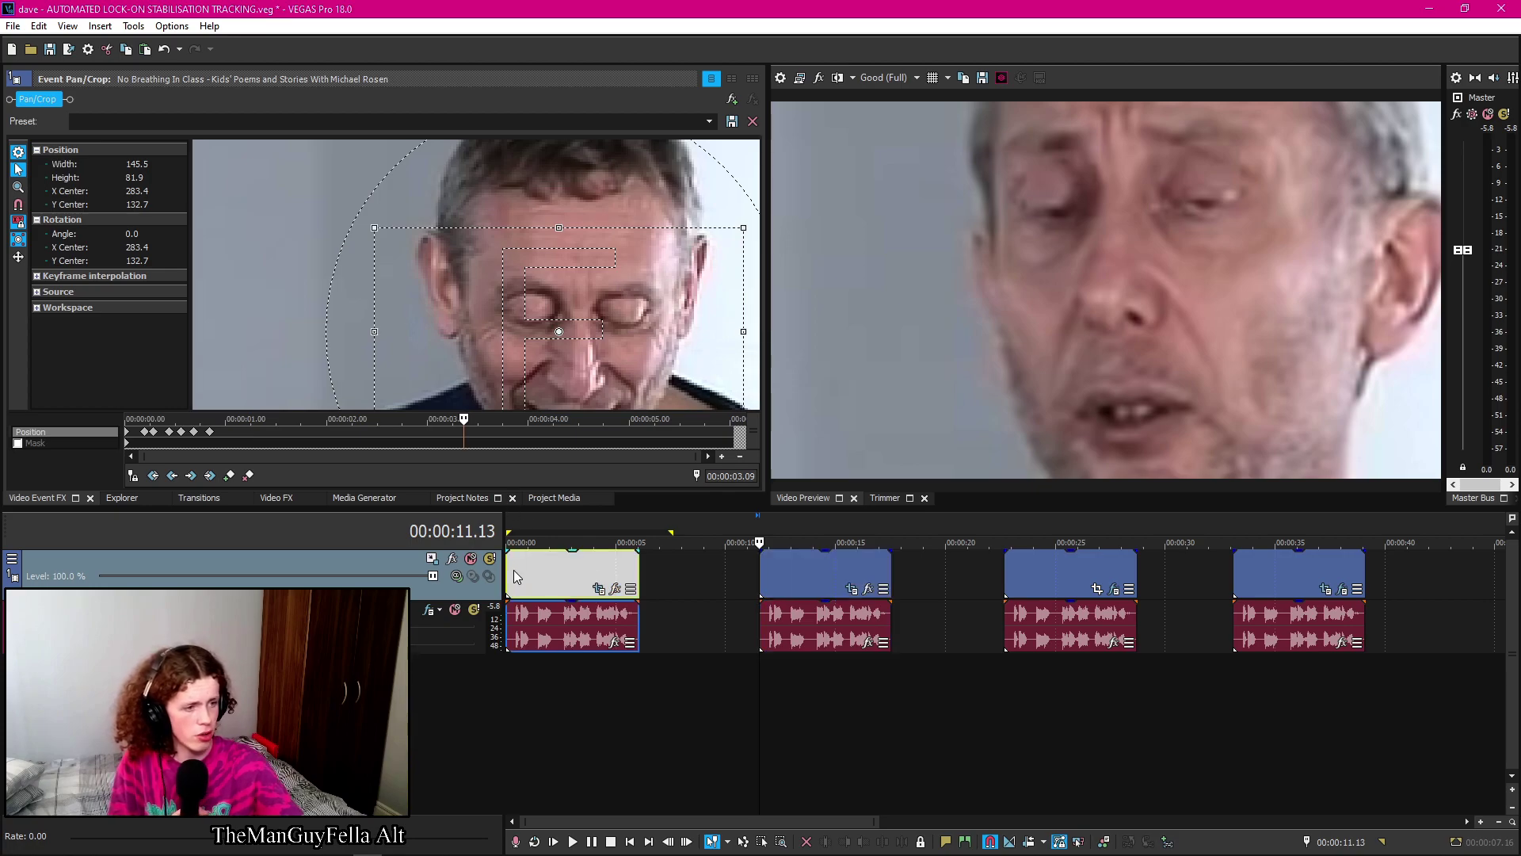
left_click(210, 432)
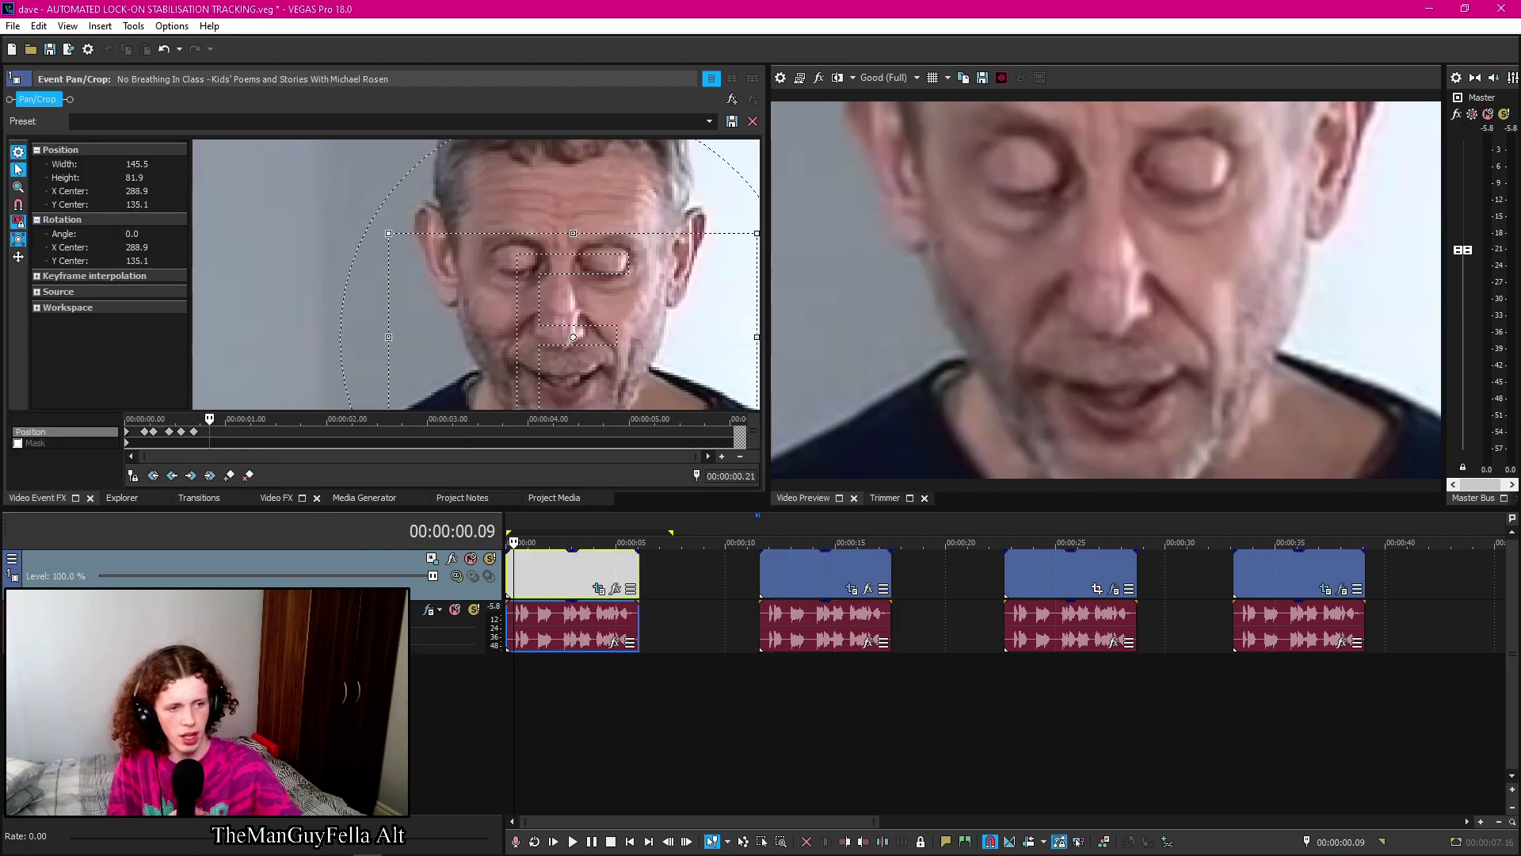
left_click(76, 429)
key("Delete")
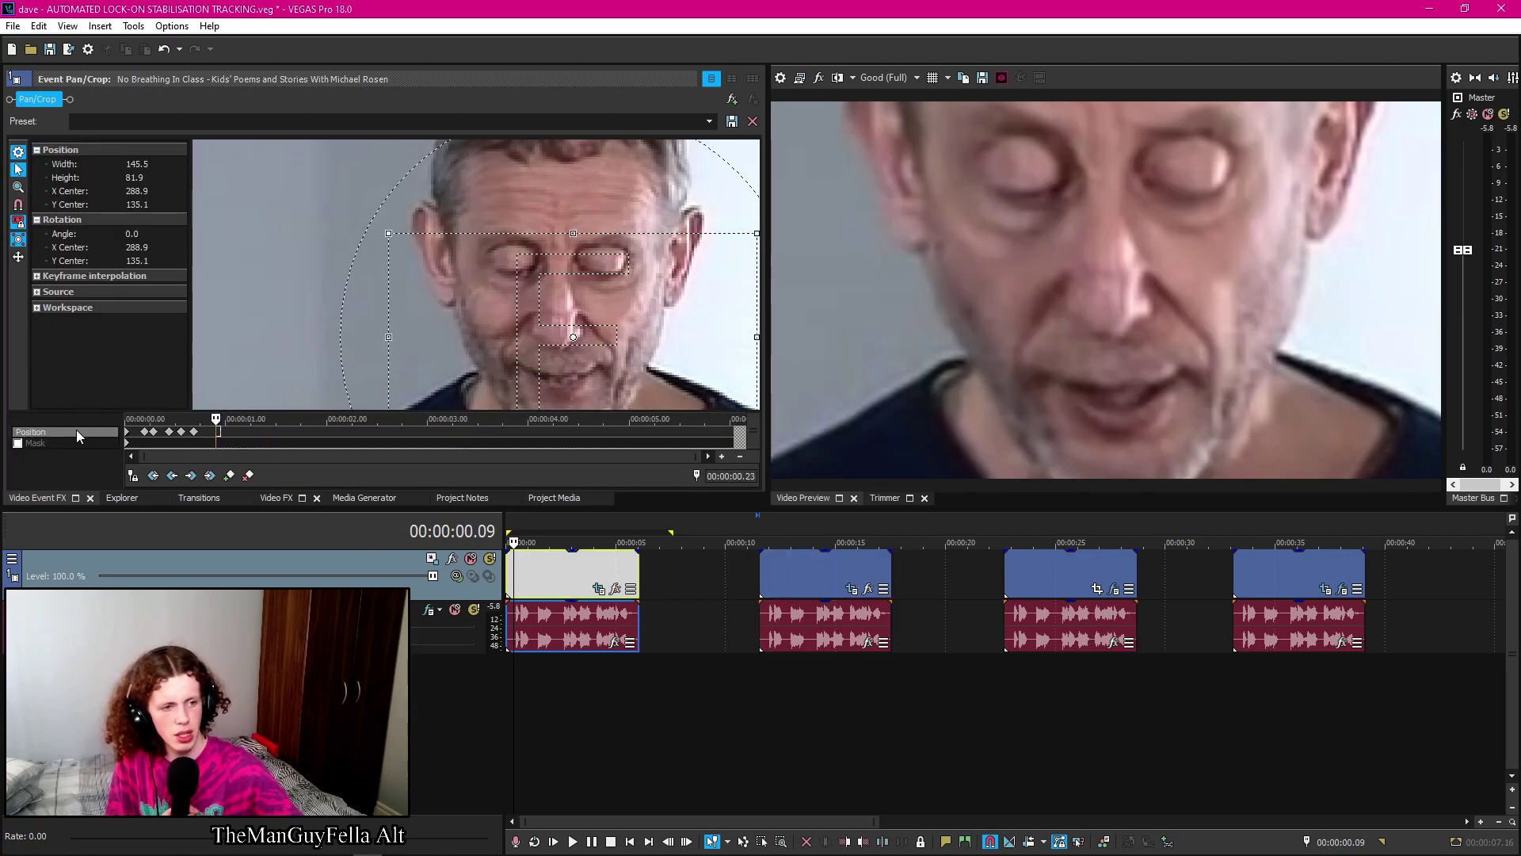
Reset the first clip's crop to the full 480 × 270 frame centred on 240, 135
right_click(708, 292)
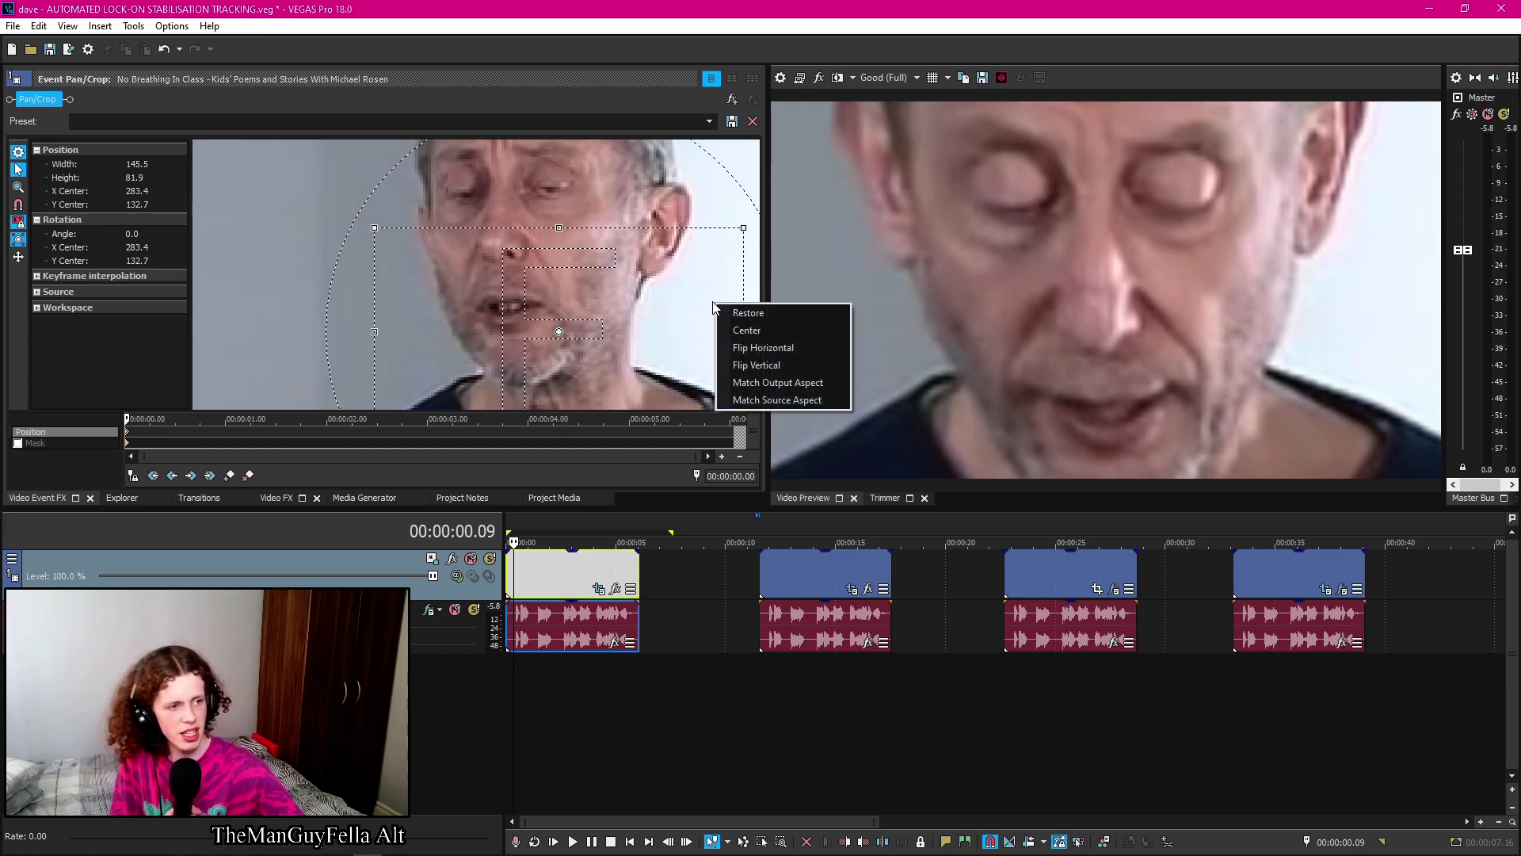
left_click(816, 313)
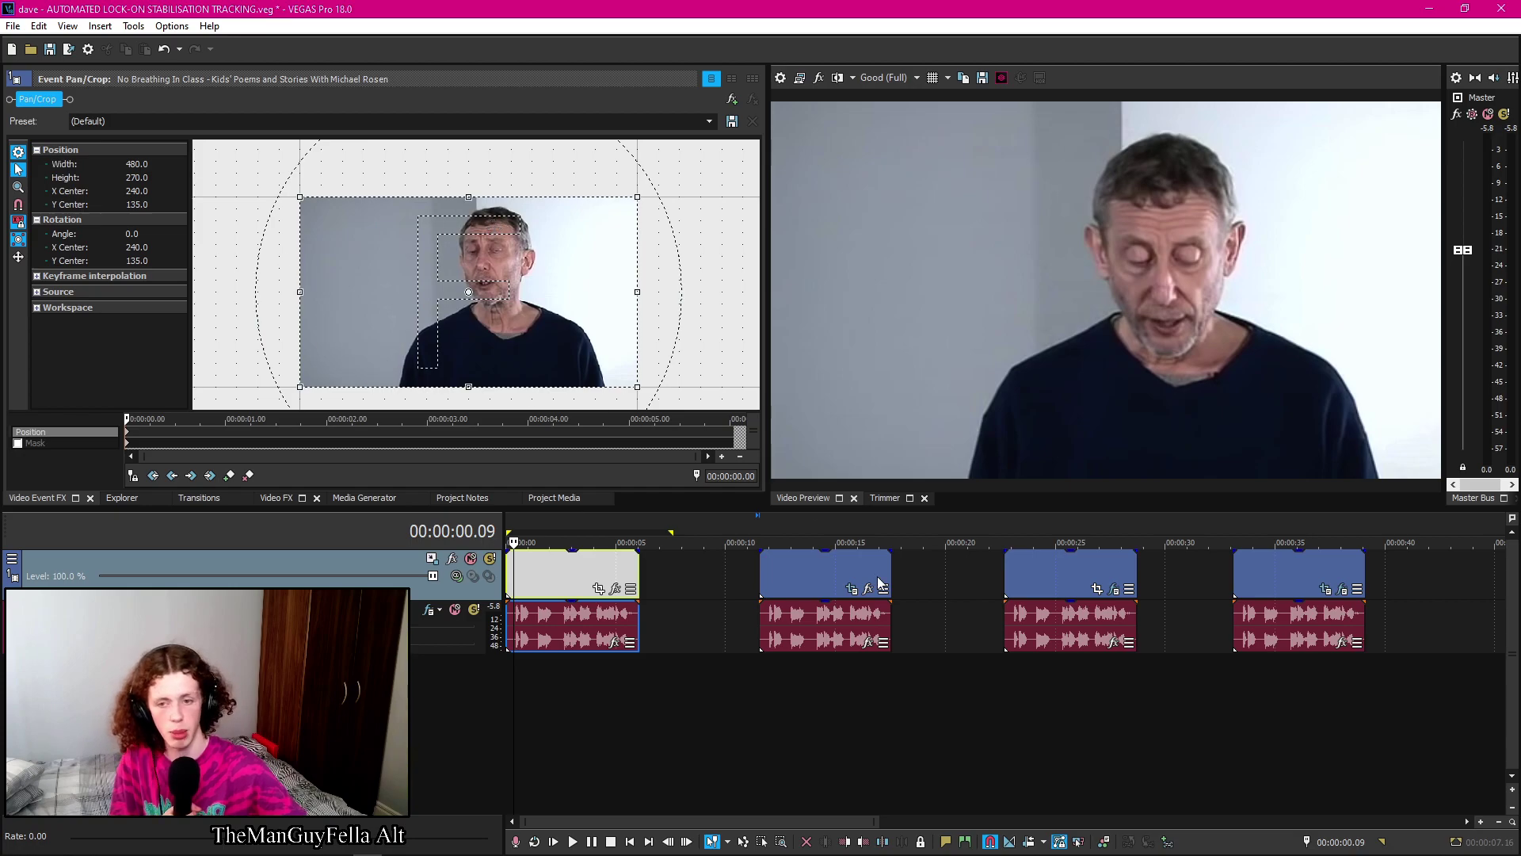
right_click(682, 557)
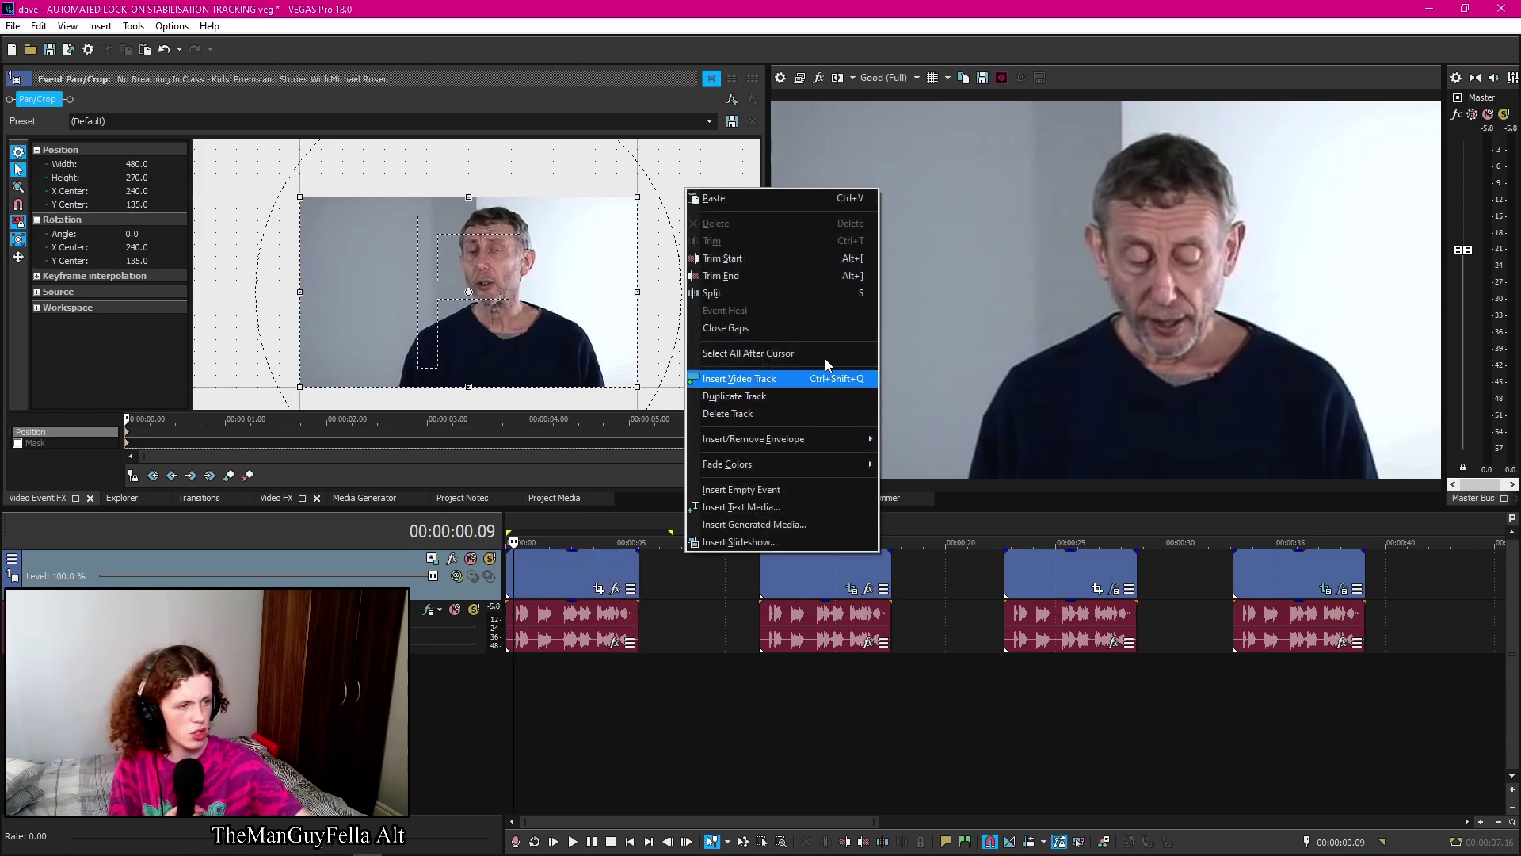
left_click(1274, 273)
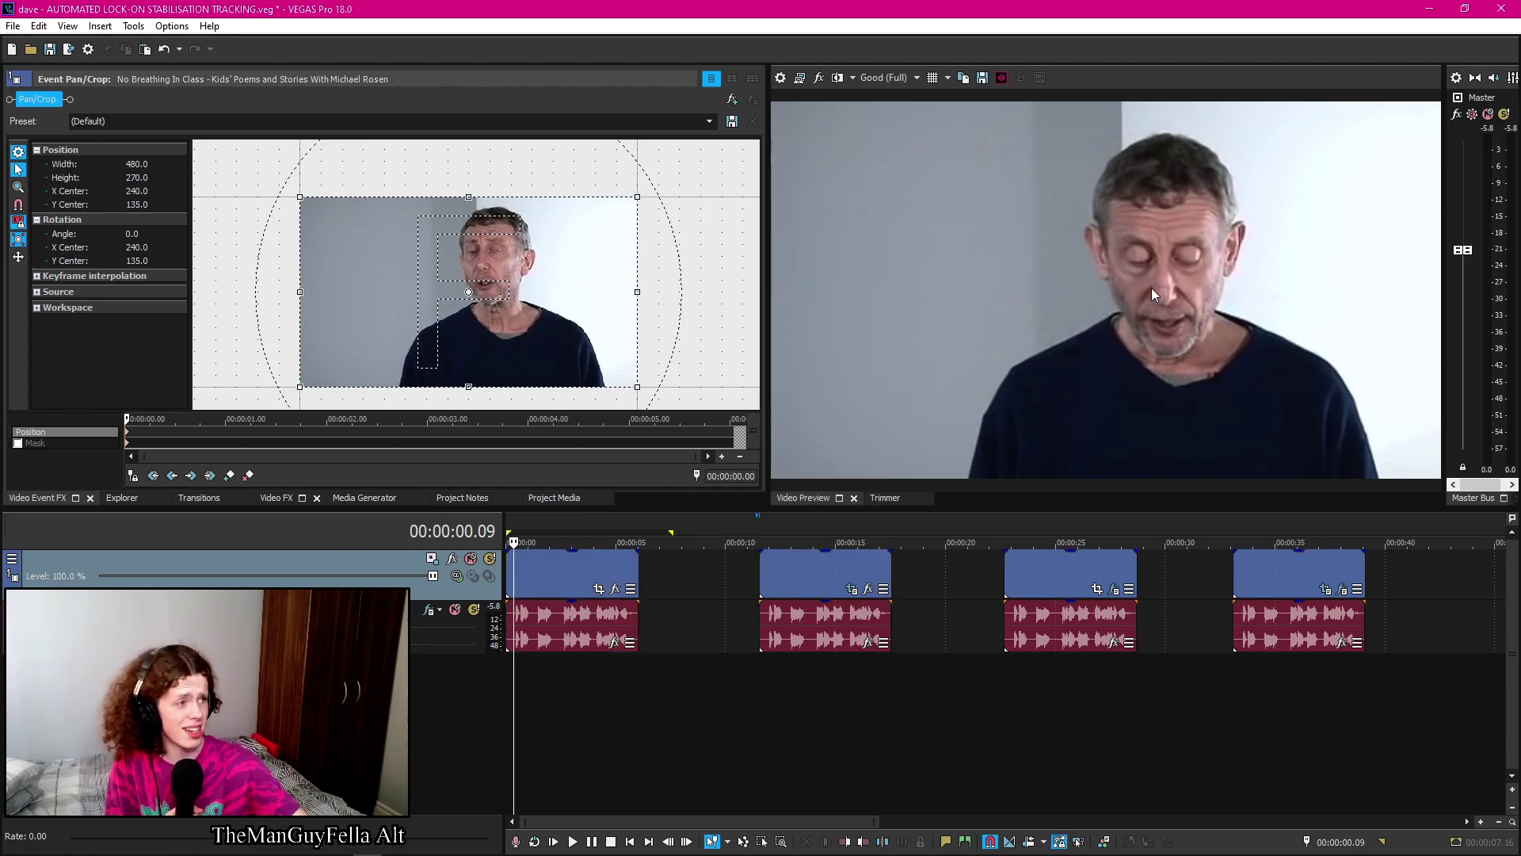
Select the first clip with its audio and bring up its context menu
key("Home")
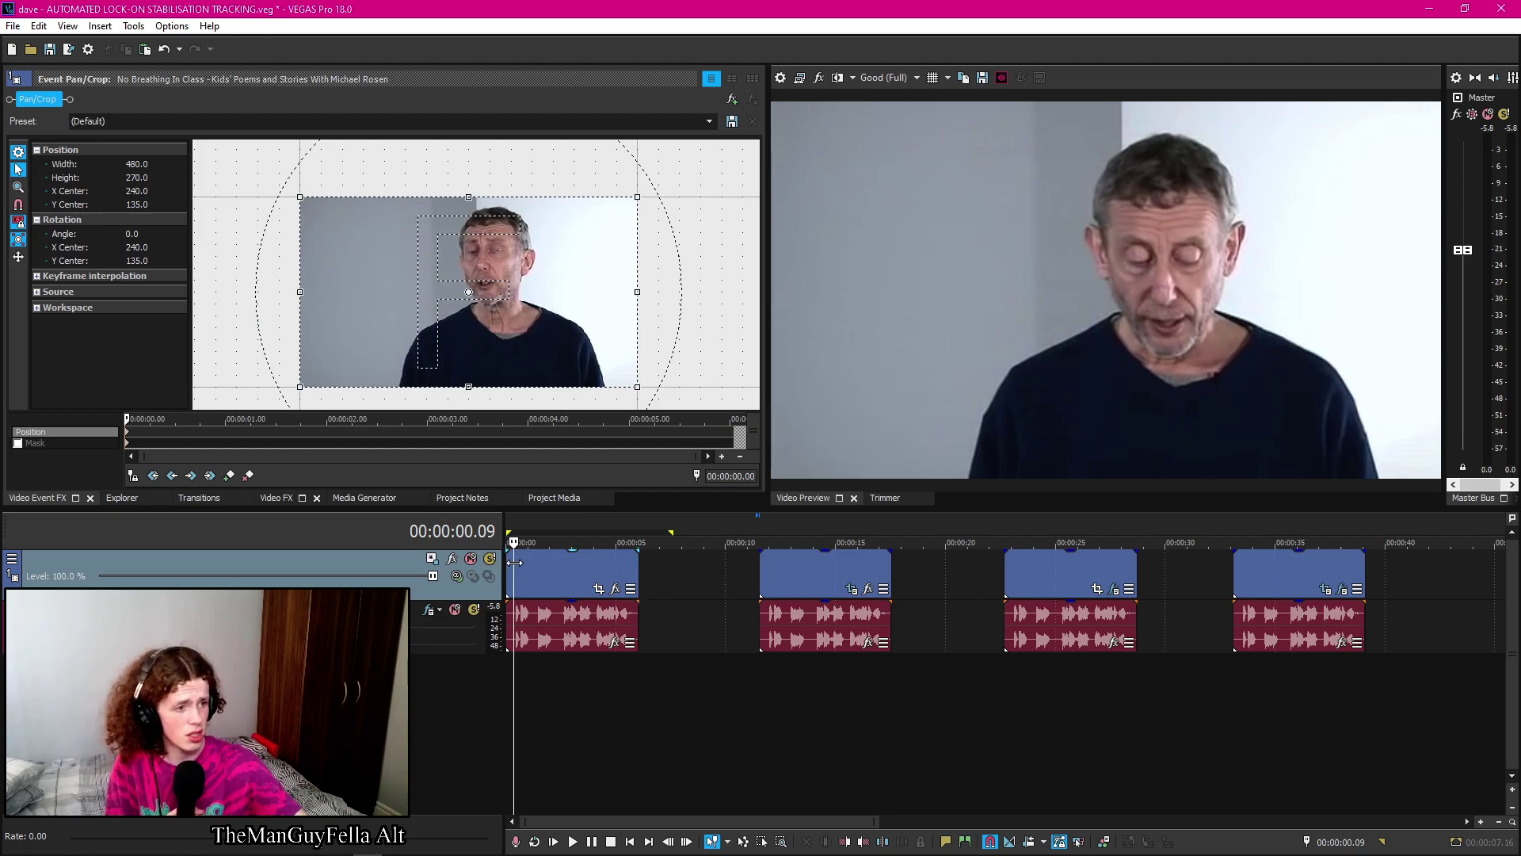
left_click(575, 561)
right_click(568, 579)
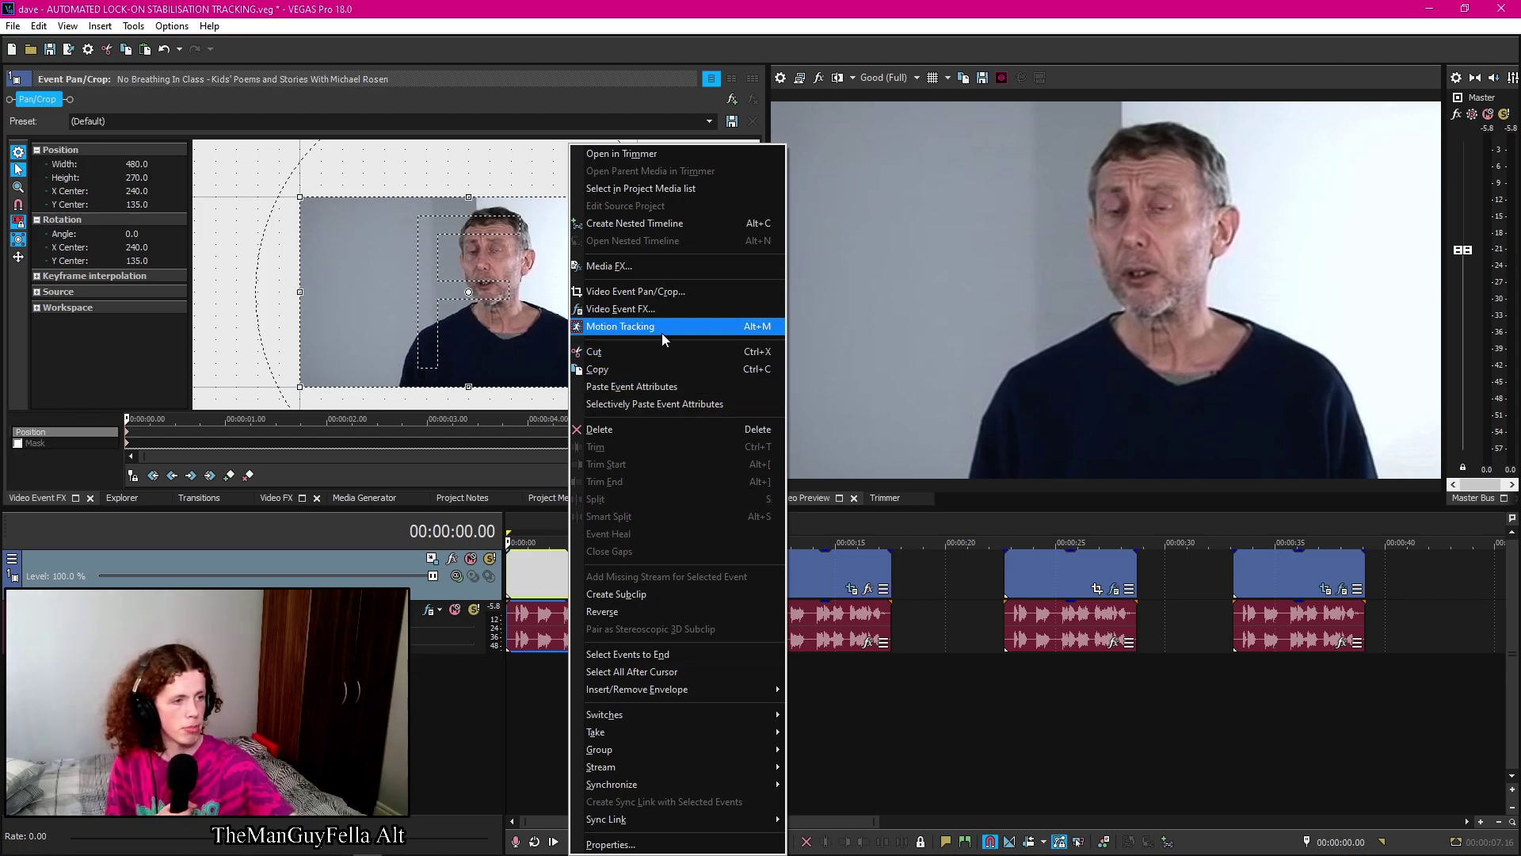
Start Motion Tracking and make the first video clip its target
left_click(612, 330)
left_click_drag(1035, 569, 745, 244)
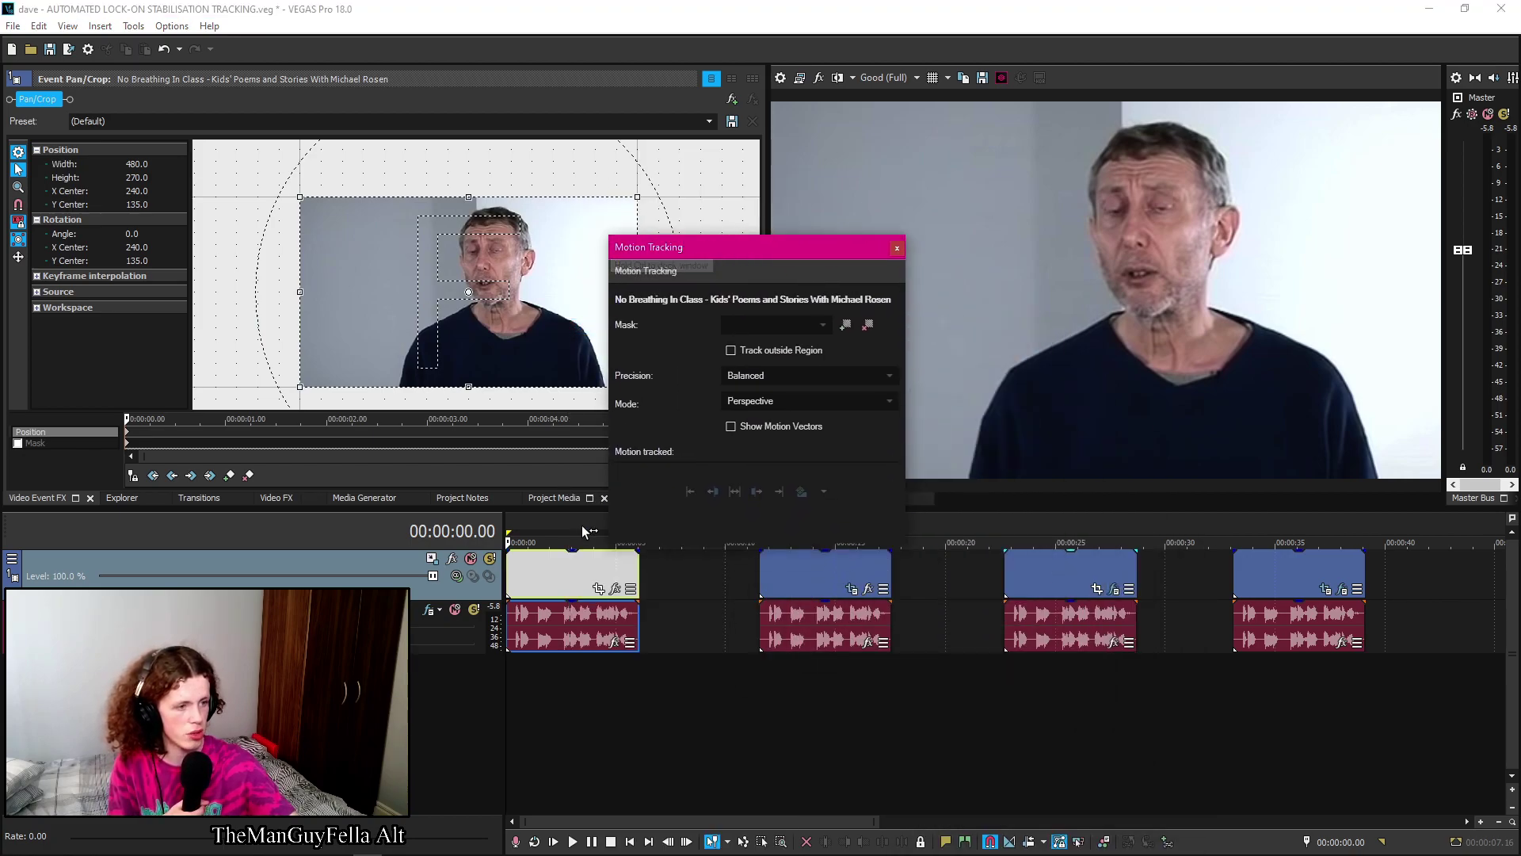
left_click(819, 581)
left_click(1023, 572)
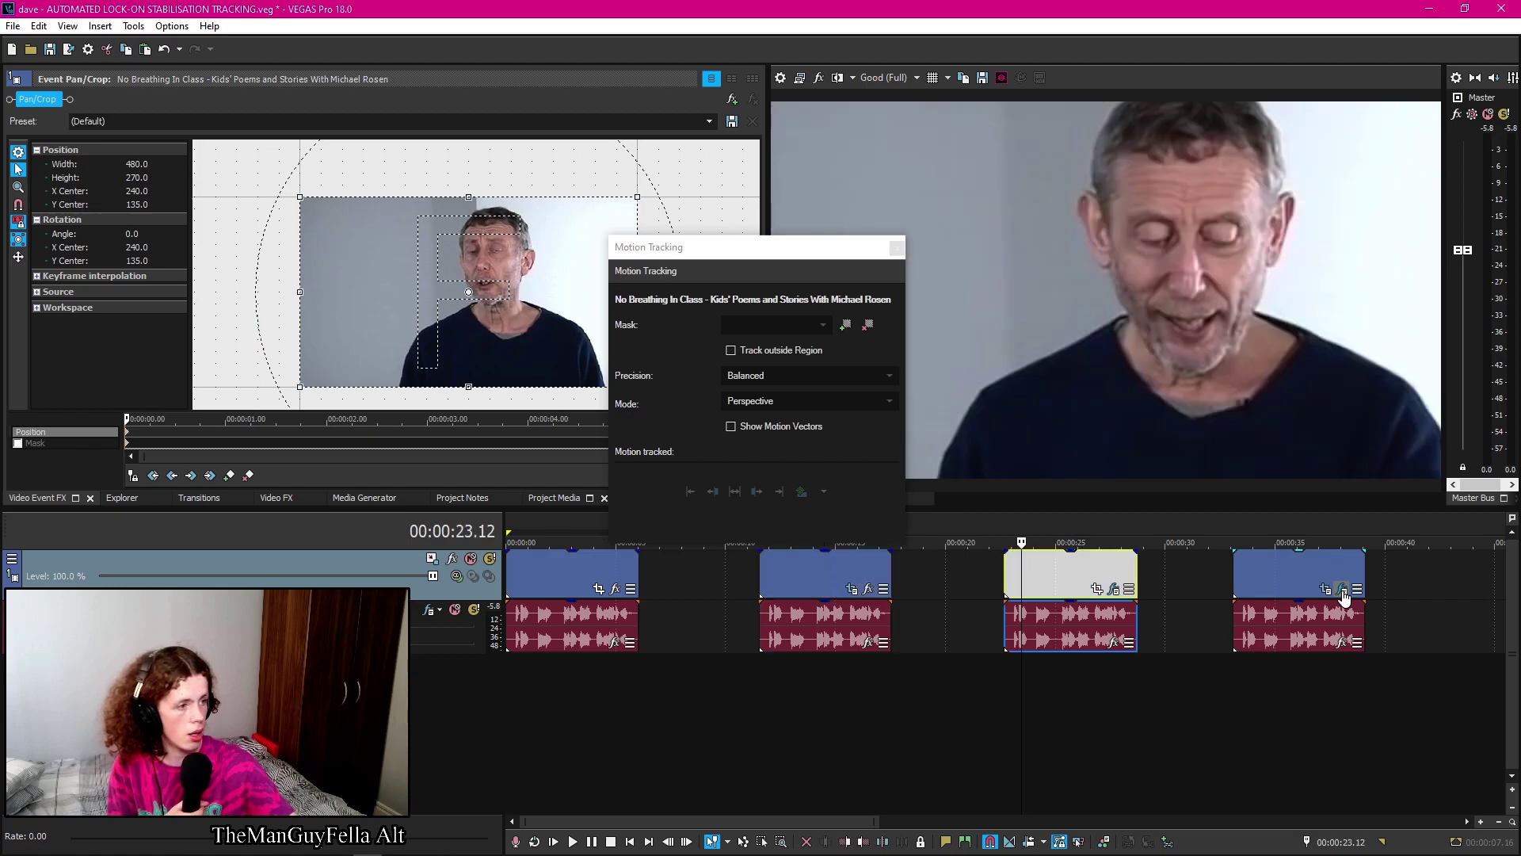
left_click(1267, 581)
left_click(802, 574)
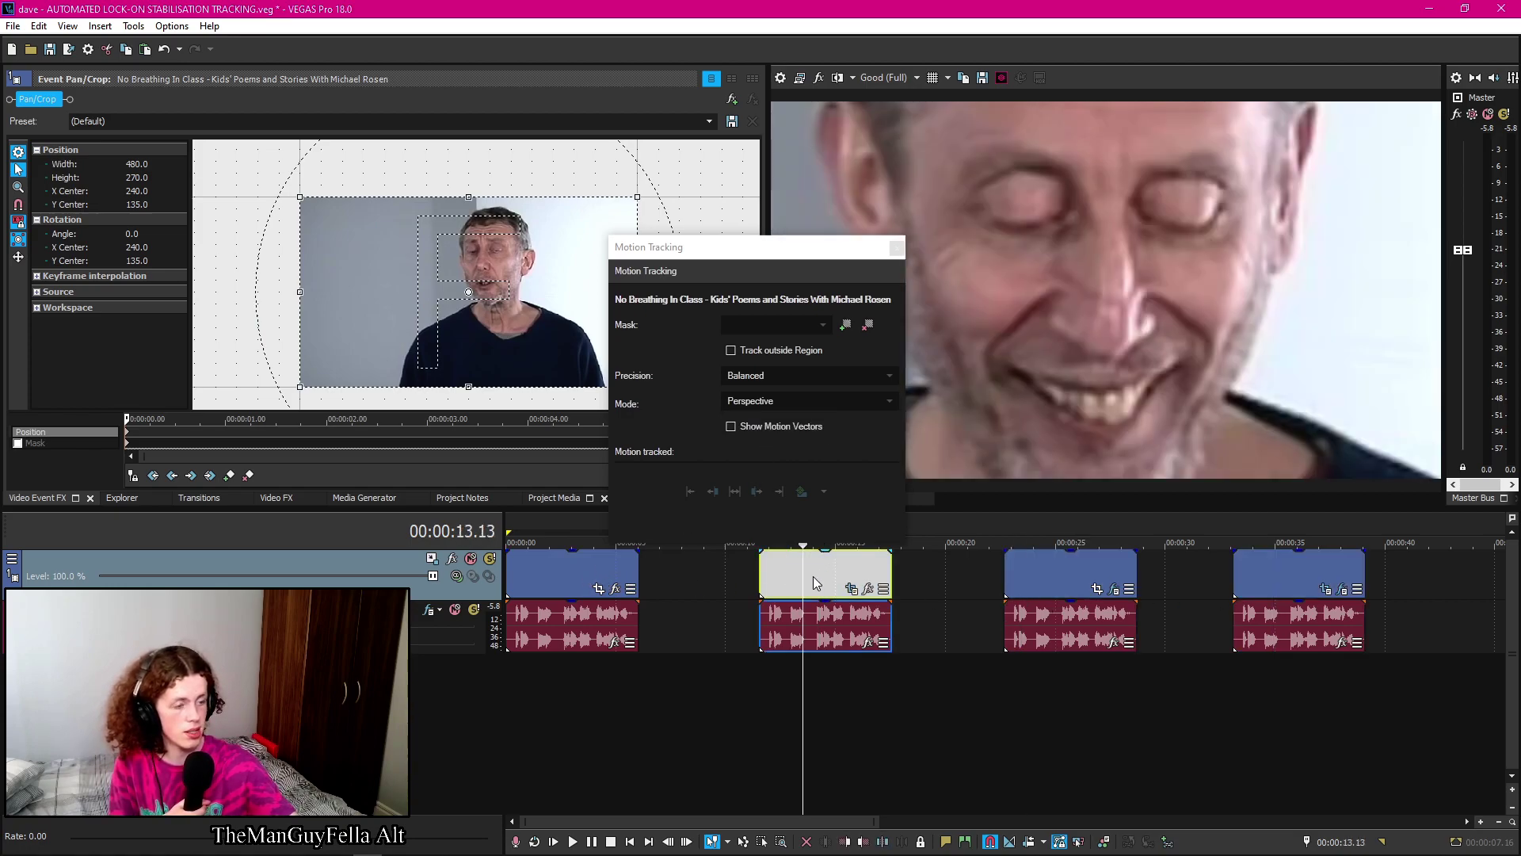
left_click_drag(673, 247, 668, 216)
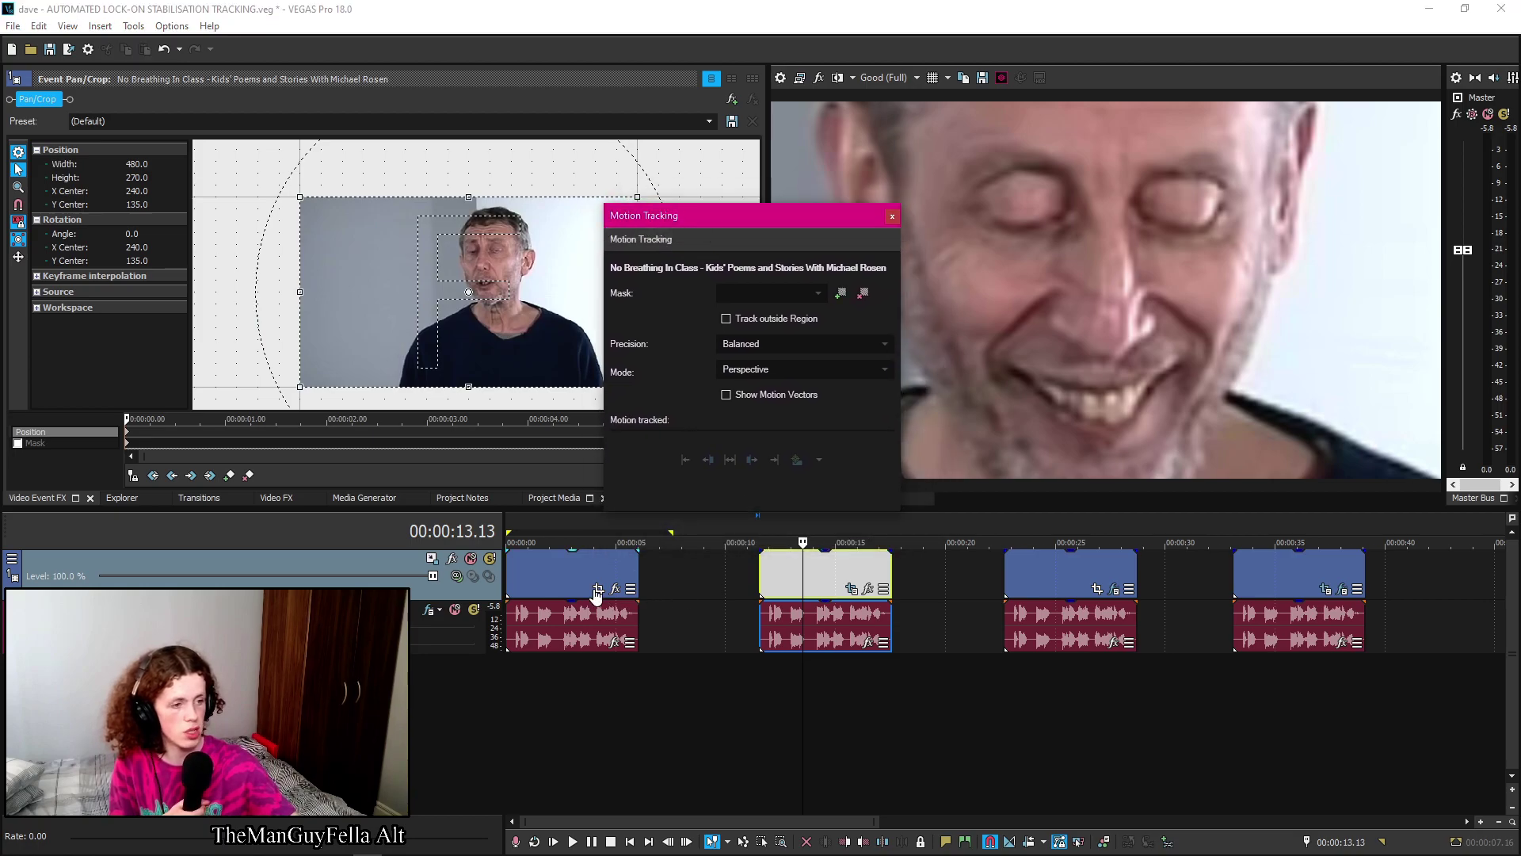
left_click(512, 564)
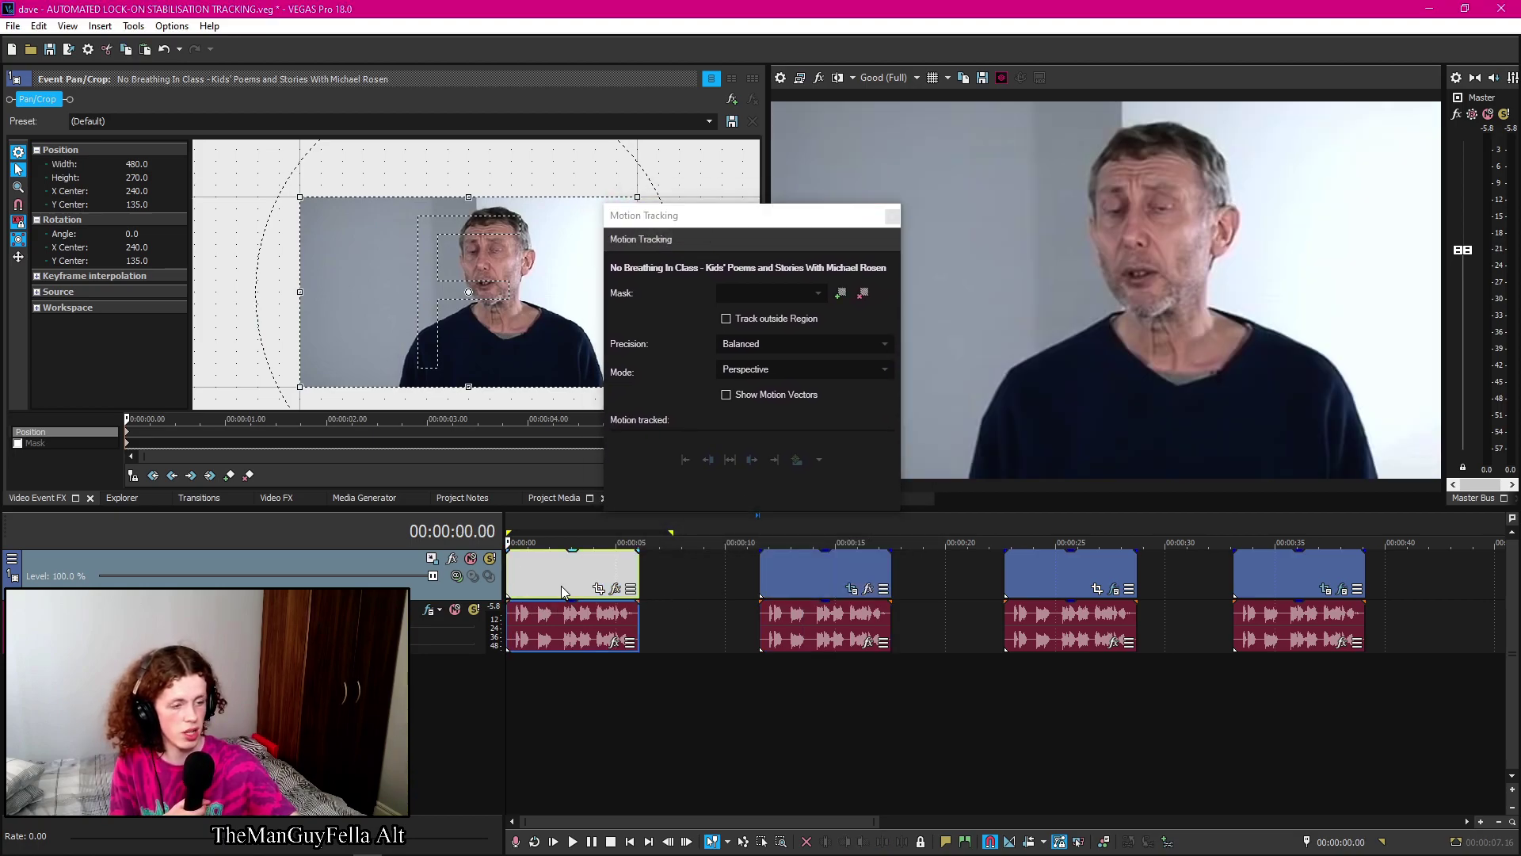
Add a Region 1 mask and shape it into a small quad over the nose
left_click(841, 293)
left_click_drag(1113, 298, 1113, 264)
left_click_drag(1249, 214, 1154, 218)
left_click_drag(1245, 293, 1169, 261)
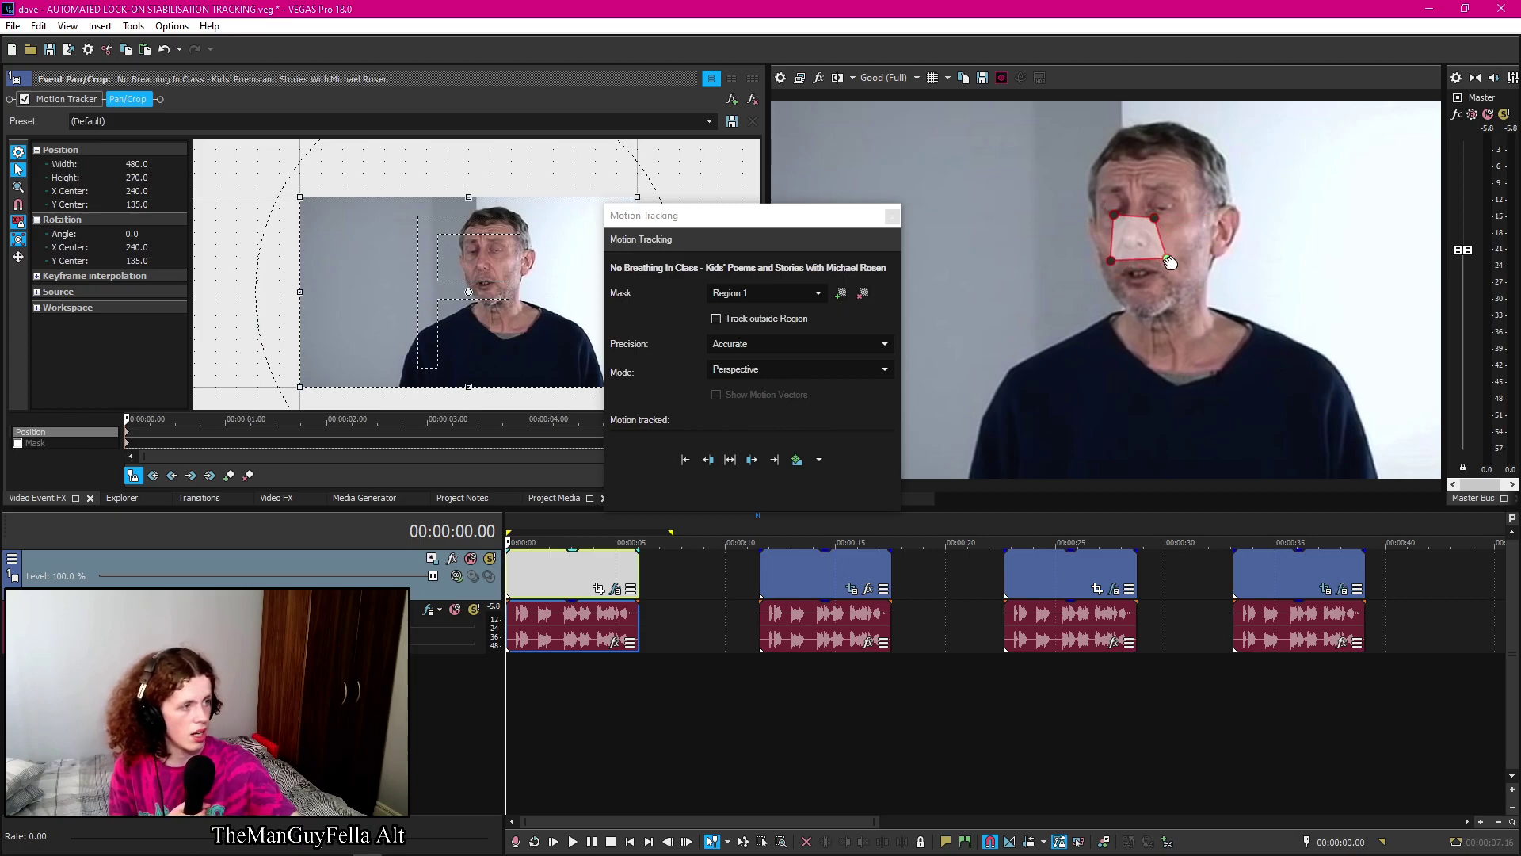
left_click(511, 581)
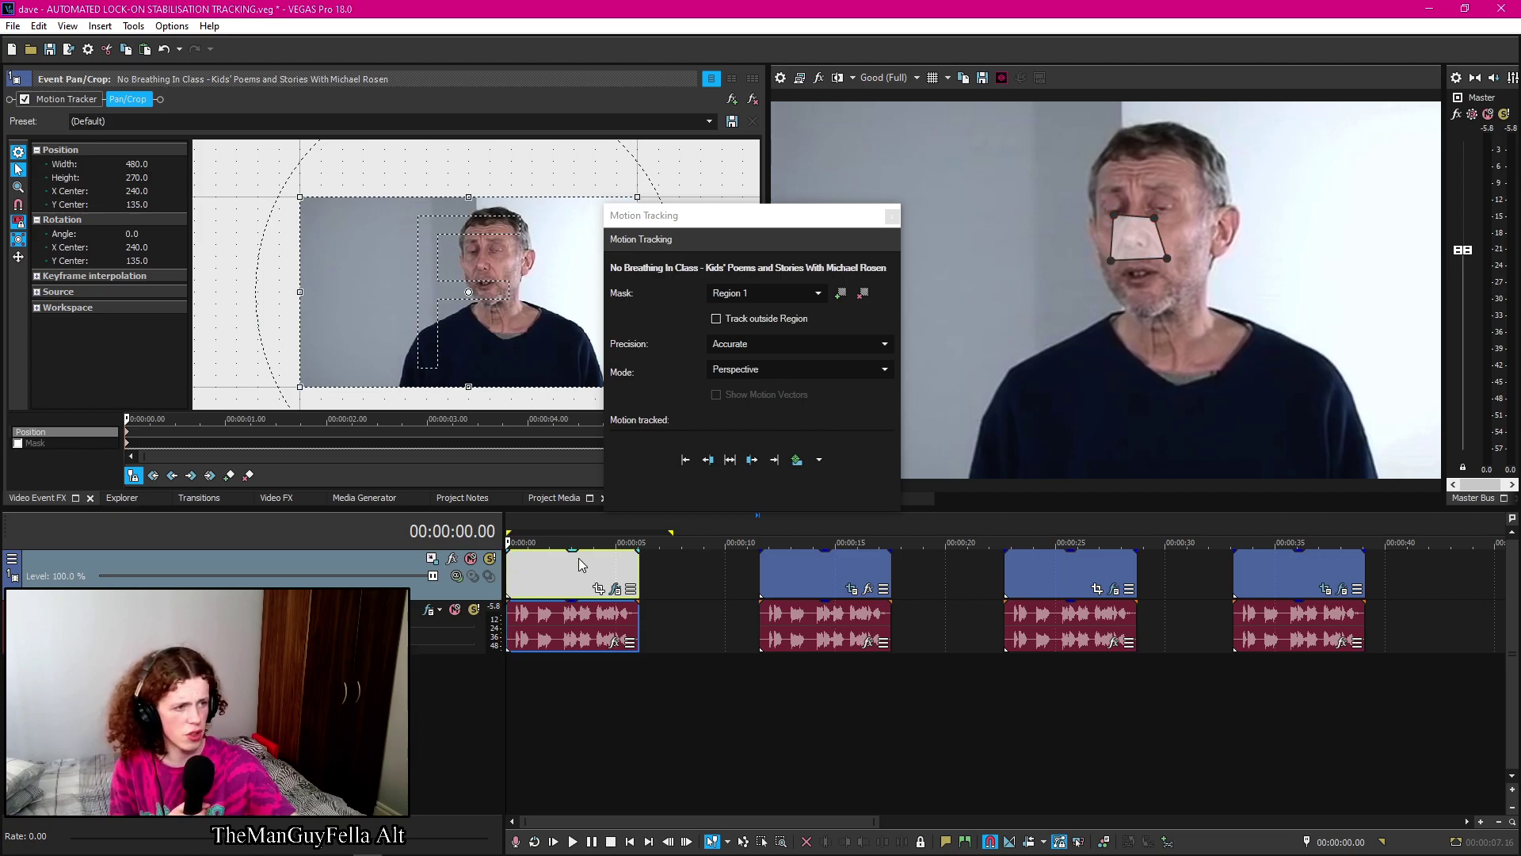
Track the nose region forward, then play and scrub the clip to check the mask
left_click(773, 465)
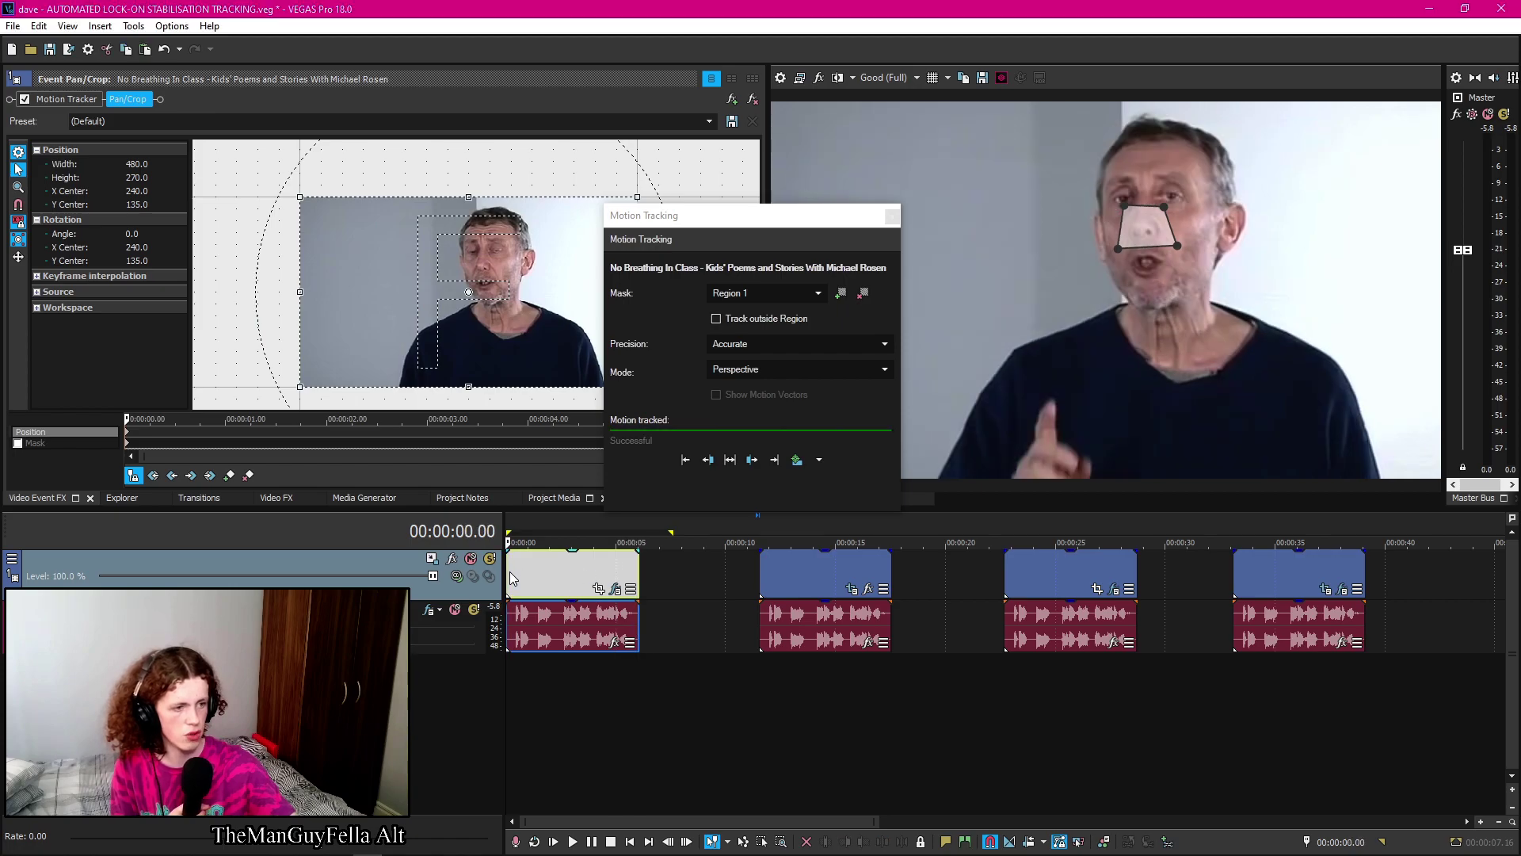
key("space")
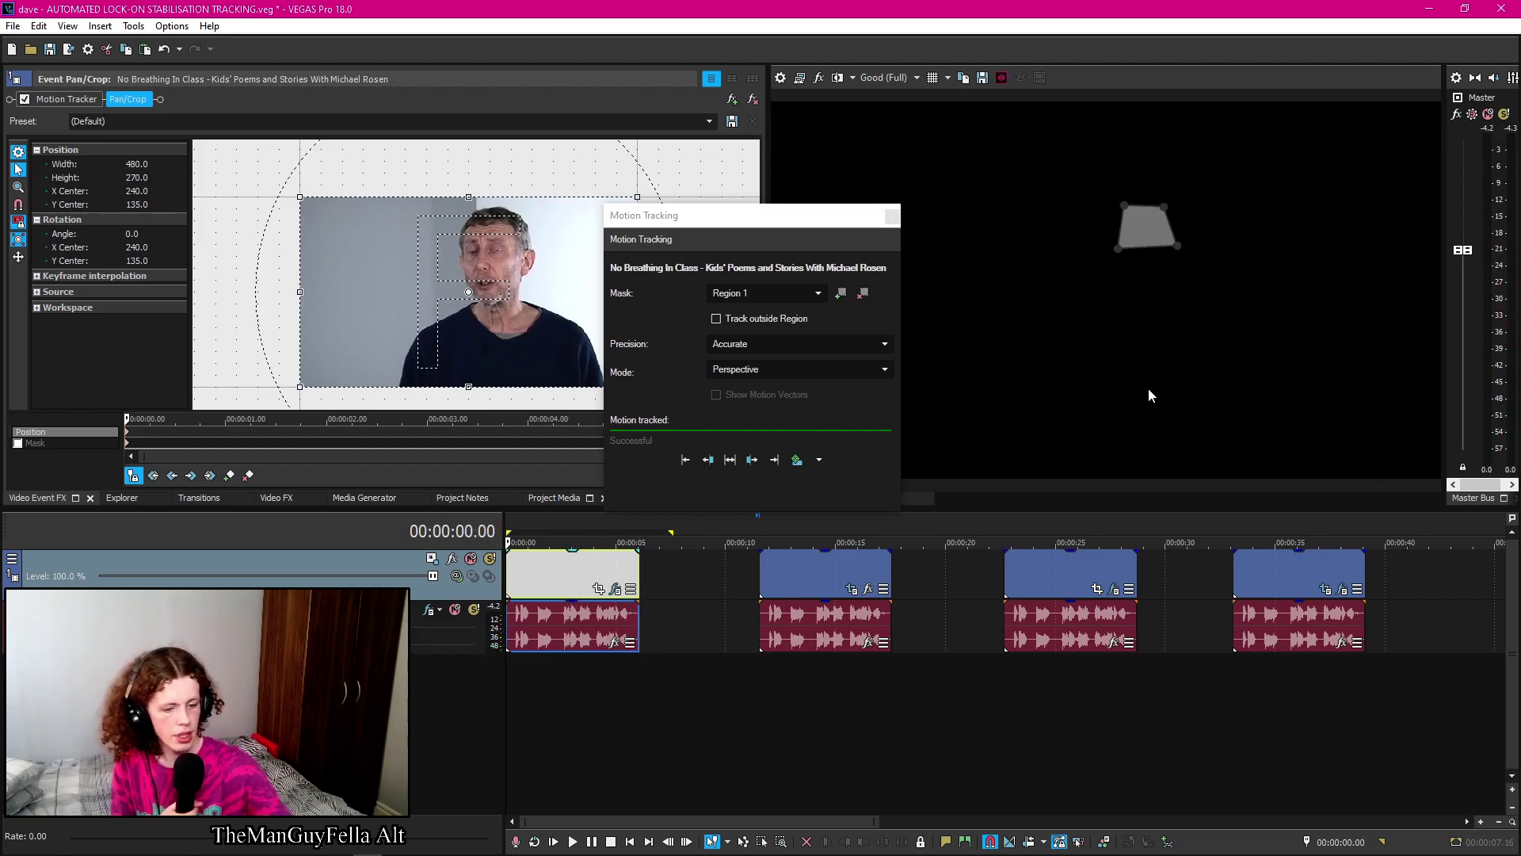
key("space")
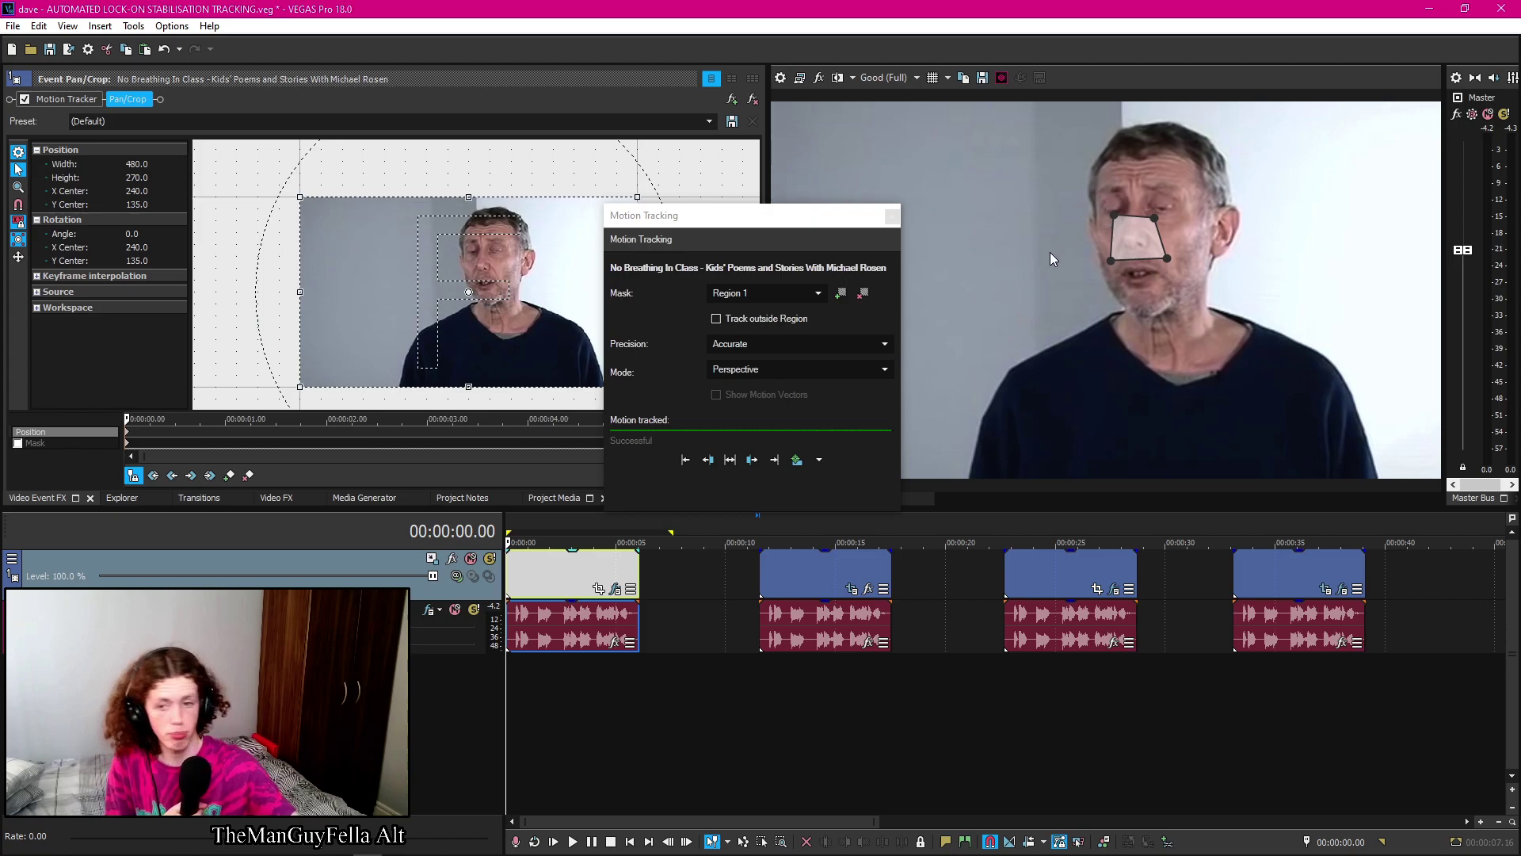
left_click(539, 578)
left_click_drag(539, 569, 471, 576)
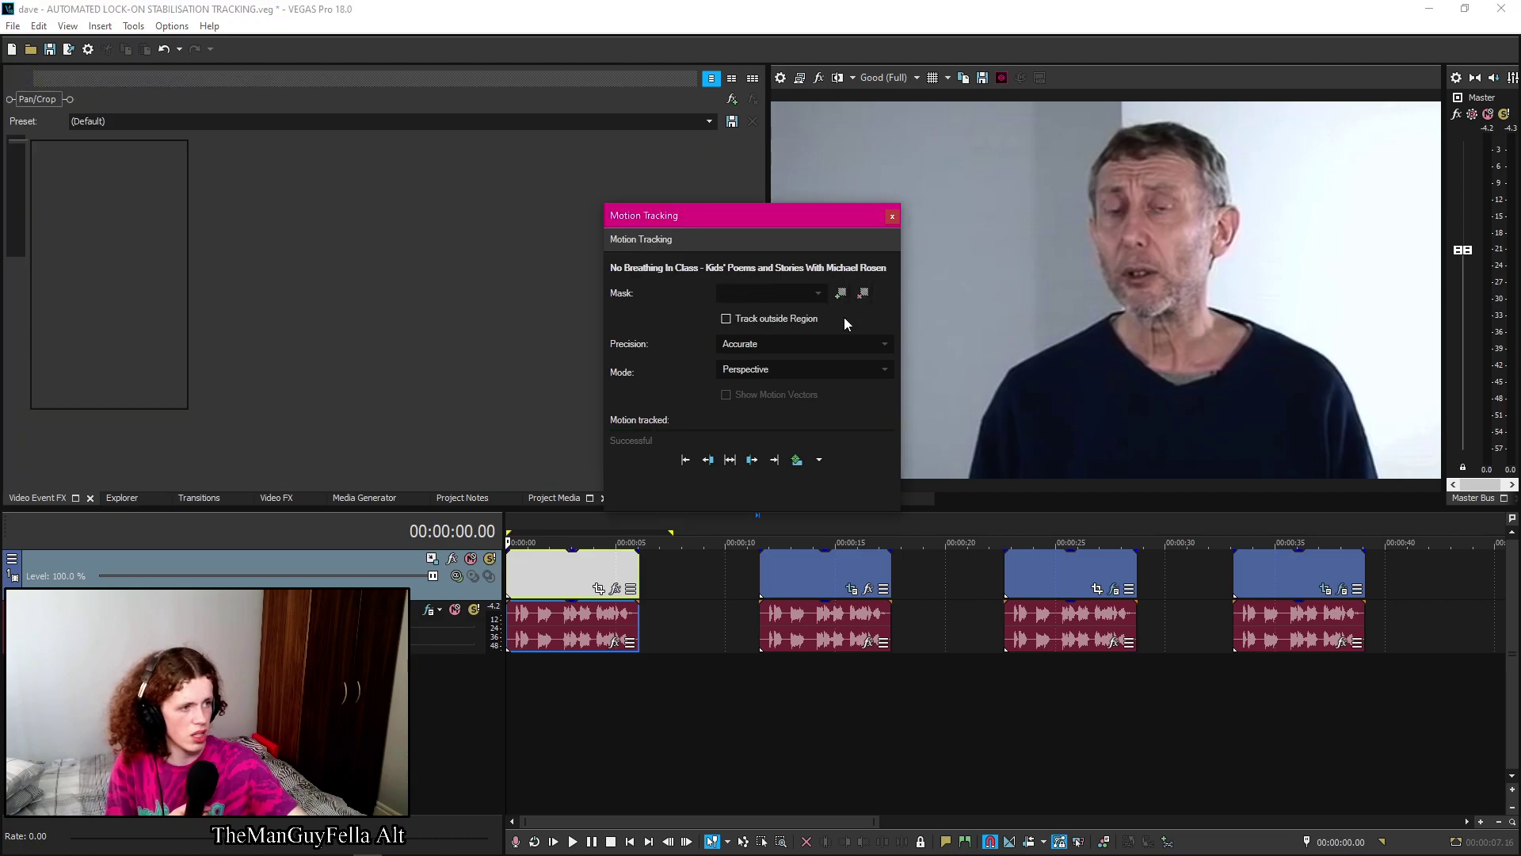
Add a Region 2 mask and shape it over the man's nose
left_click(842, 293)
left_click_drag(1130, 286, 1206, 250)
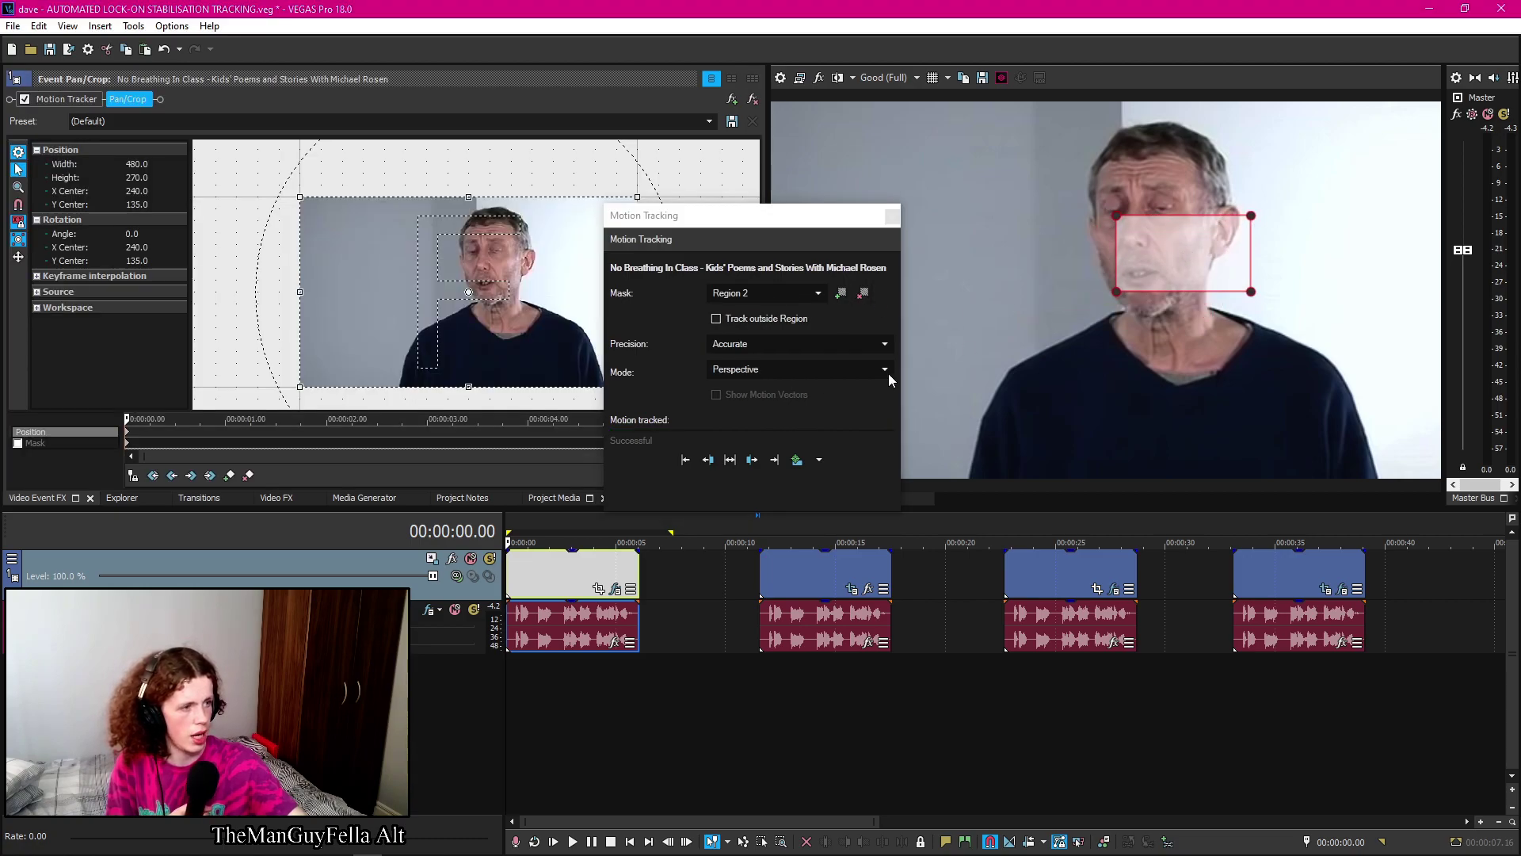
left_click_drag(1116, 290, 1107, 263)
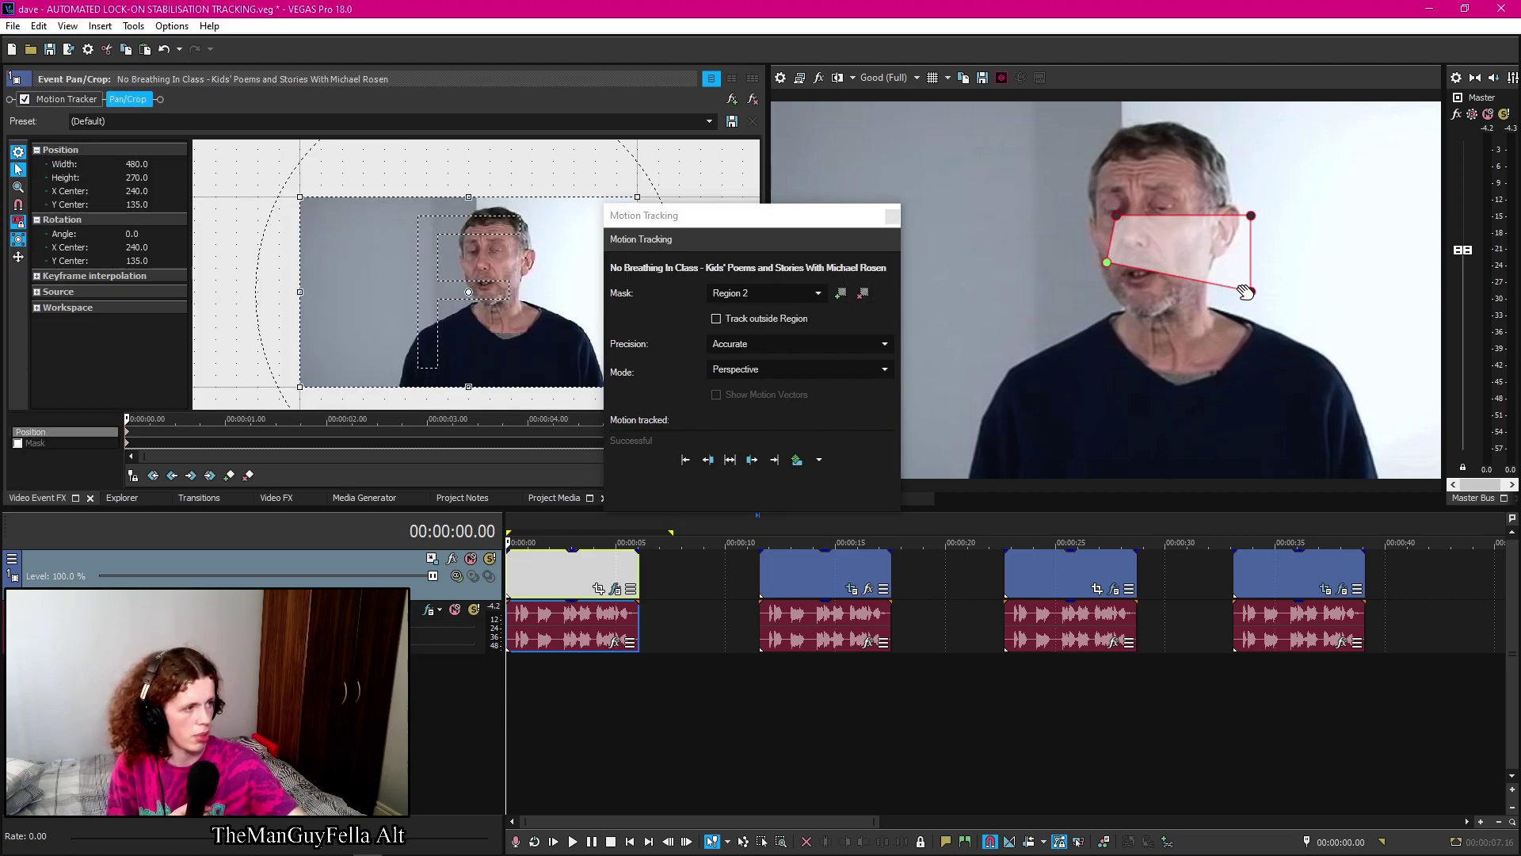
left_click_drag(1246, 291, 1164, 251)
left_click_drag(1251, 216, 1163, 217)
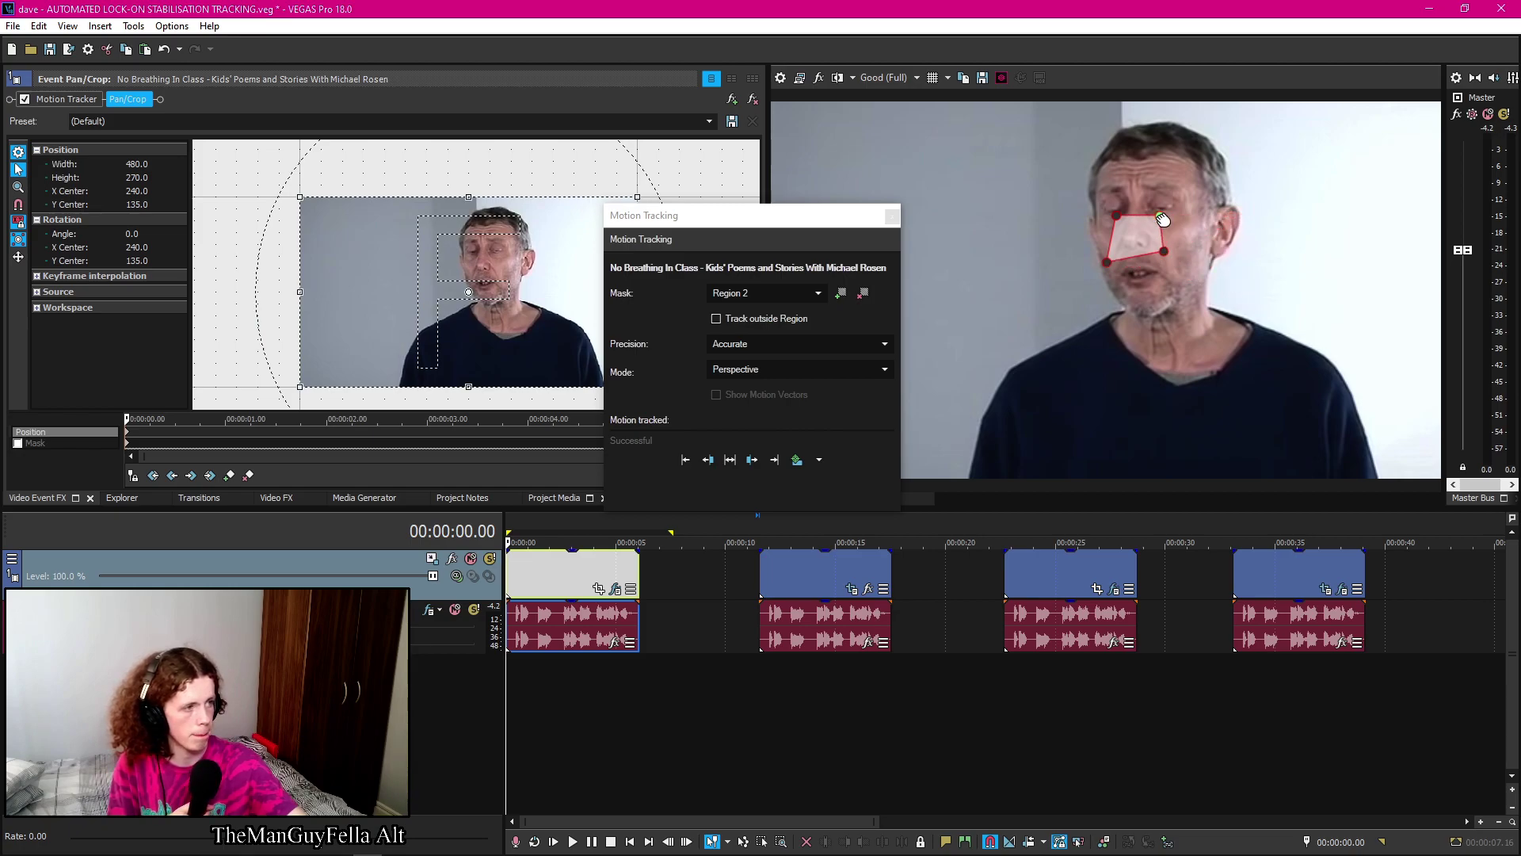
Keep tracking precision at Accurate and set the tracking Mode to Location
left_click(725, 344)
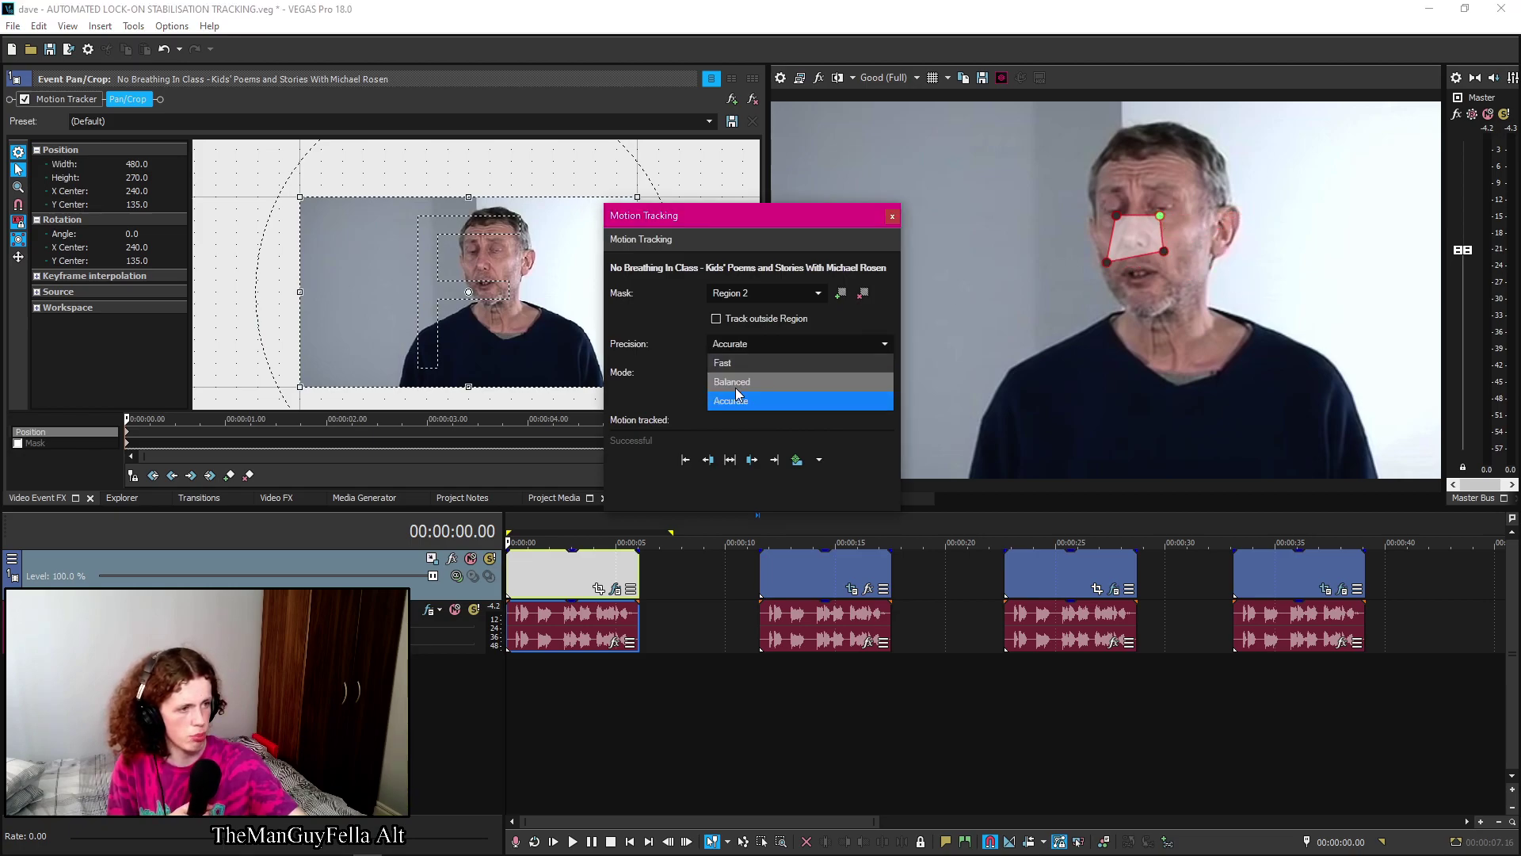
left_click(735, 392)
left_click(766, 373)
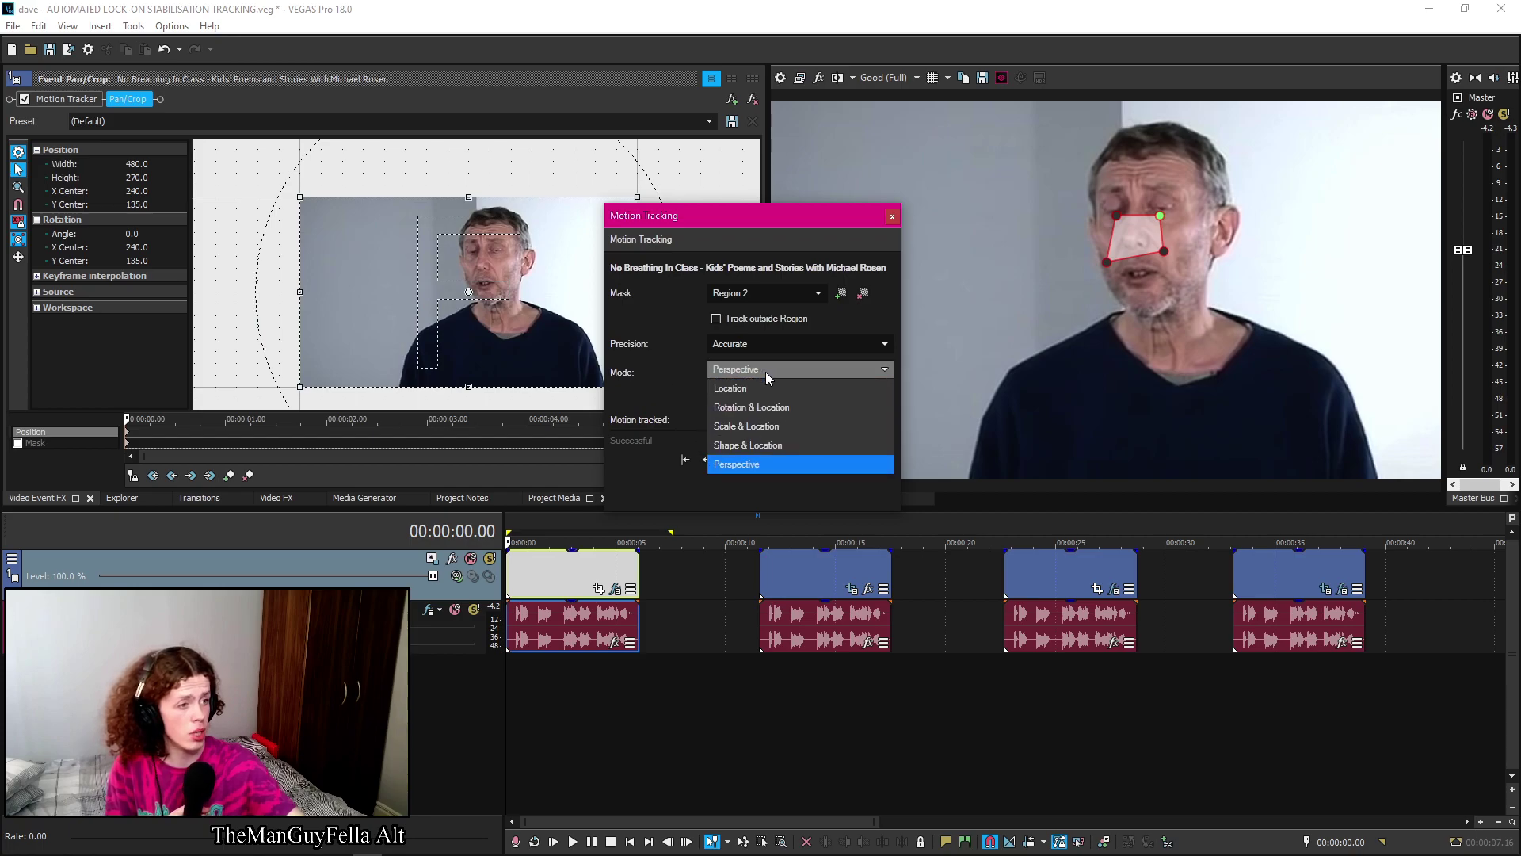
left_click(758, 391)
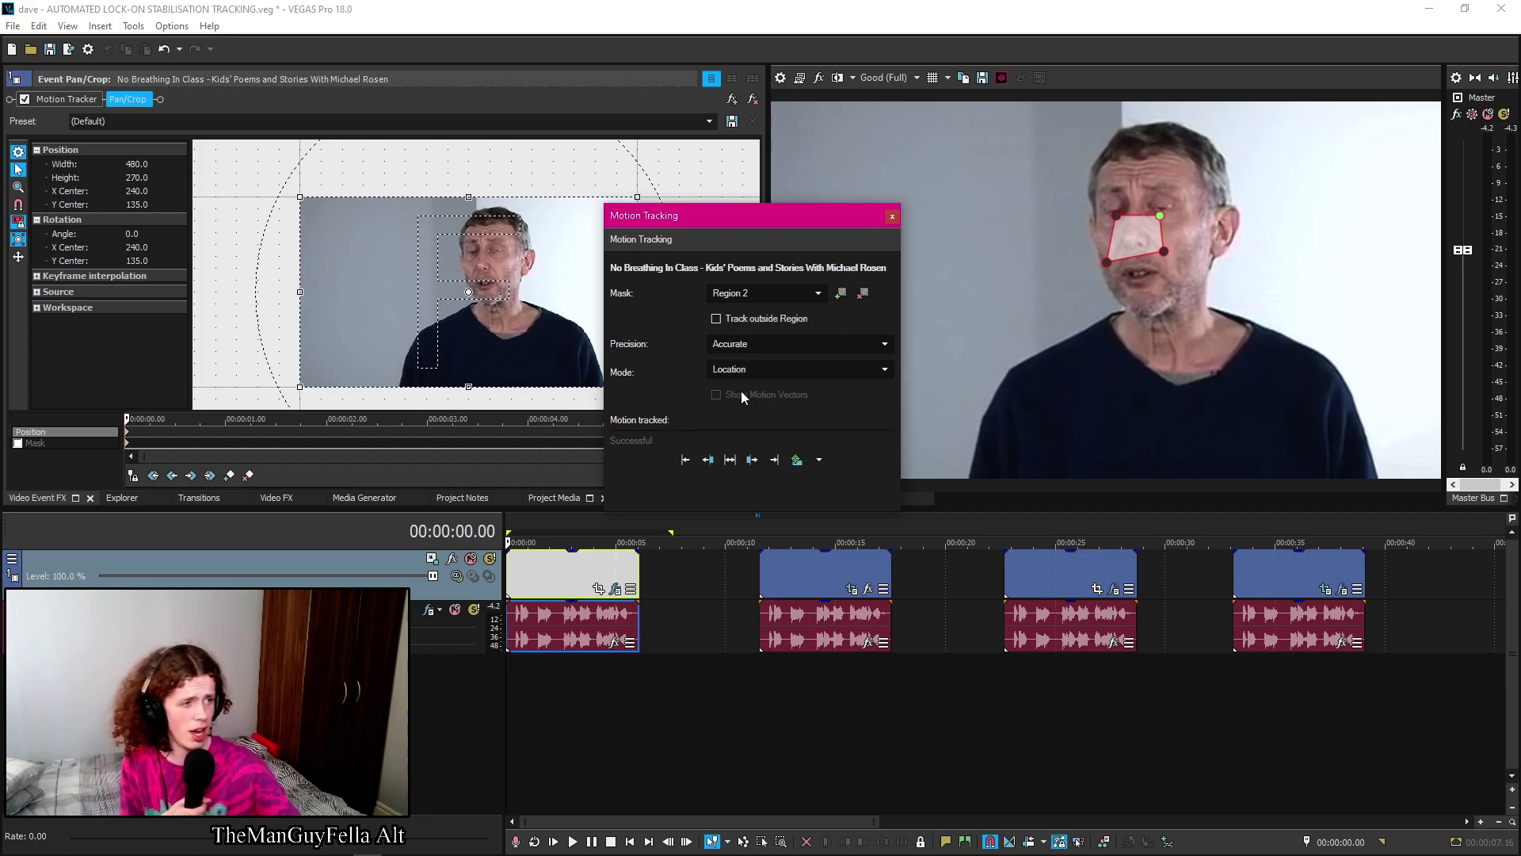
left_click(748, 370)
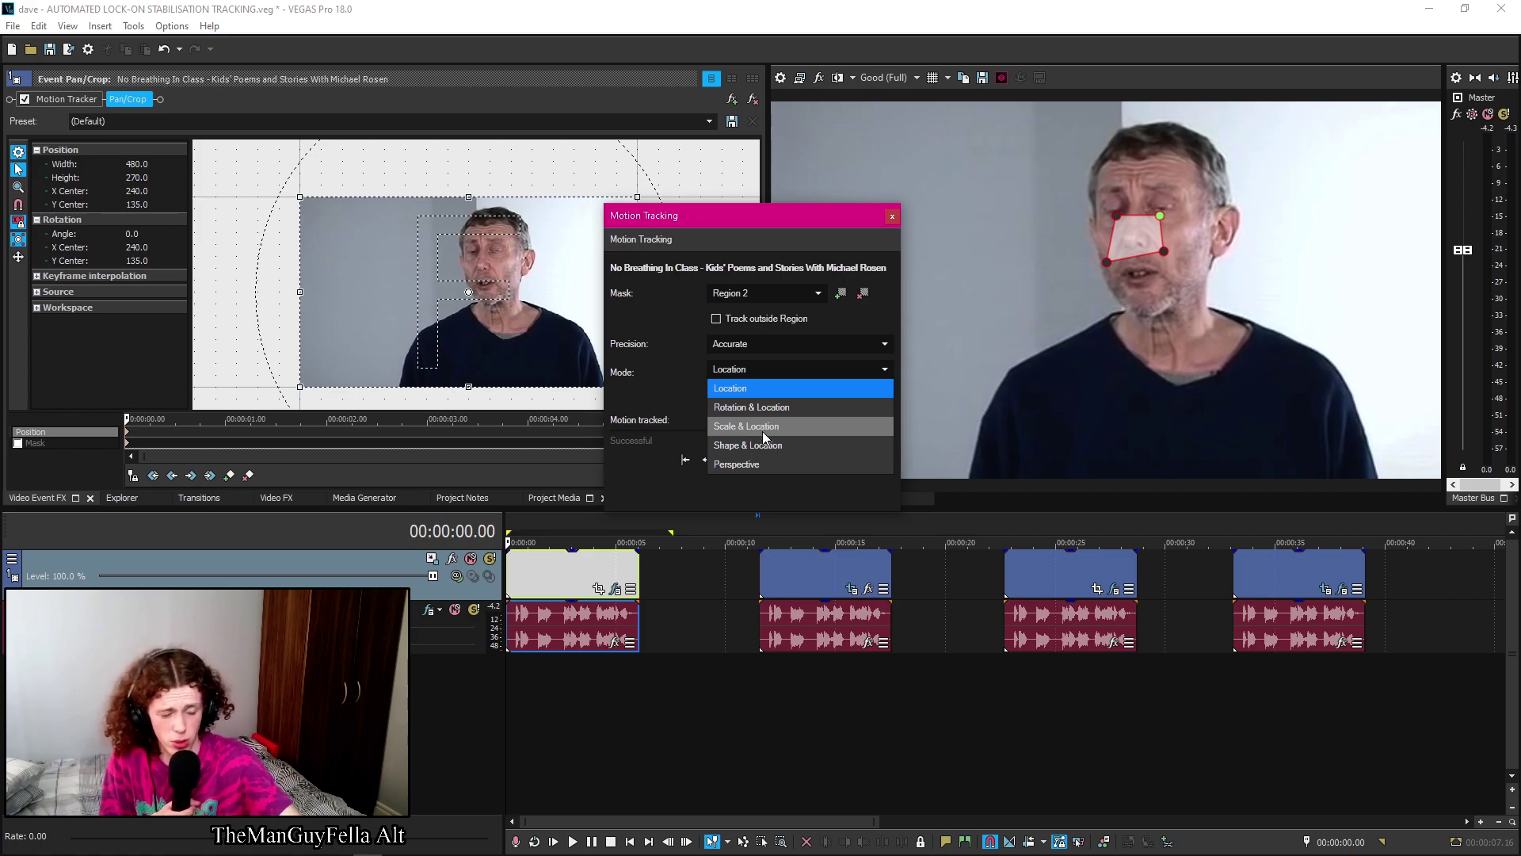
left_click(745, 371)
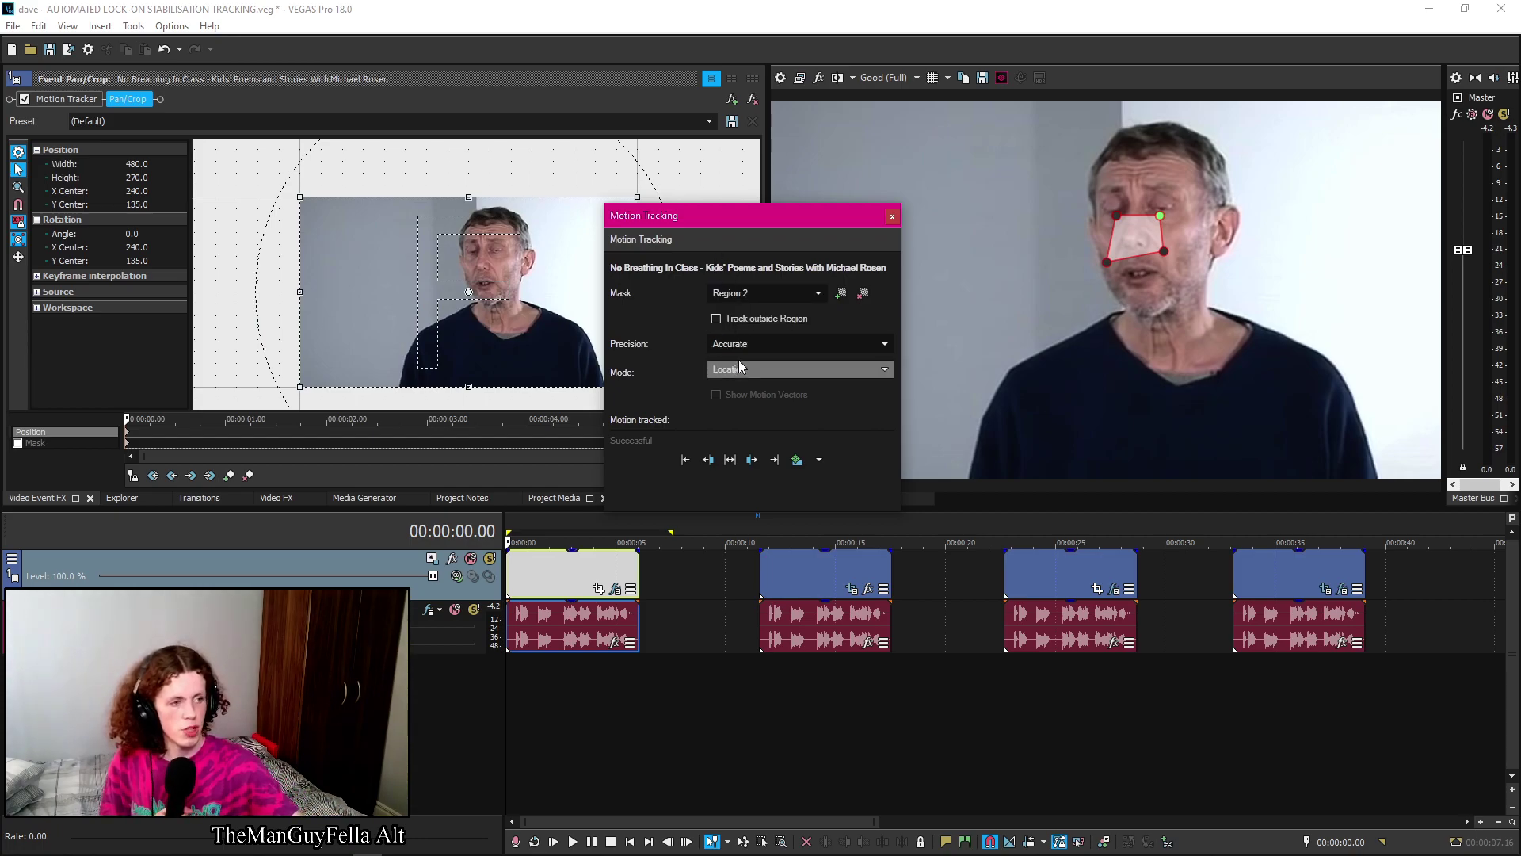
left_click_drag(743, 212, 563, 182)
Track the nose region backward from the first clip's last frame to its start
left_click(662, 585)
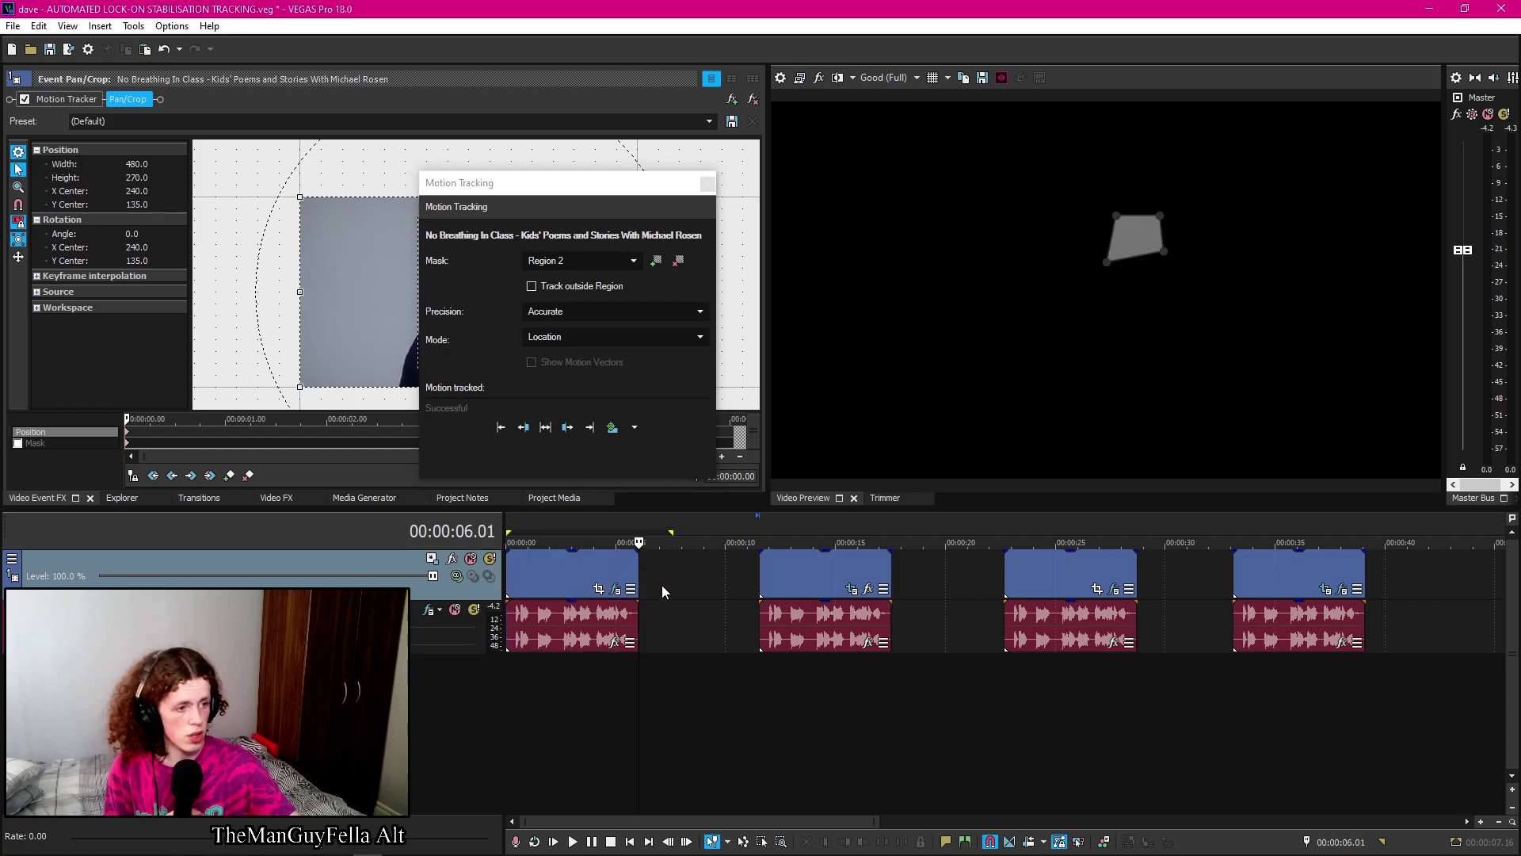
scroll(706, 620, "up", 5)
key("Left")
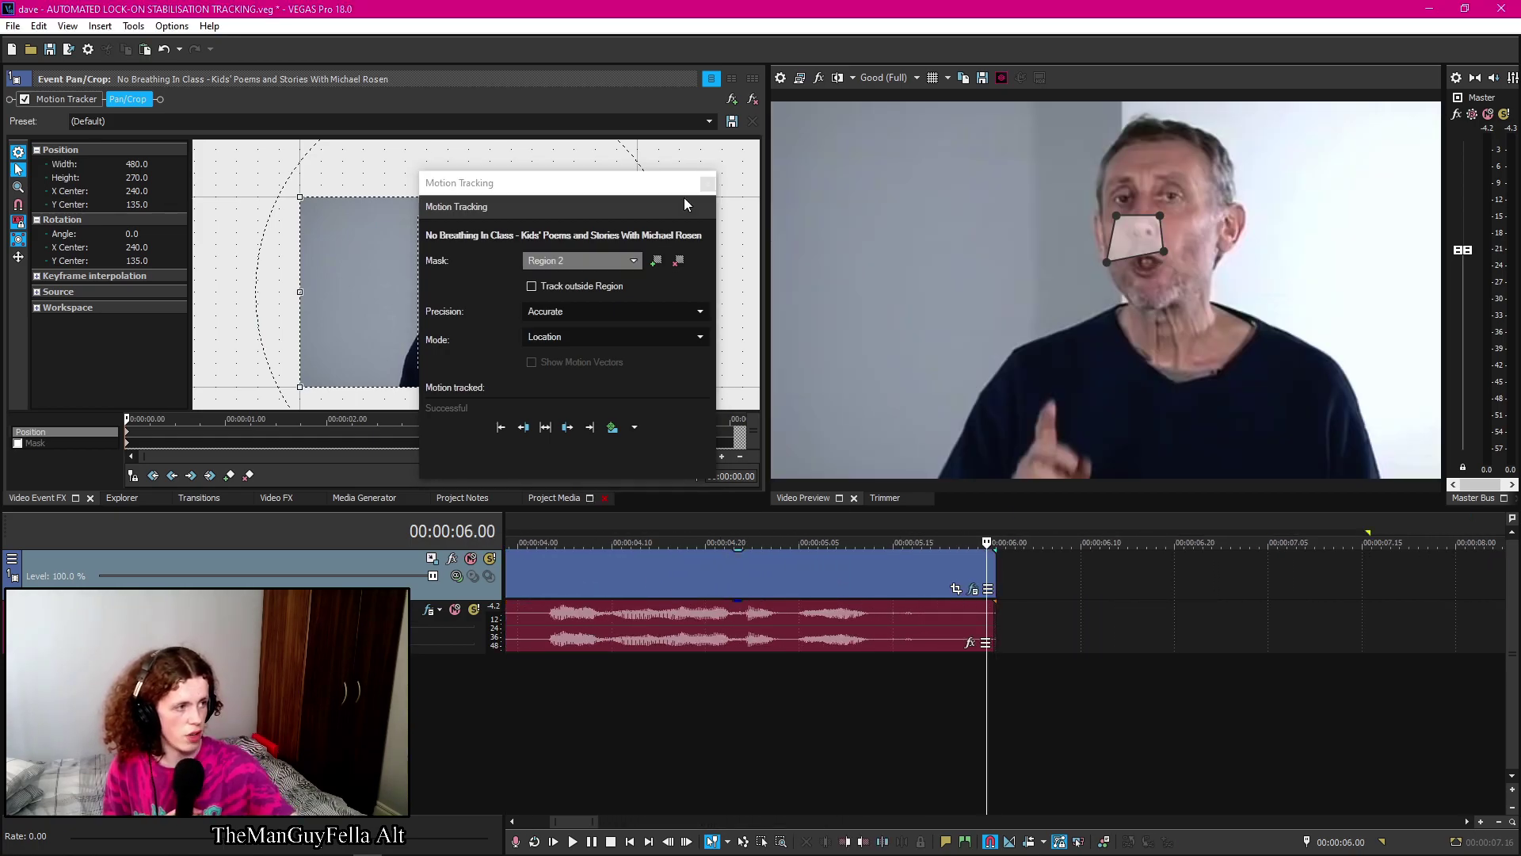
left_click(523, 427)
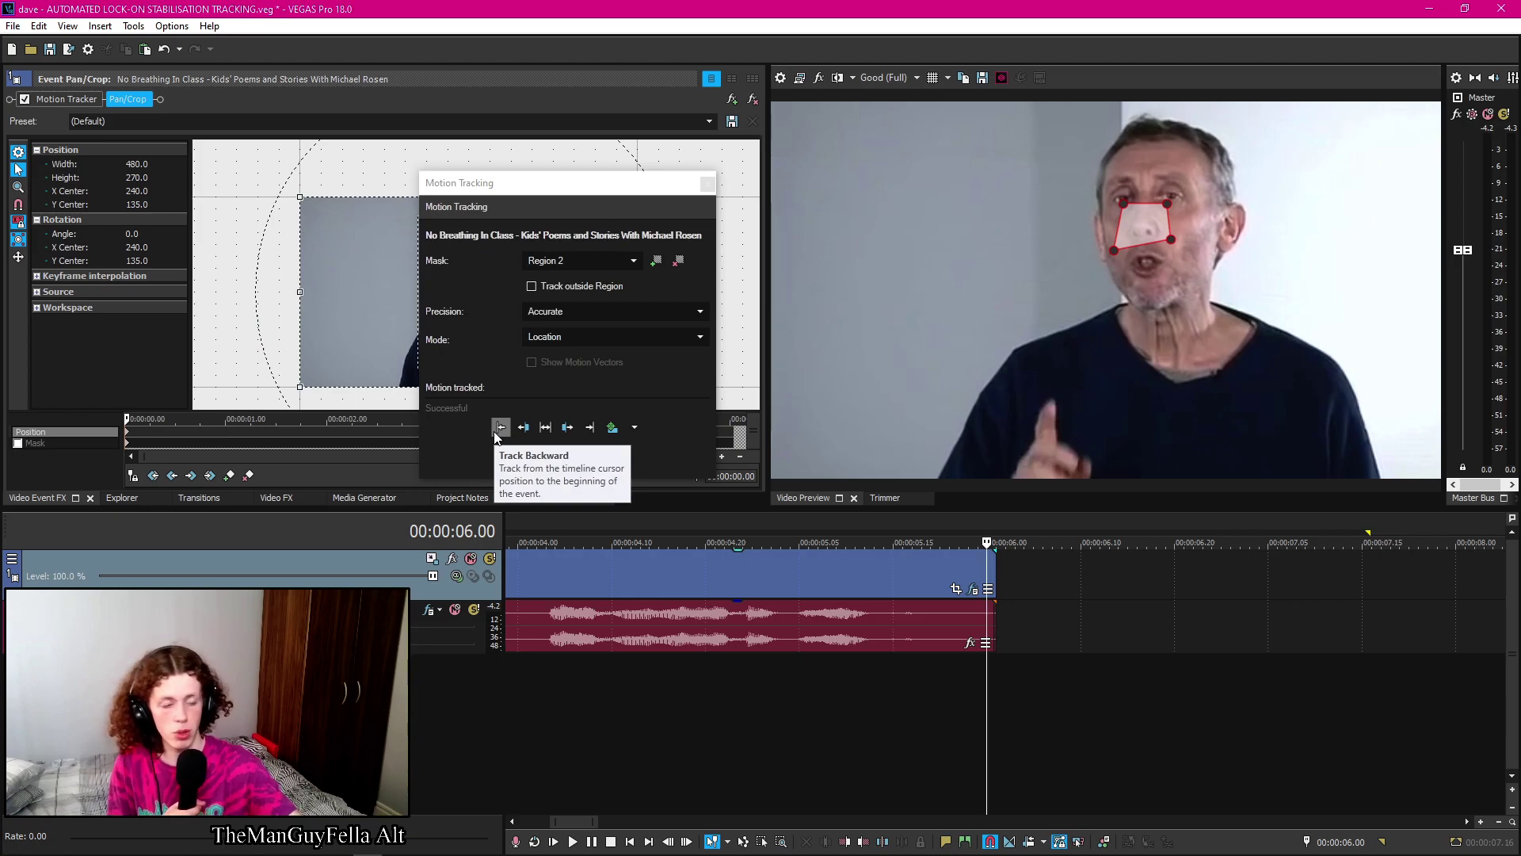
scroll(659, 622, "down", 3)
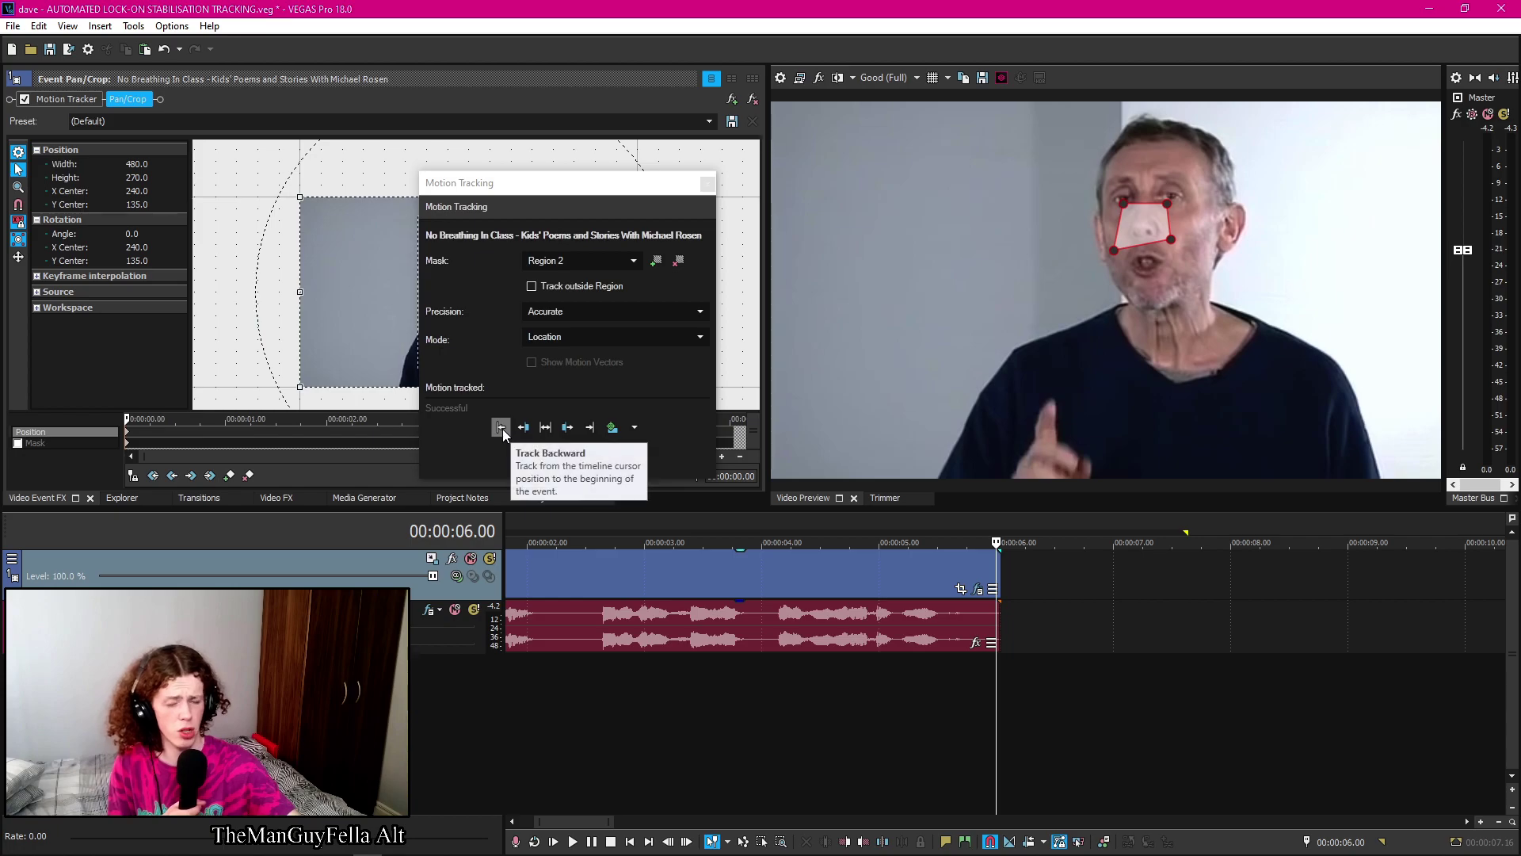
scroll(840, 554, "down", 3)
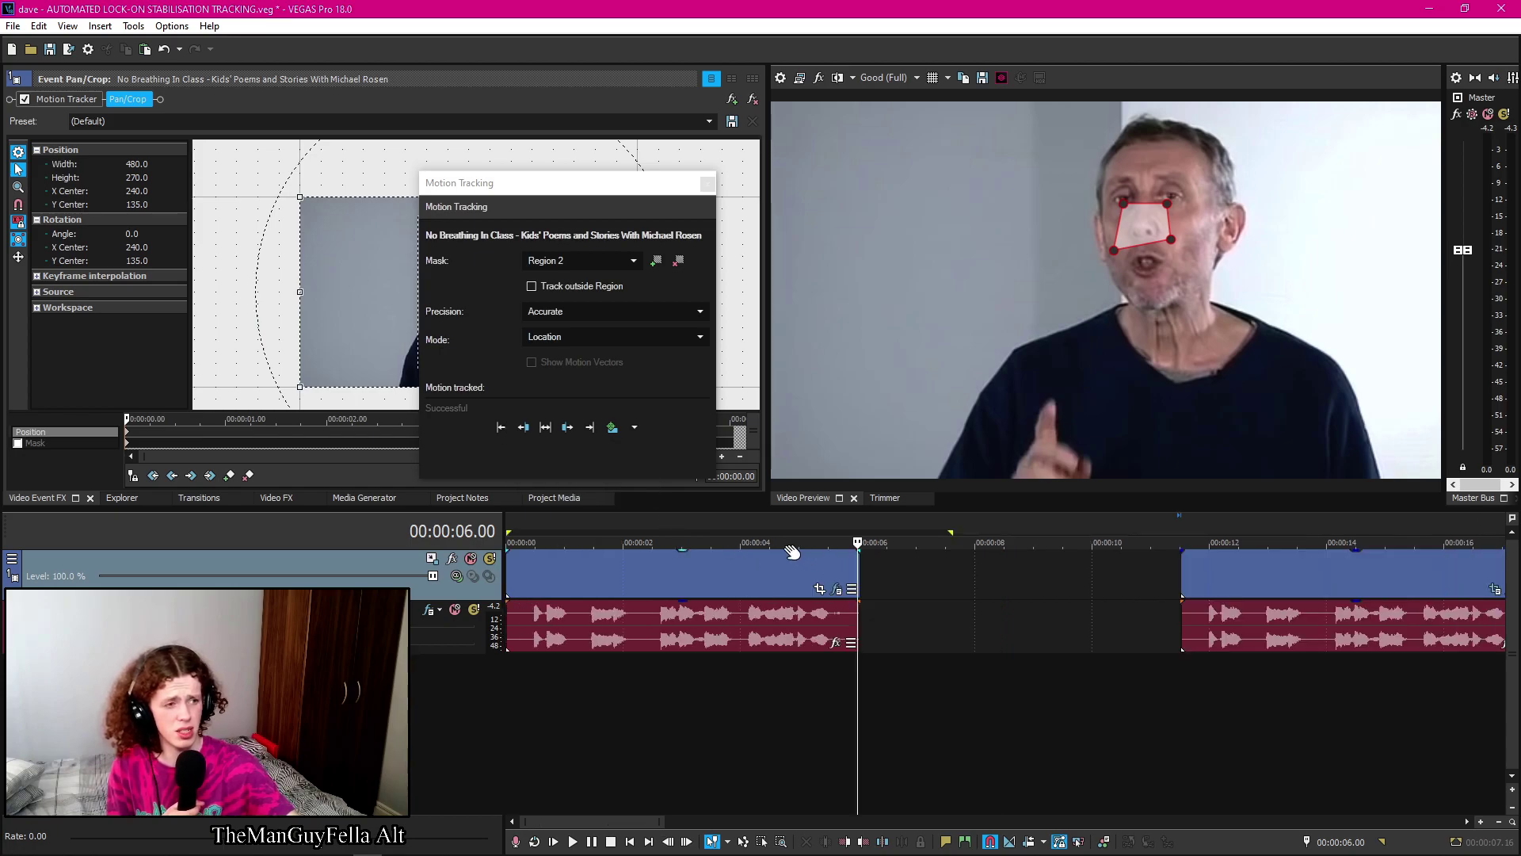
left_click(502, 433)
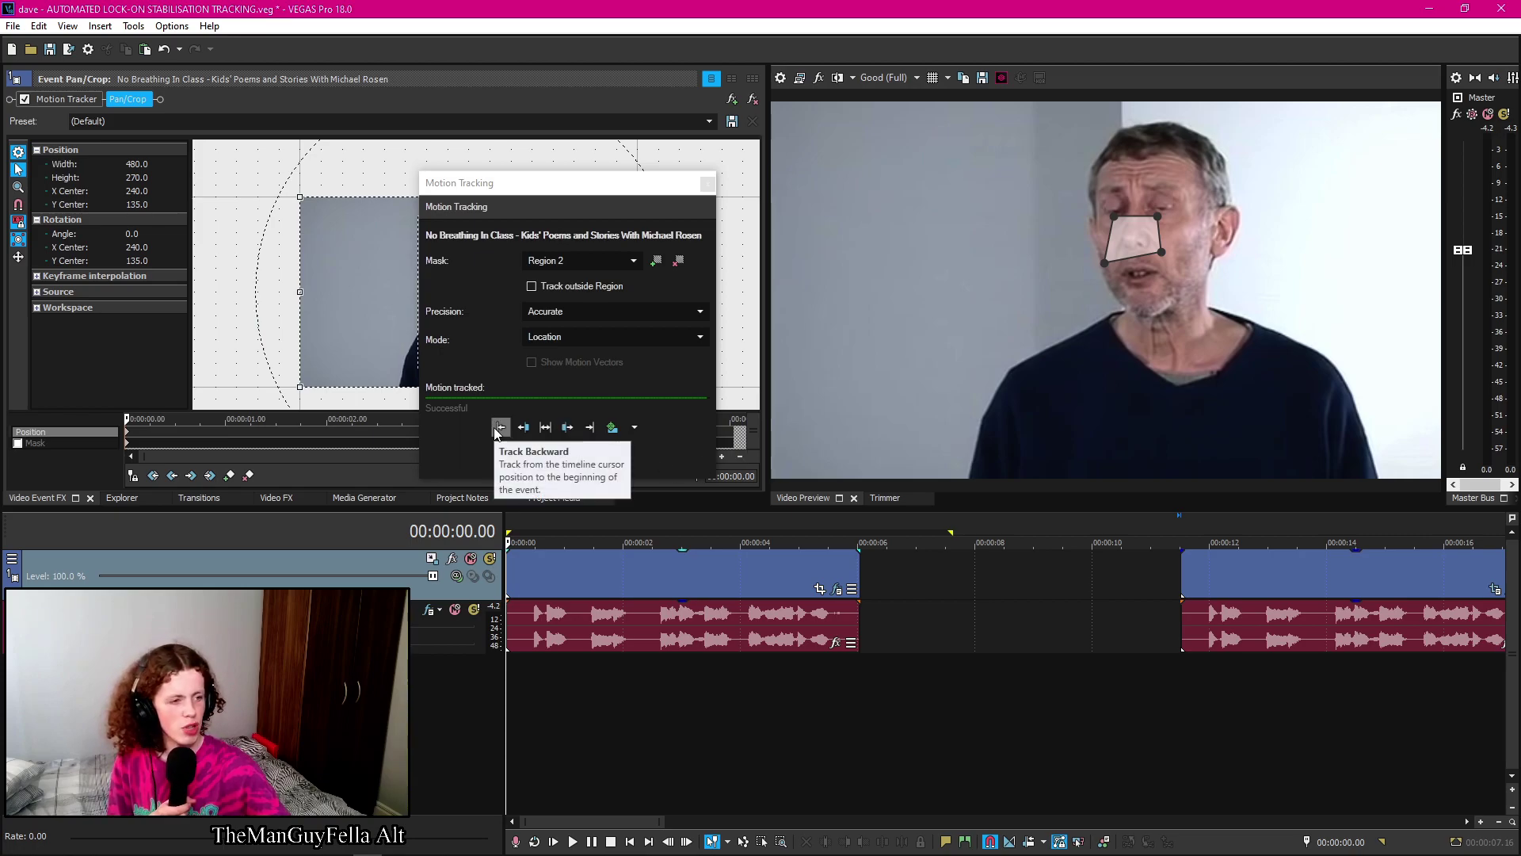
Play the first clip to confirm the Region 2 mask stays on the nose
left_click(828, 571)
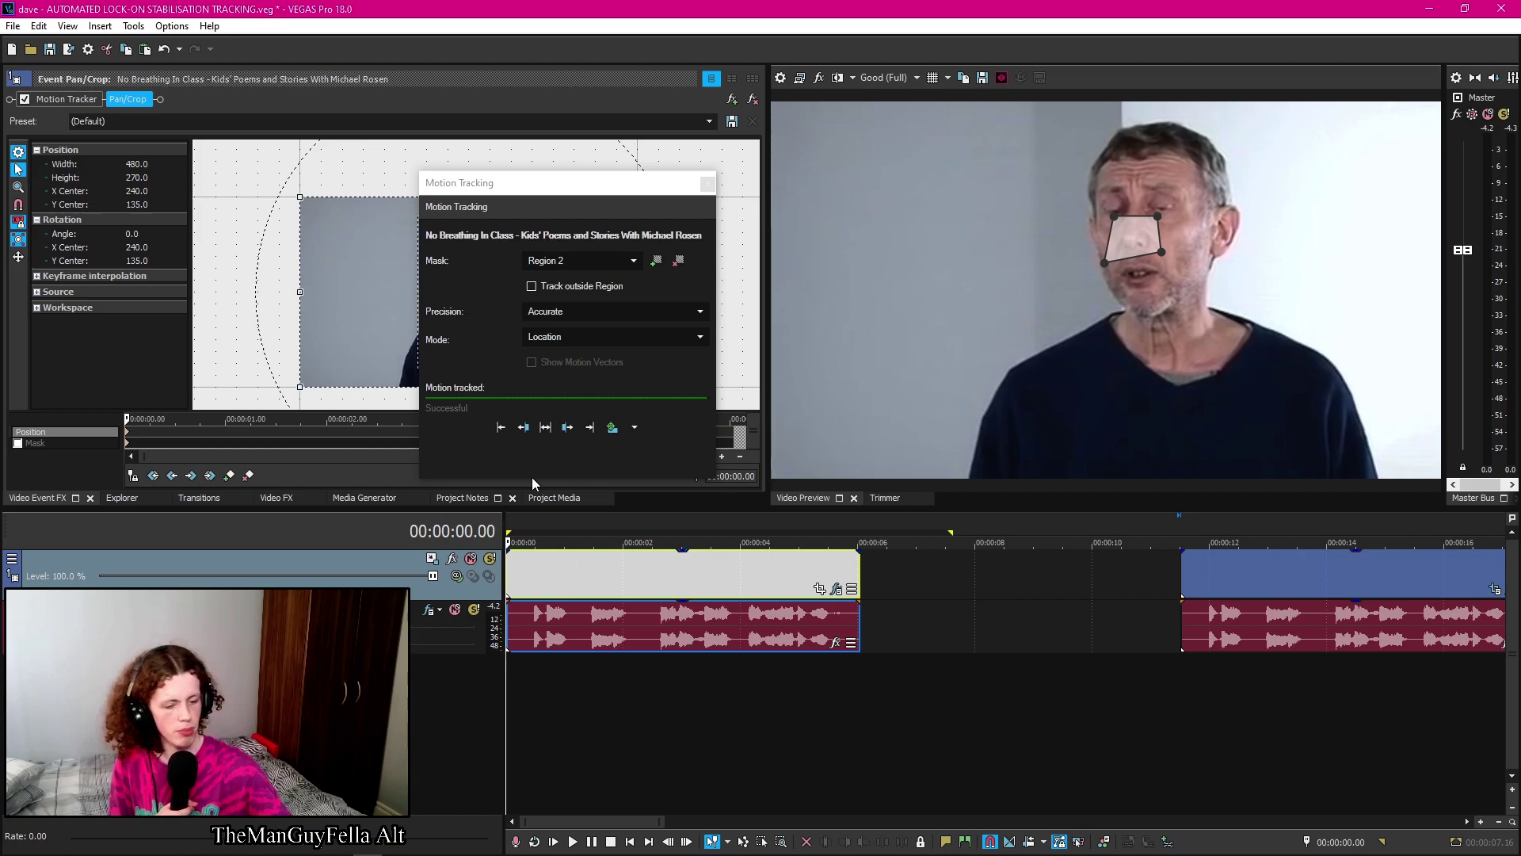
key("space")
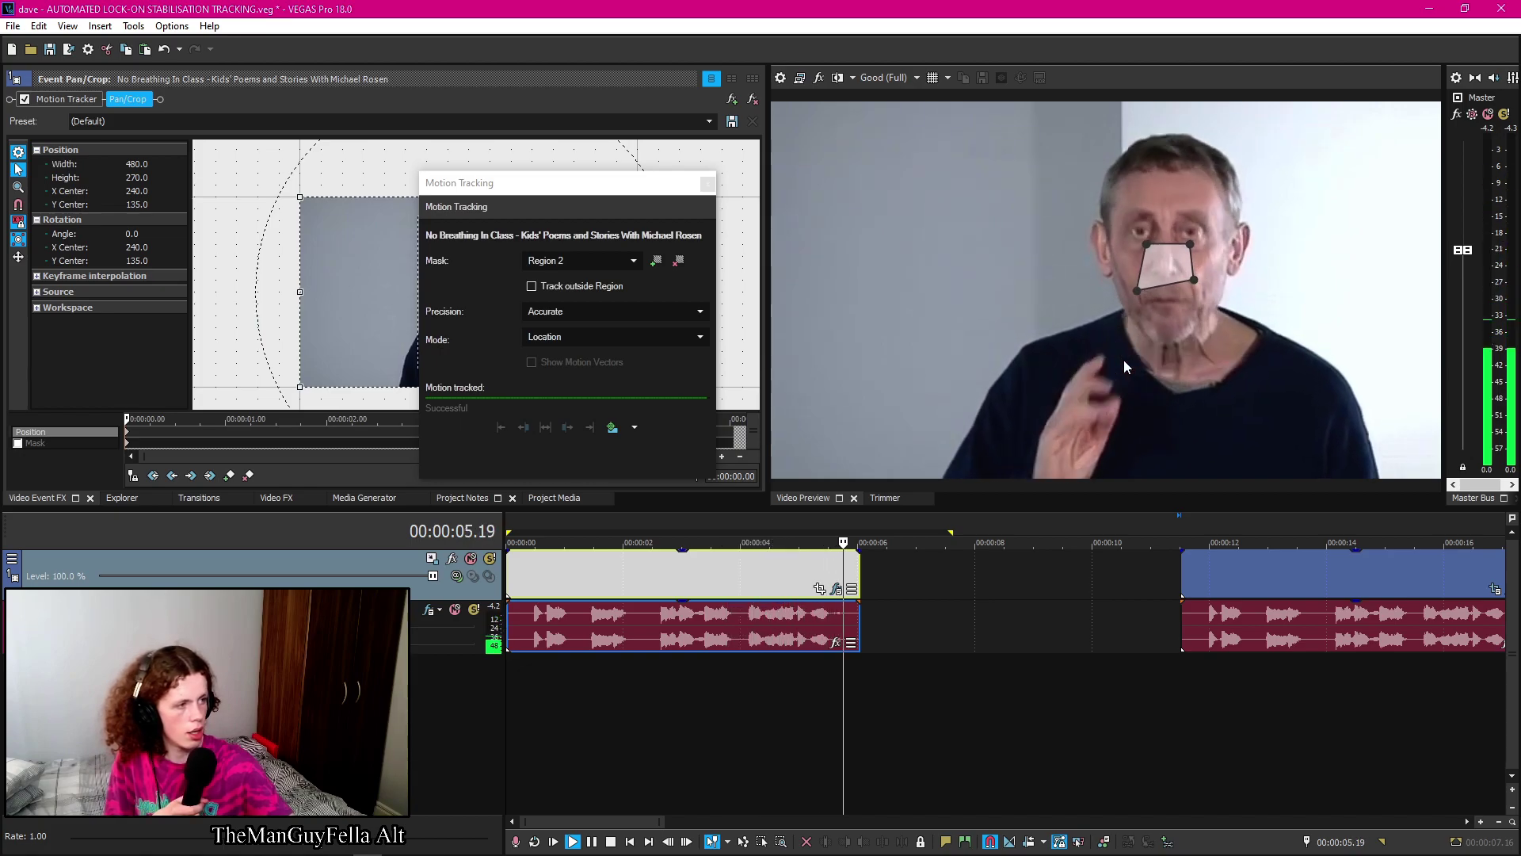
key("space")
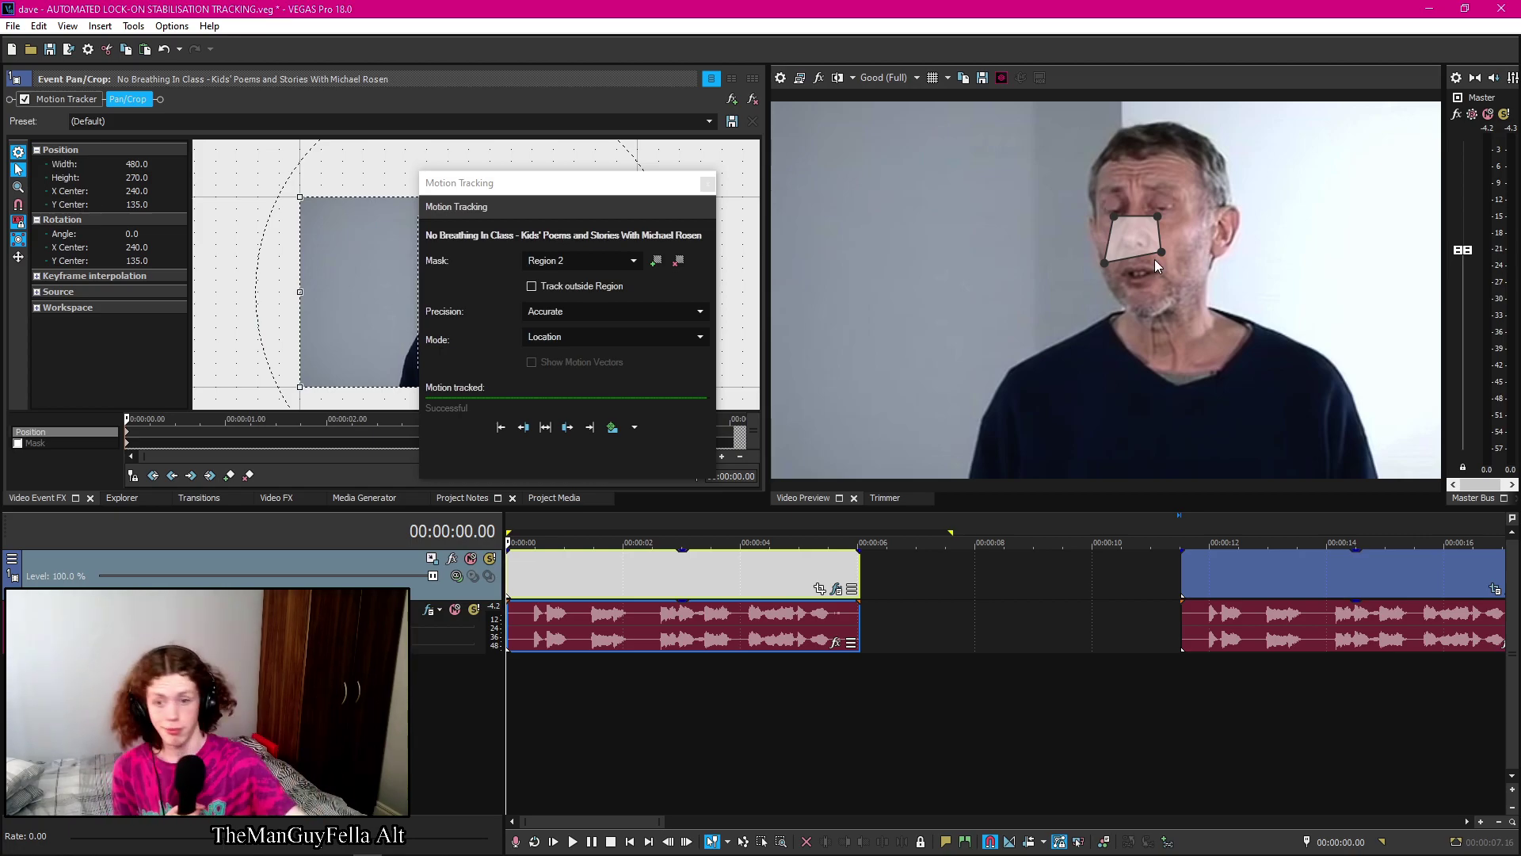
left_click(511, 586)
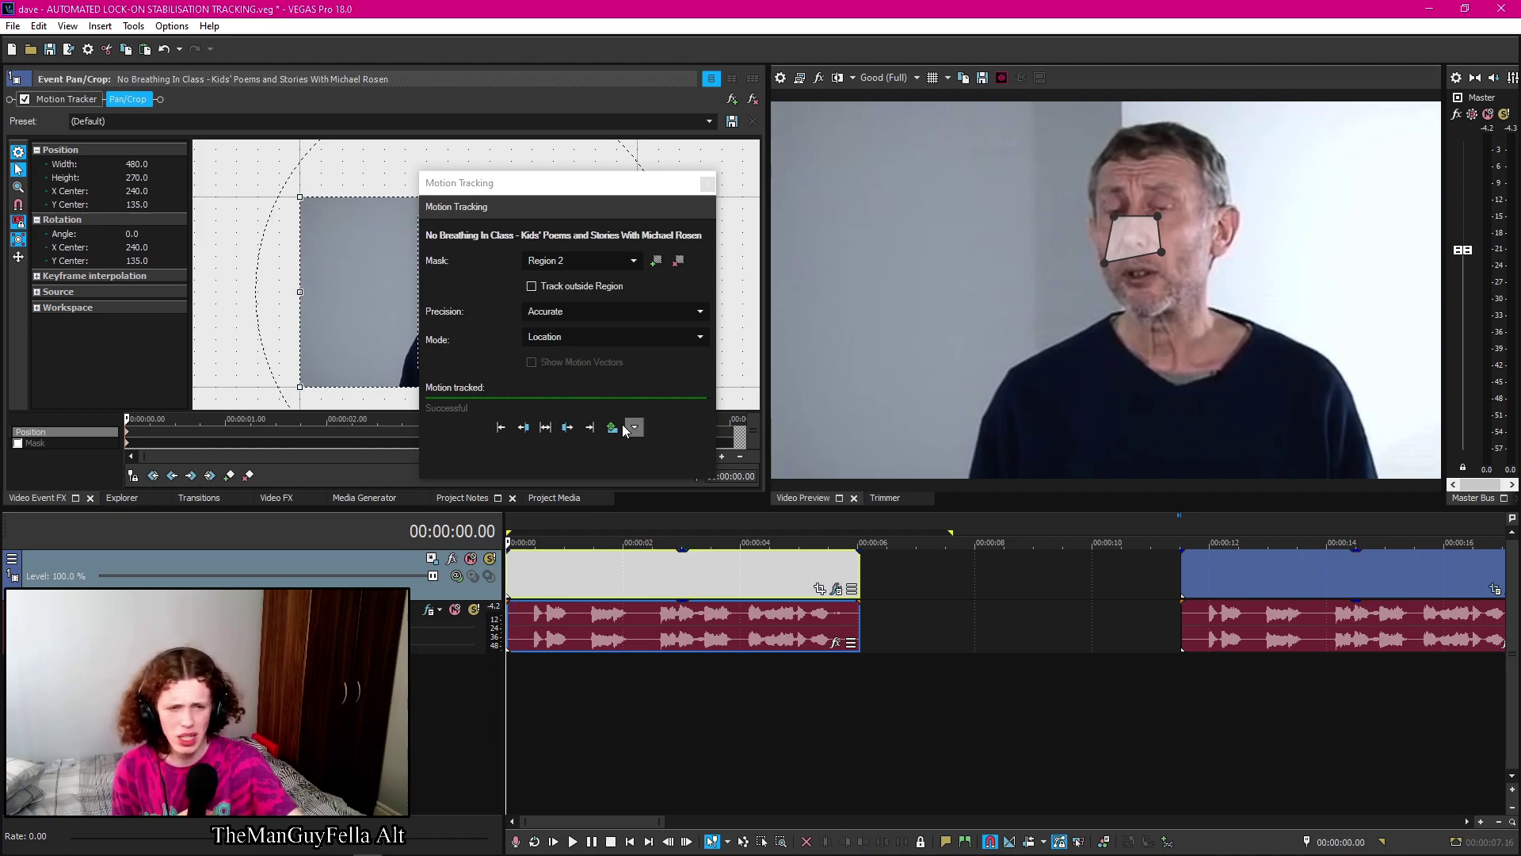
Insert a new video track above the first clip
left_click_drag(554, 186, 1075, 231)
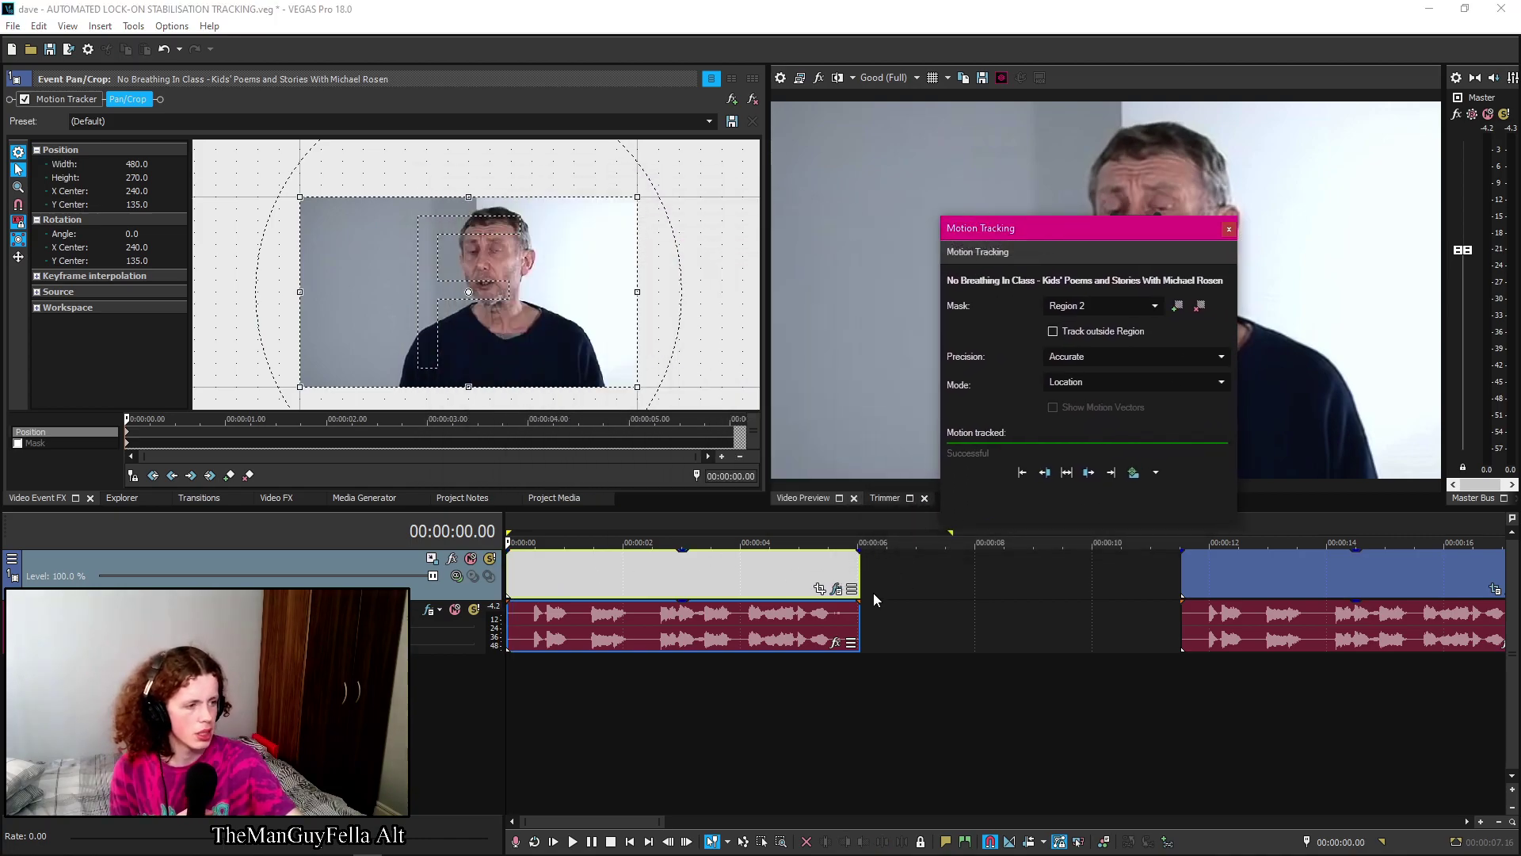
left_click(573, 566)
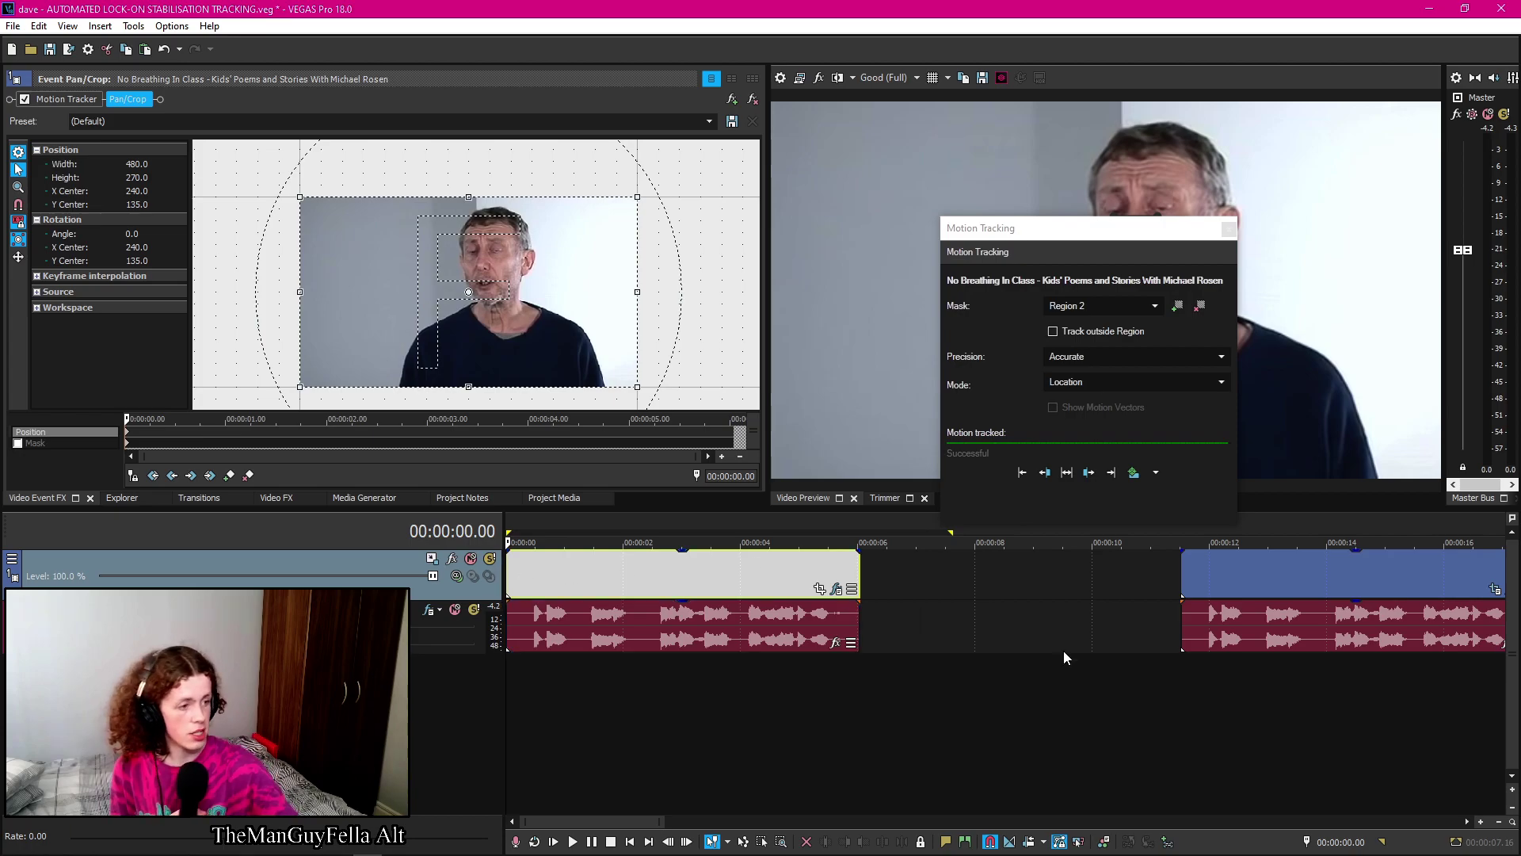
right_click(891, 558)
left_click(956, 401)
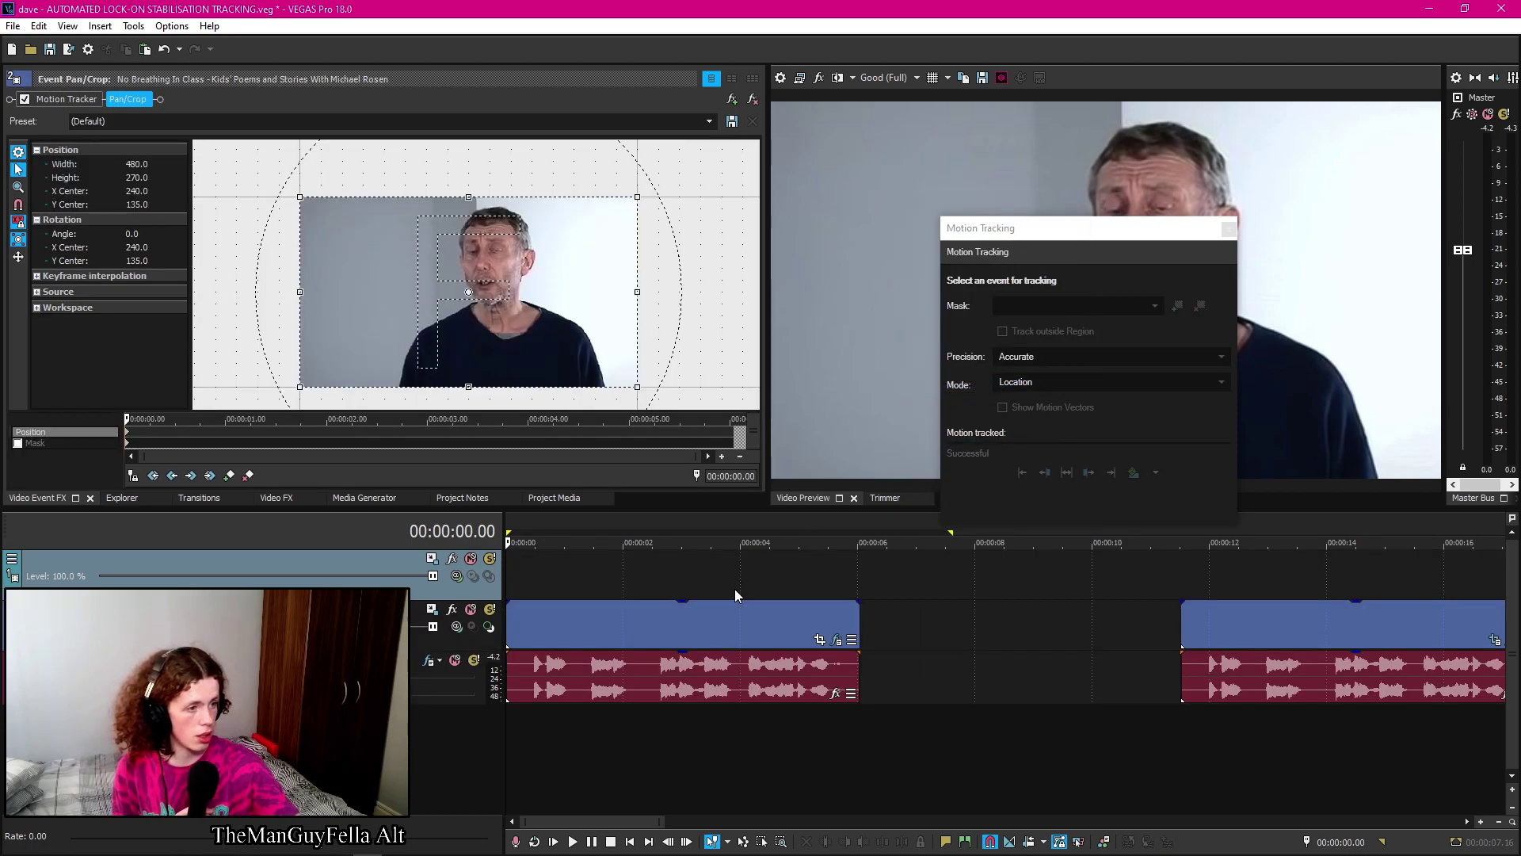
left_click(1030, 228)
left_click_drag(1030, 229, 1049, 348)
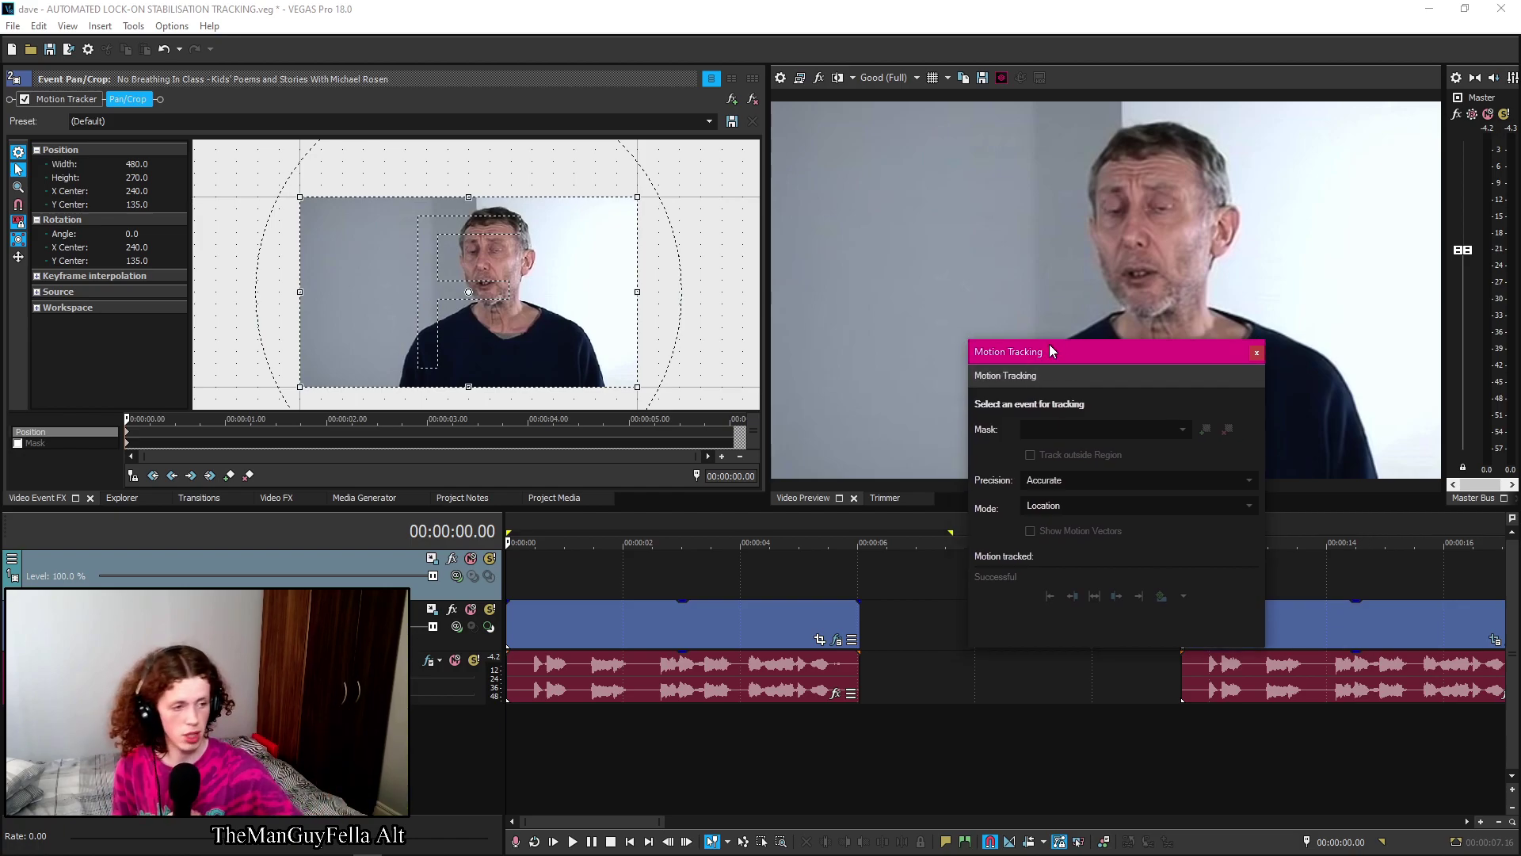
Place the Titles & Text (Default) preset on the new track and scale Sample Text to 0.324
left_click(365, 498)
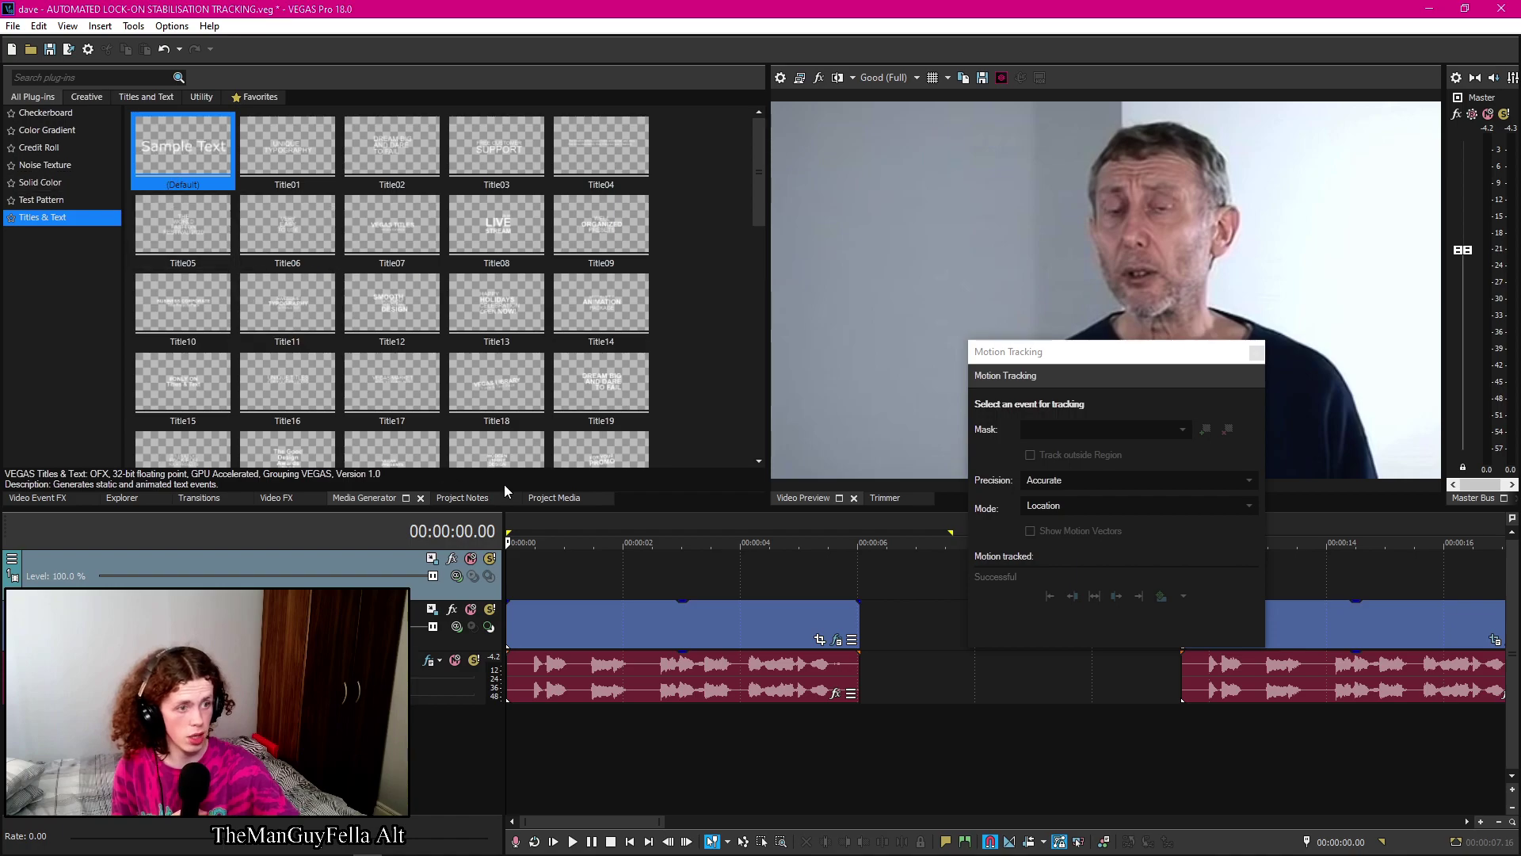
left_click_drag(1028, 375, 1037, 416)
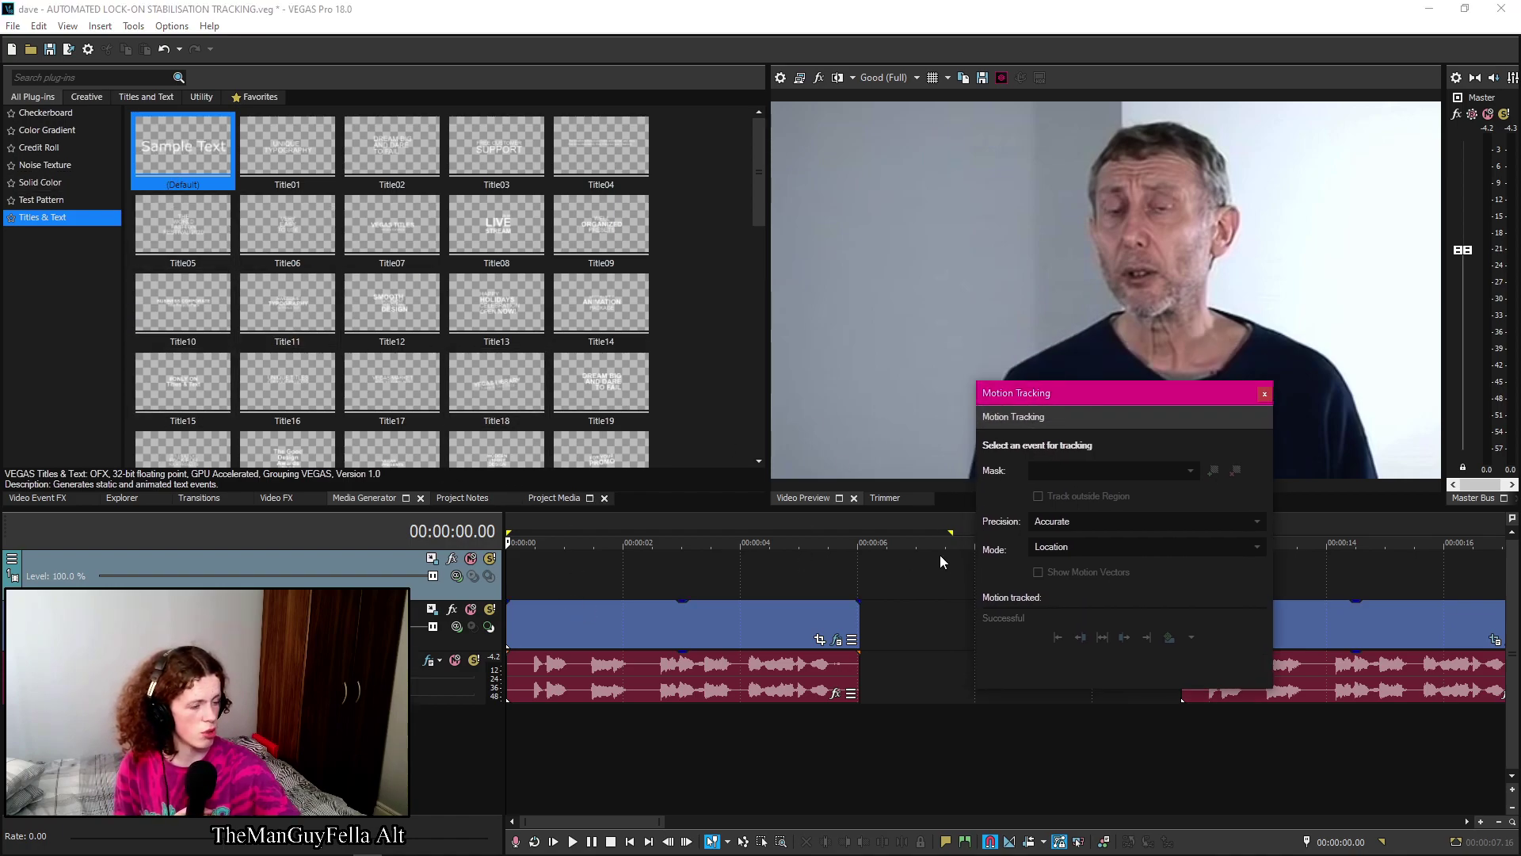
left_click_drag(167, 163, 508, 582)
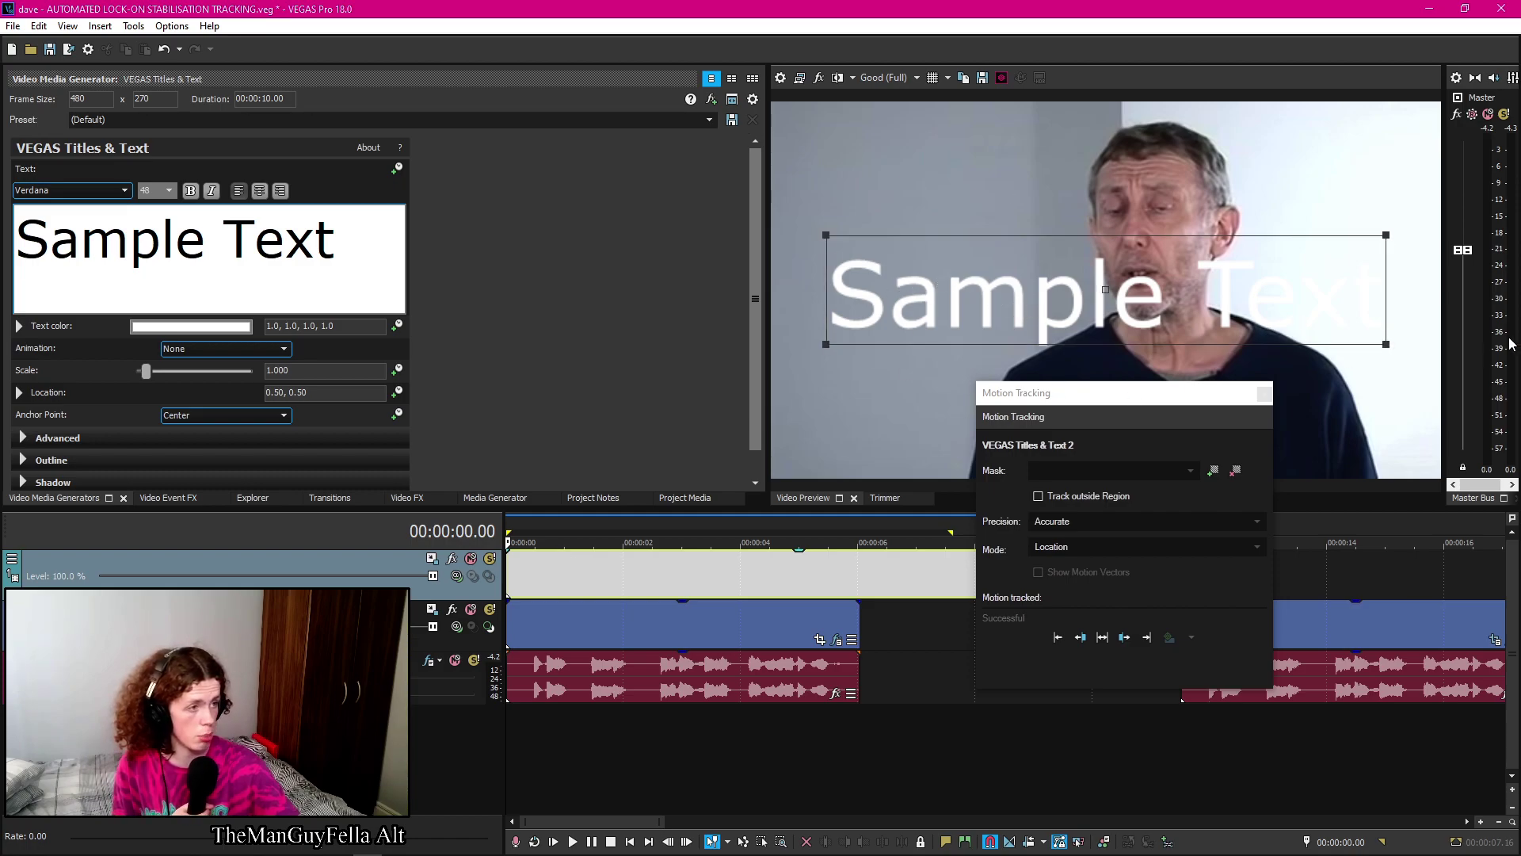
left_click_drag(1386, 344, 1185, 261)
Trim the Sample Text title event to the first clip's length
left_click_drag(1030, 392, 1190, 427)
left_click_drag(1085, 568, 859, 574)
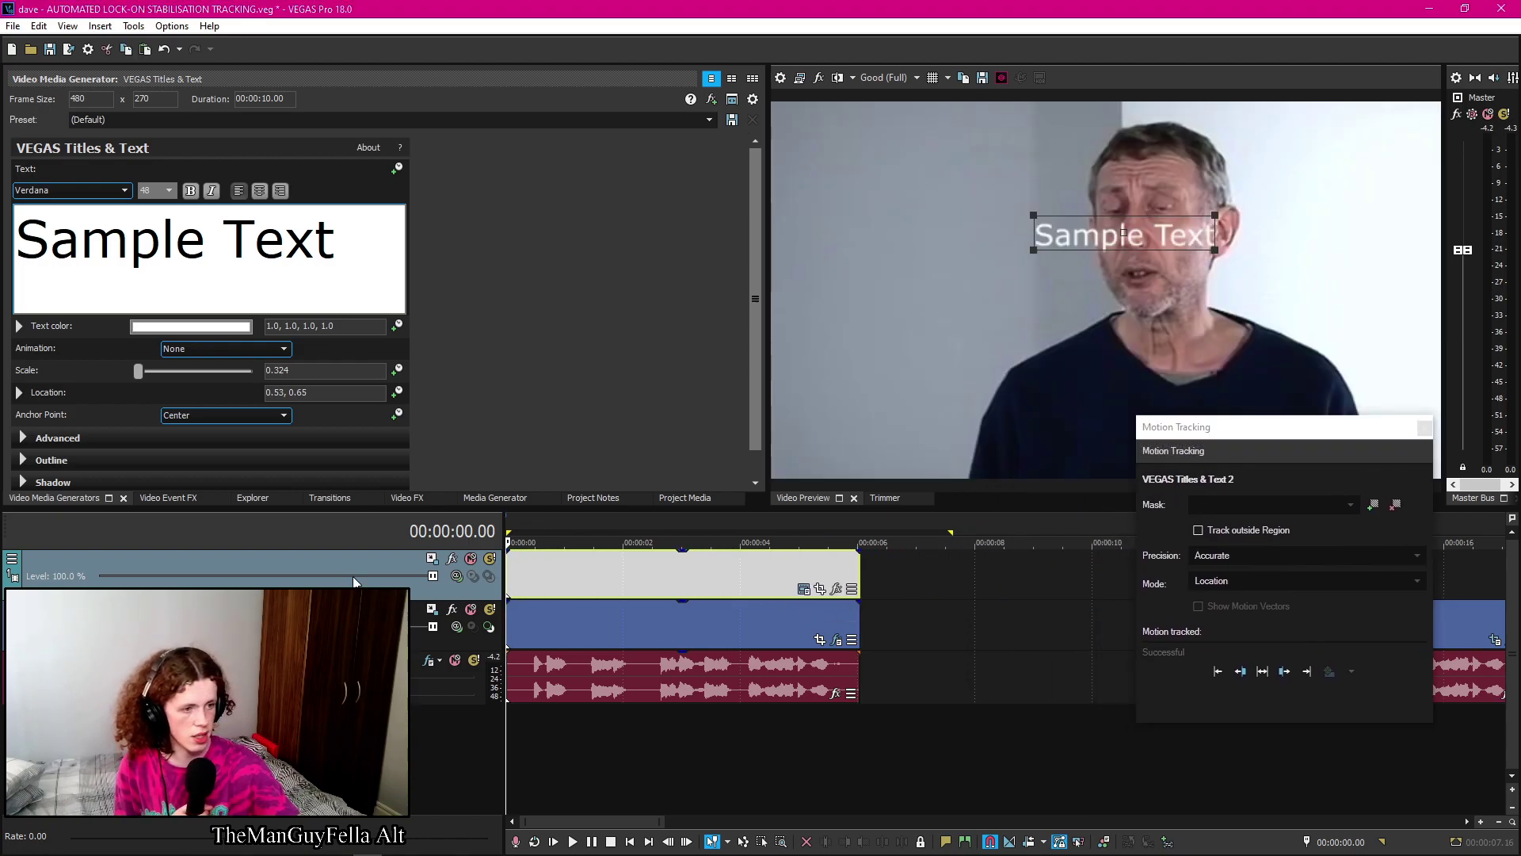
right_click(942, 592)
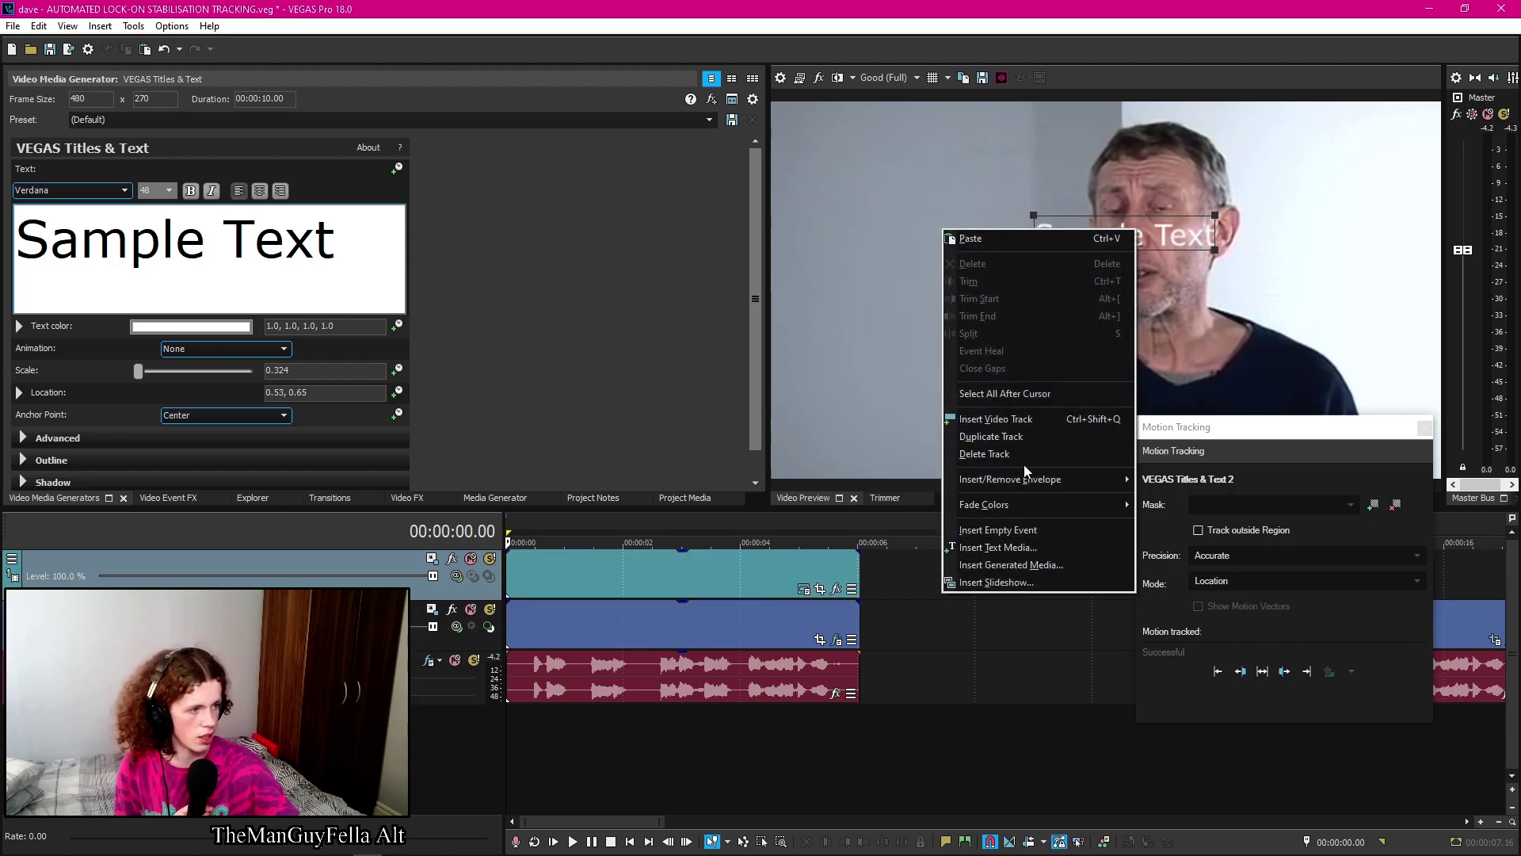
left_click(519, 580)
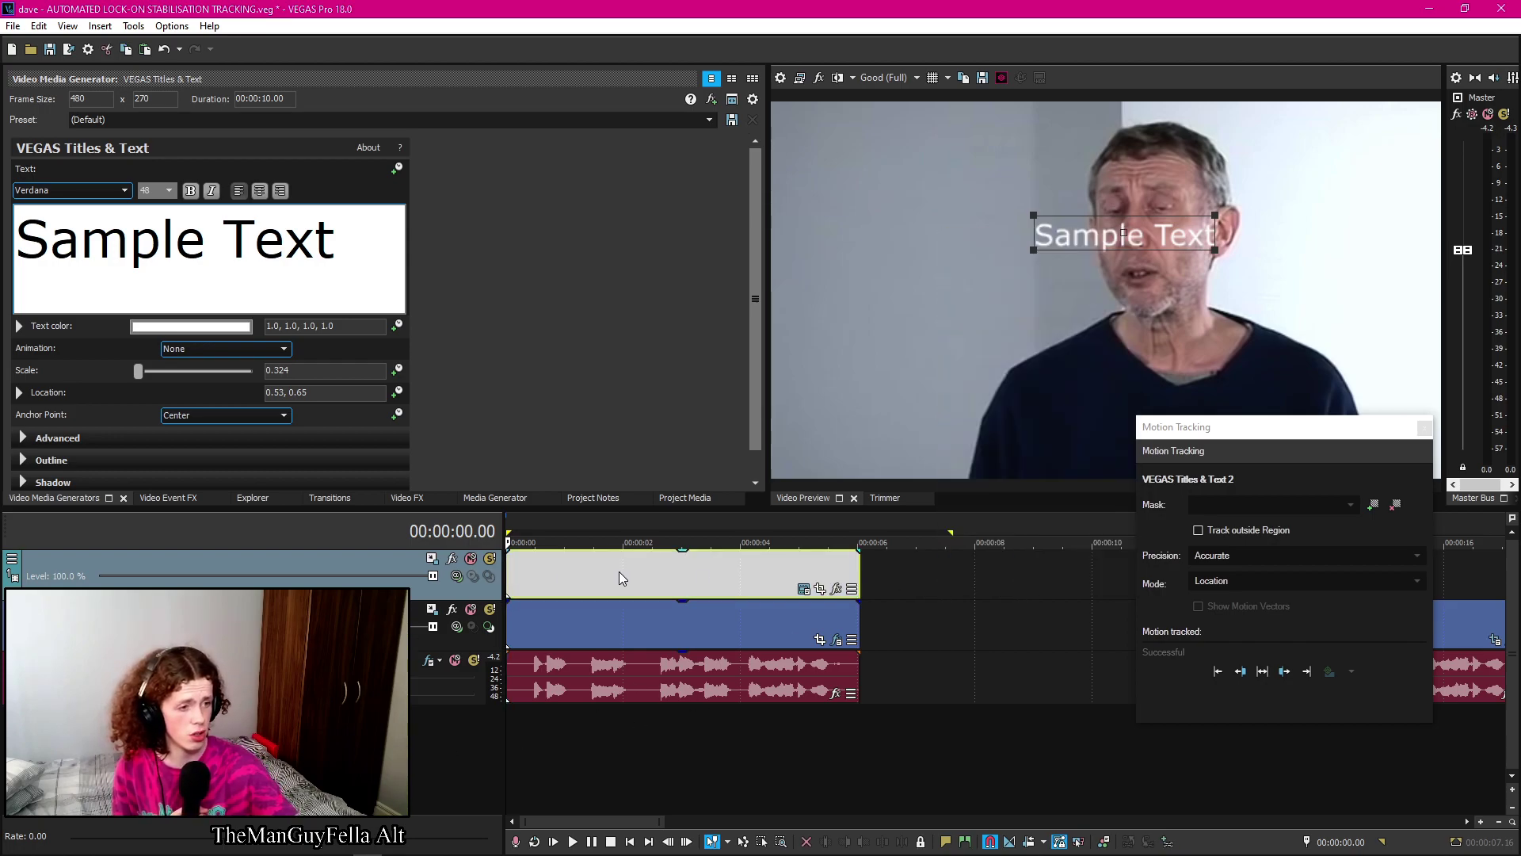
left_click_drag(1168, 426, 921, 491)
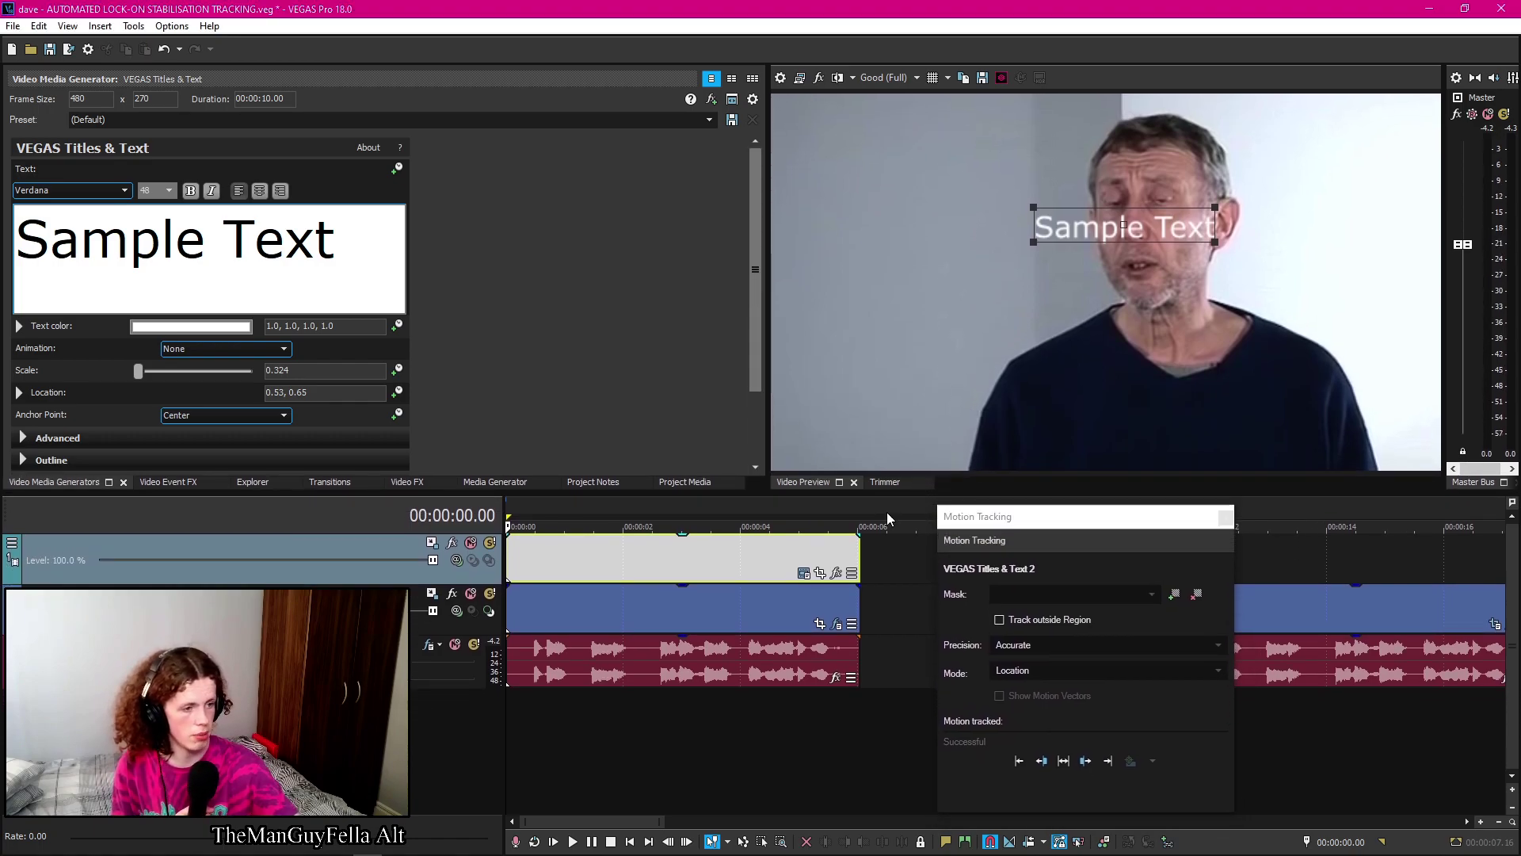
Add VEGAS Picture In Picture to the Sample Text title via Event FX and view its settings
left_click(836, 572)
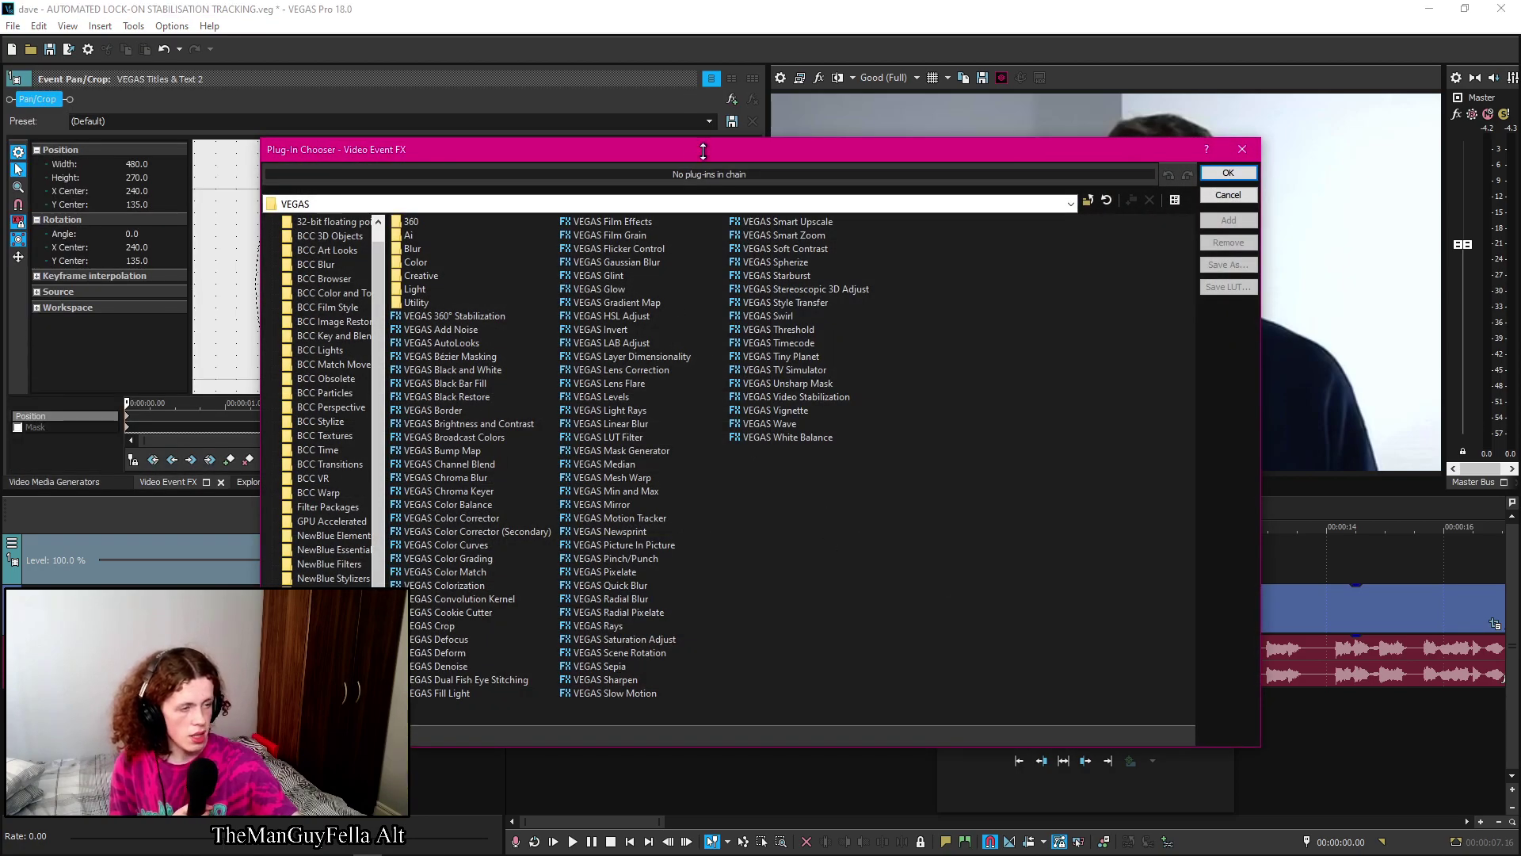
left_click_drag(697, 155, 697, 165)
double_click(598, 570)
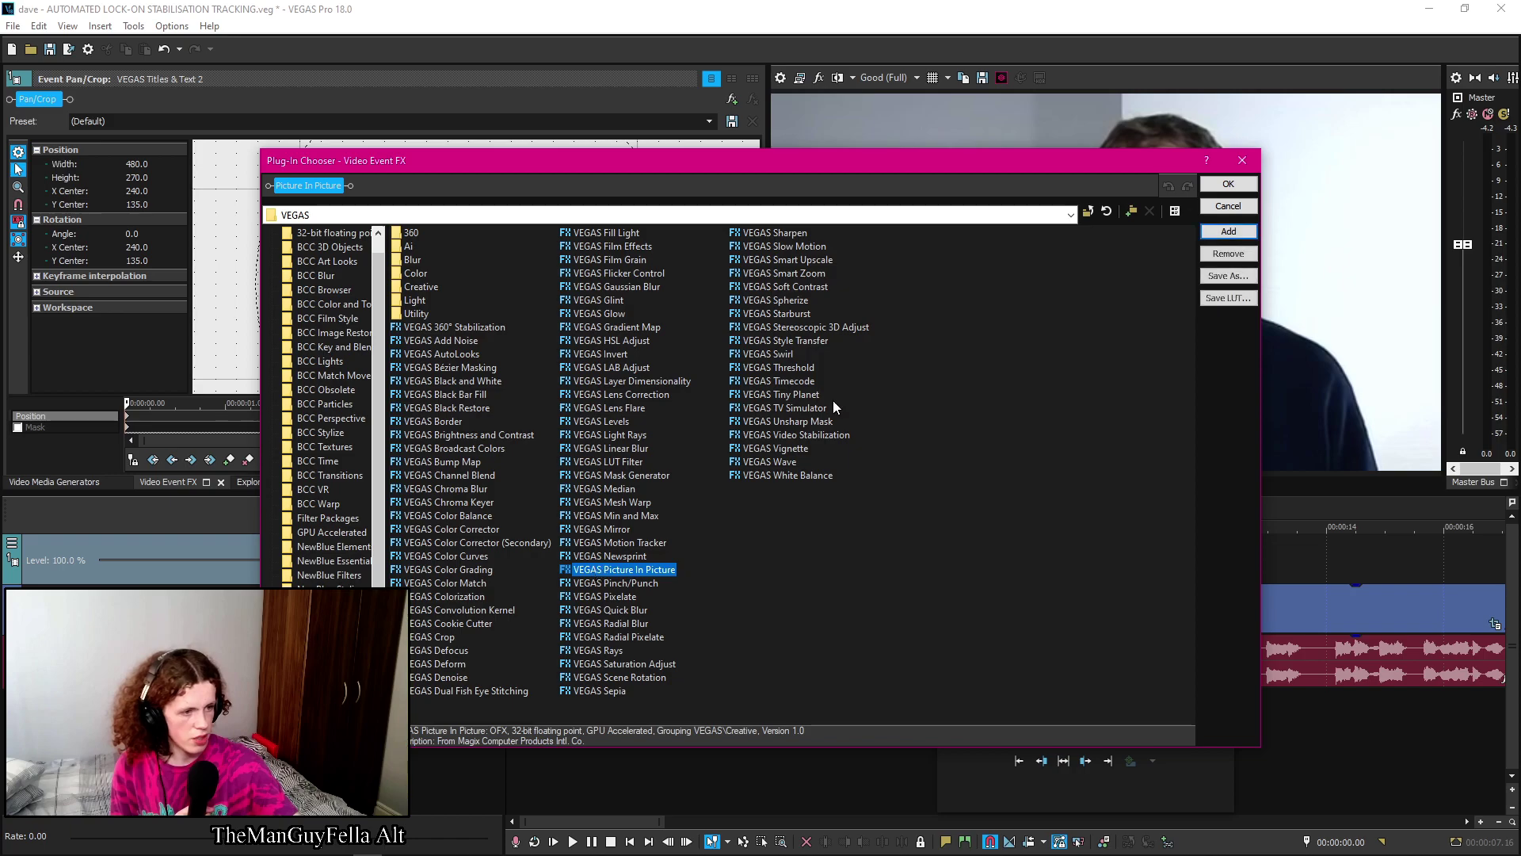
left_click(1215, 188)
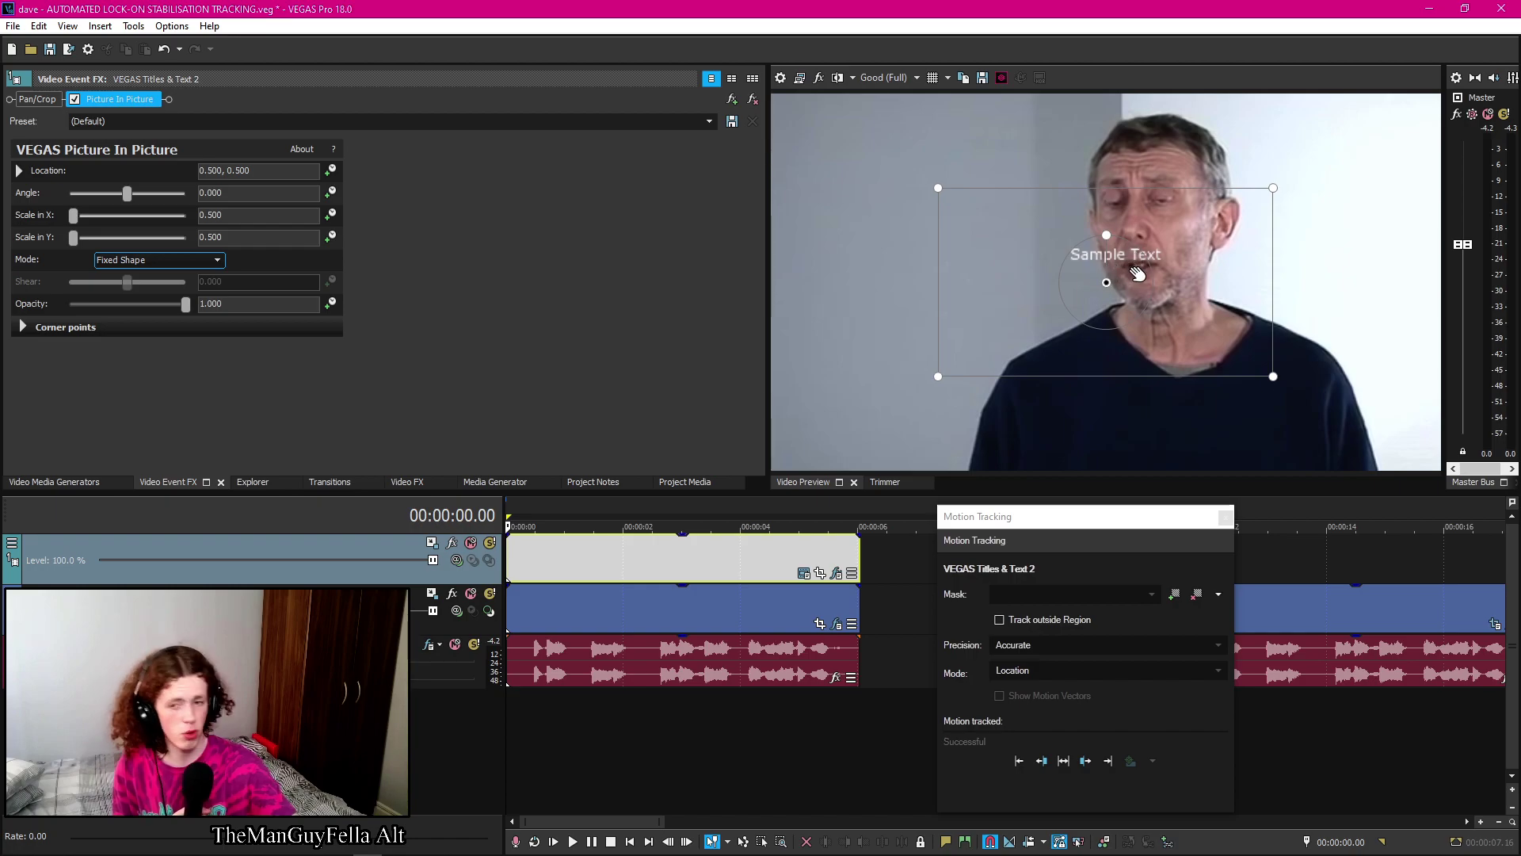
left_click(107, 109)
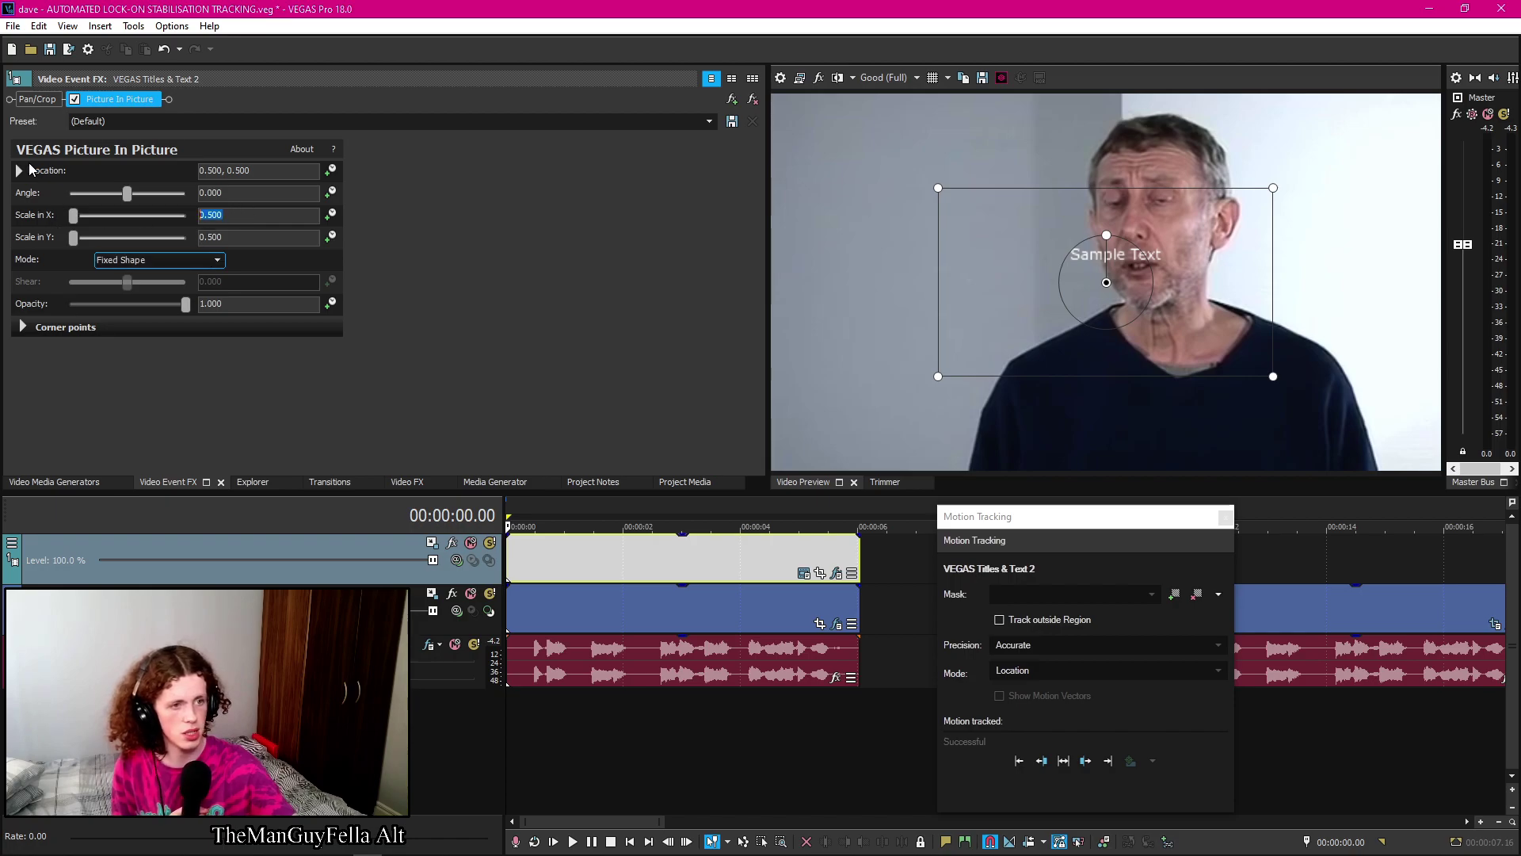
Set the title's Picture In Picture scale to 1.000 and select the video clip to load its Region 2 tracking
type("1")
key("Return")
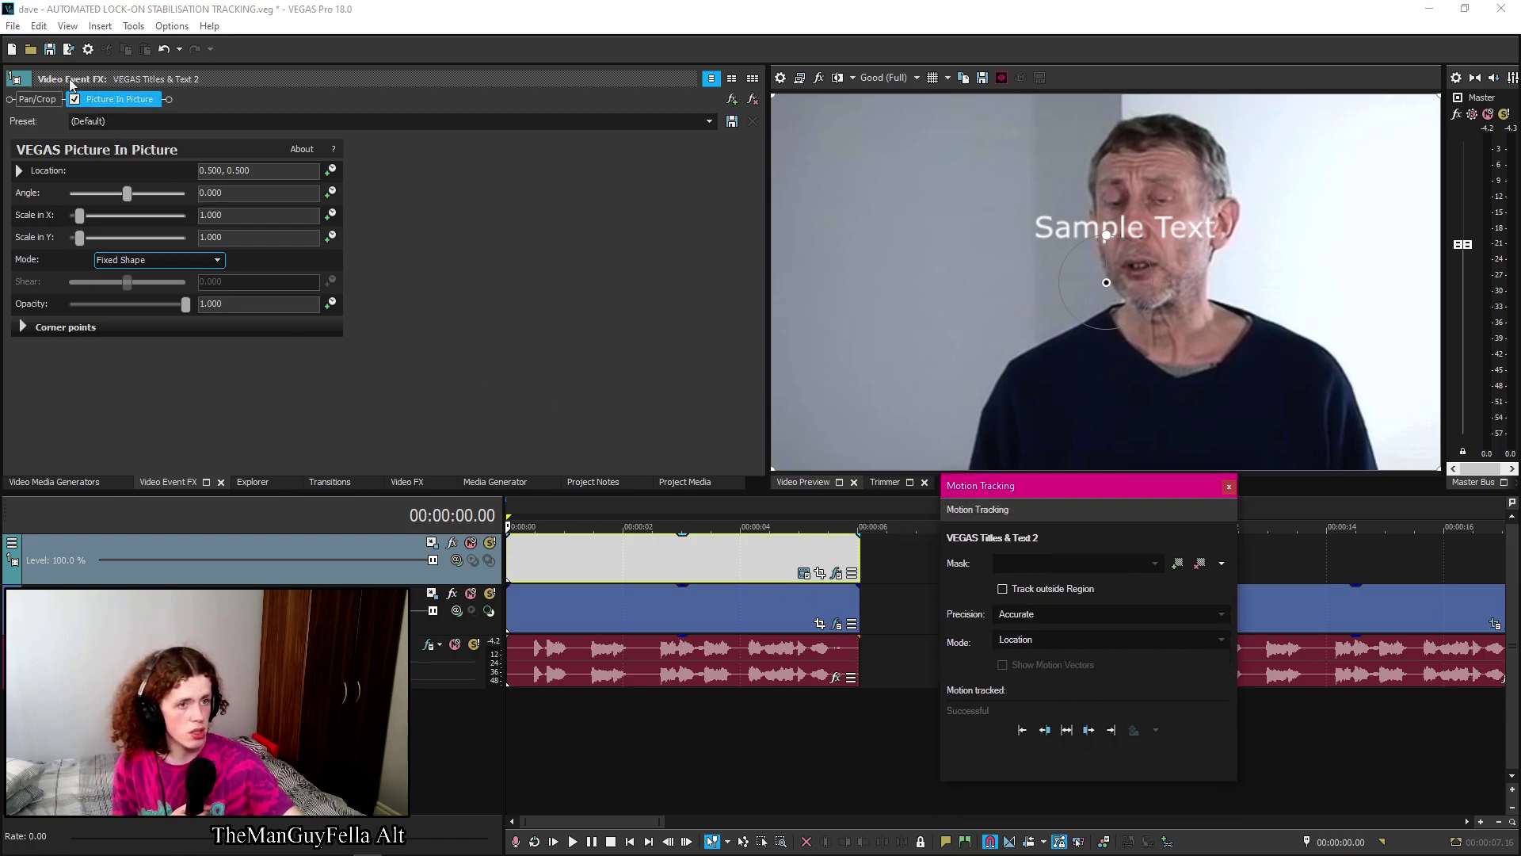
mouse_move(1019, 498)
left_mouse_down()
mouse_move(1006, 476)
mouse_move(996, 495)
left_mouse_up()
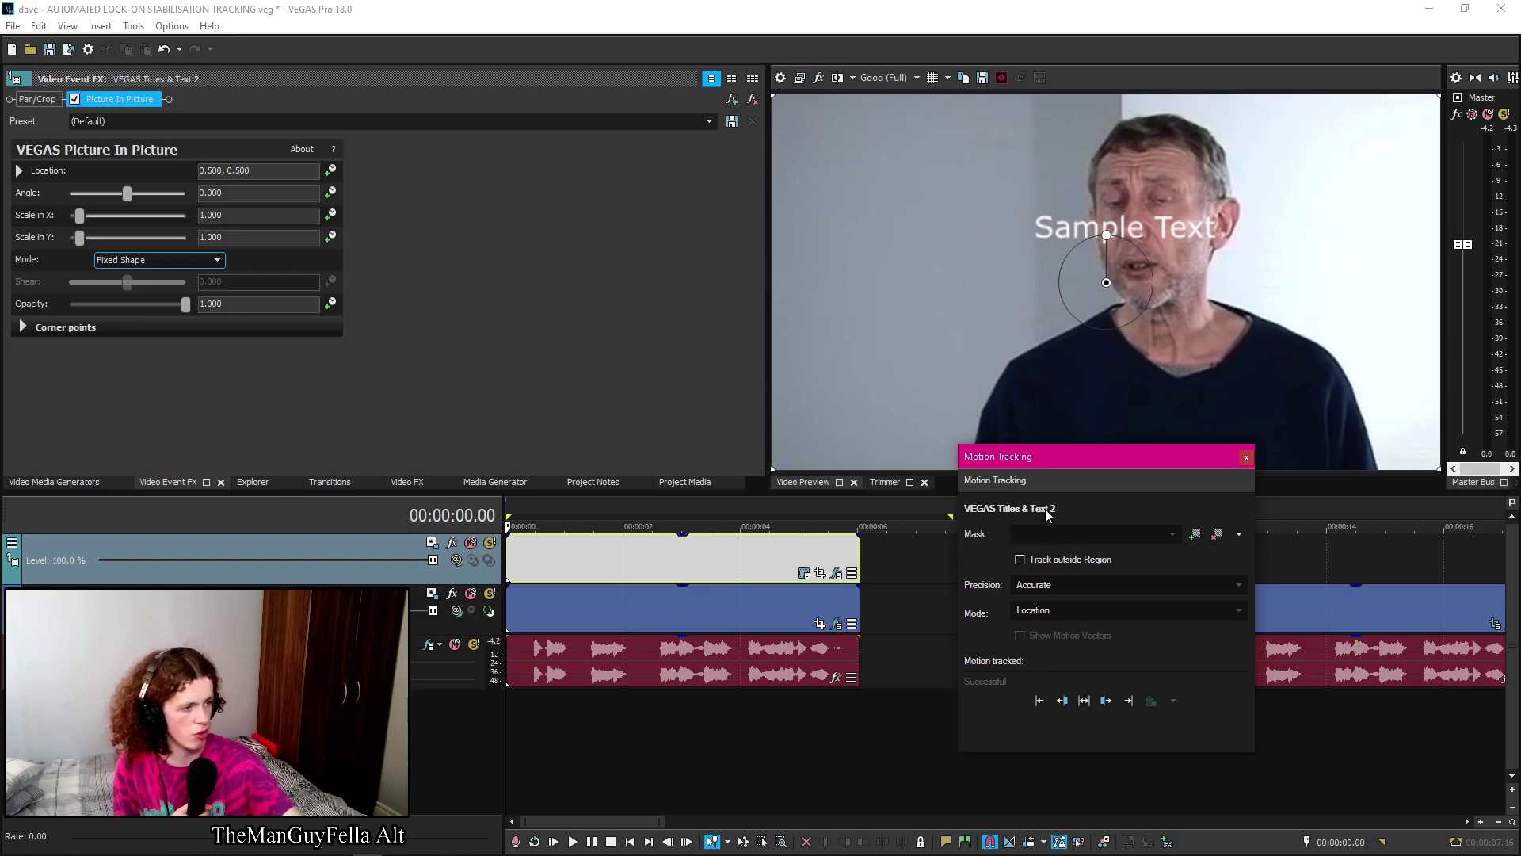
left_click_drag(1053, 460, 1035, 391)
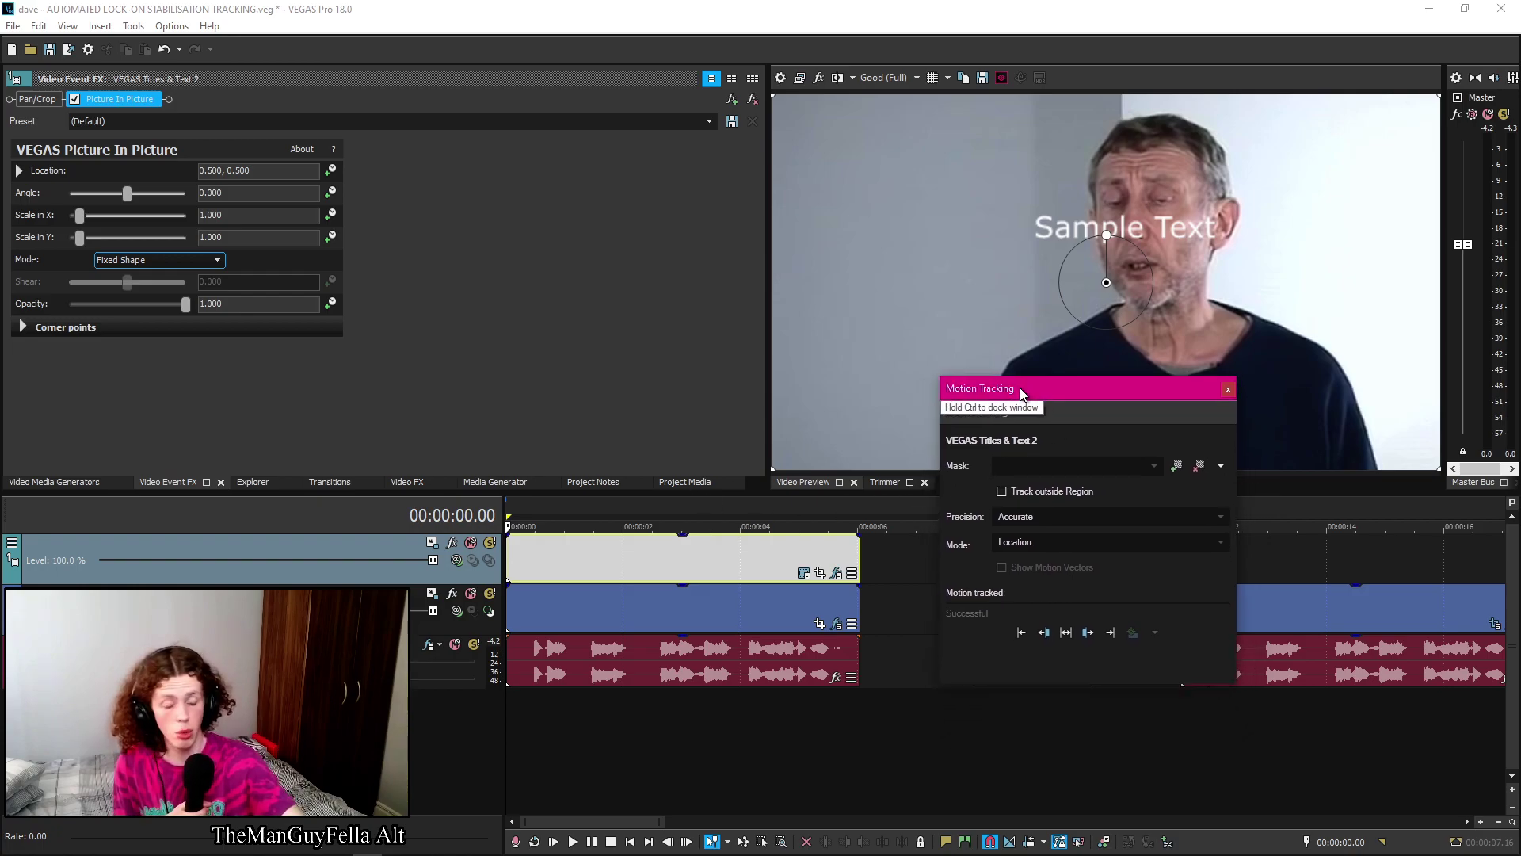
left_click(511, 607)
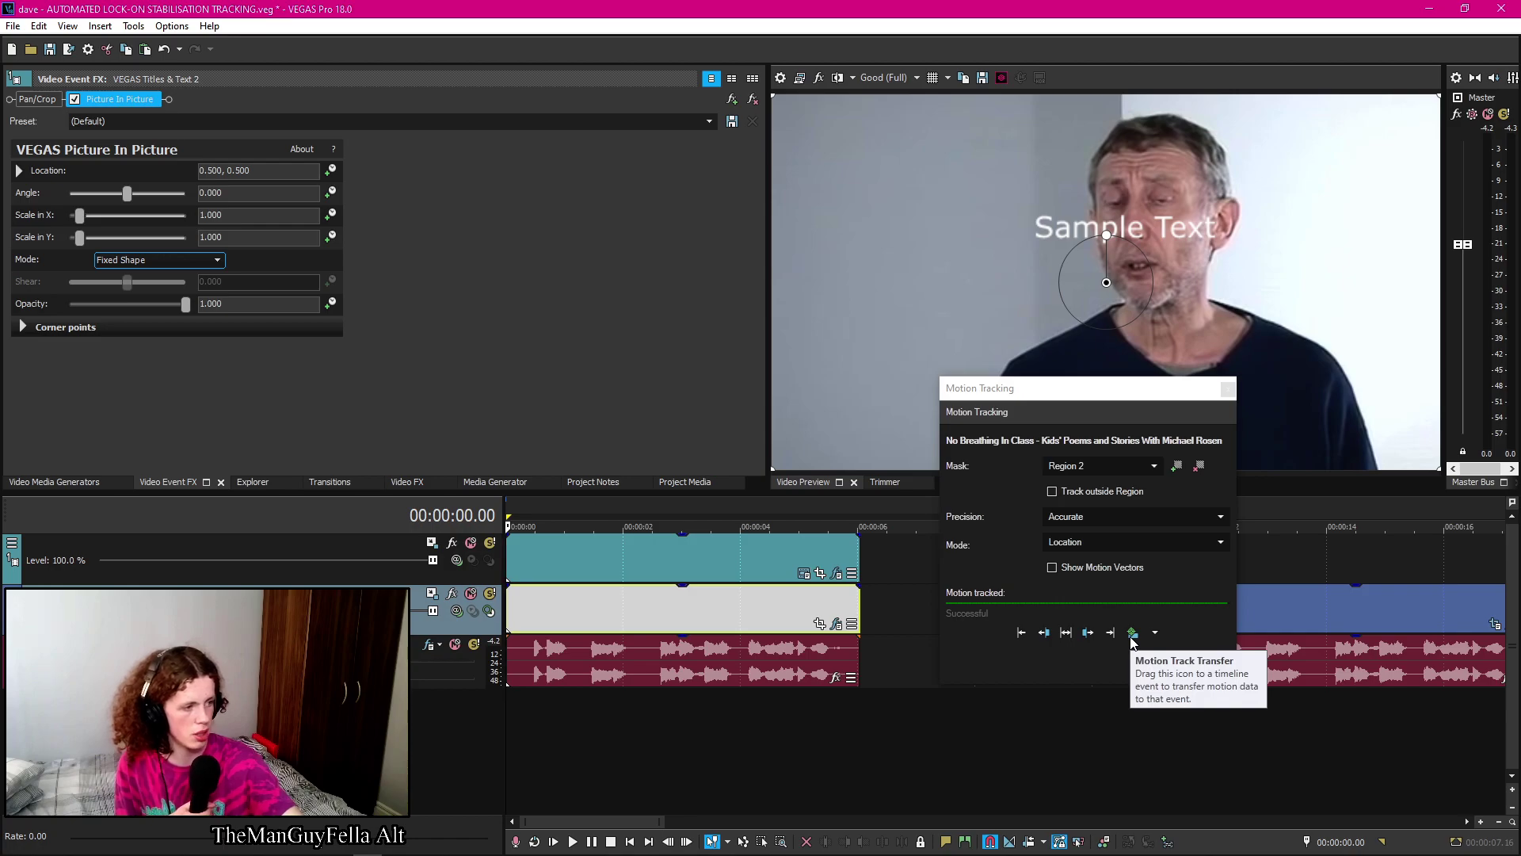
Transfer the Region 2 motion onto the title's Picture In Picture Location and play it back
left_click_drag(1132, 638, 1133, 636)
left_click_drag(1008, 625, 749, 557)
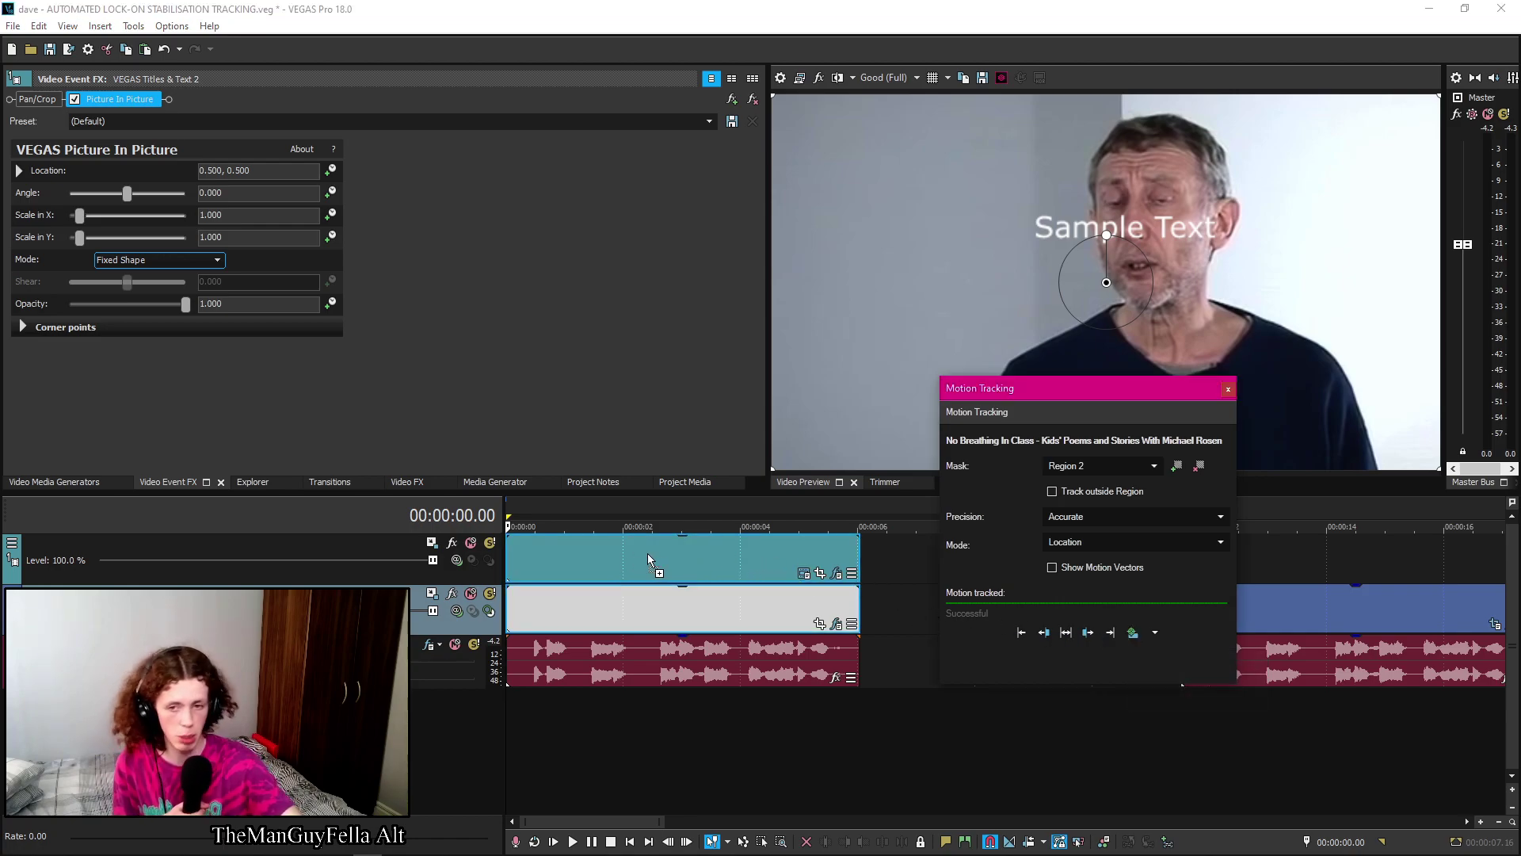
left_click_drag(648, 553, 648, 553)
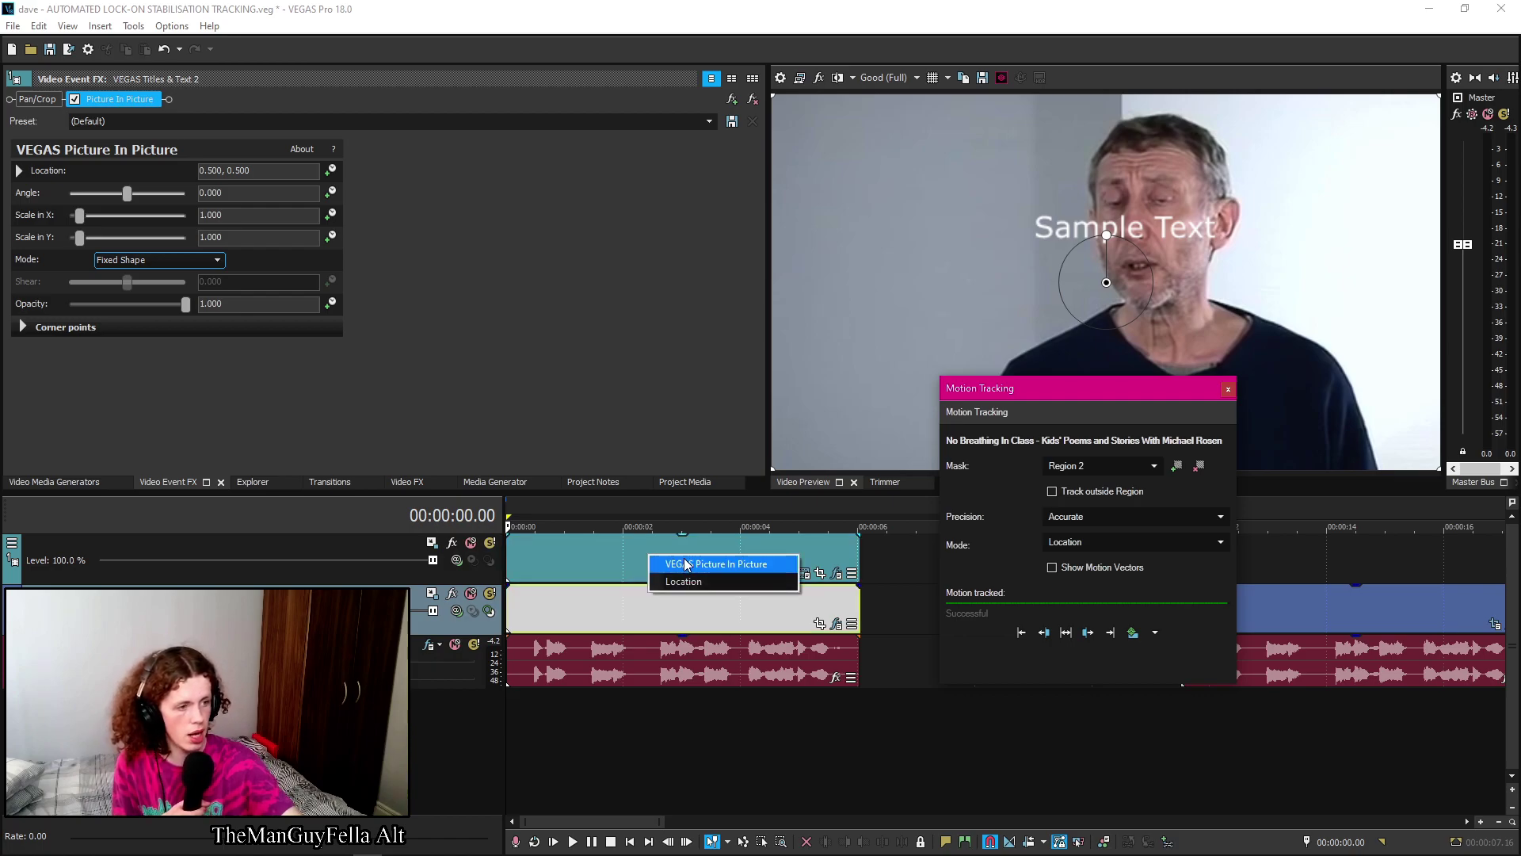
left_click(686, 564)
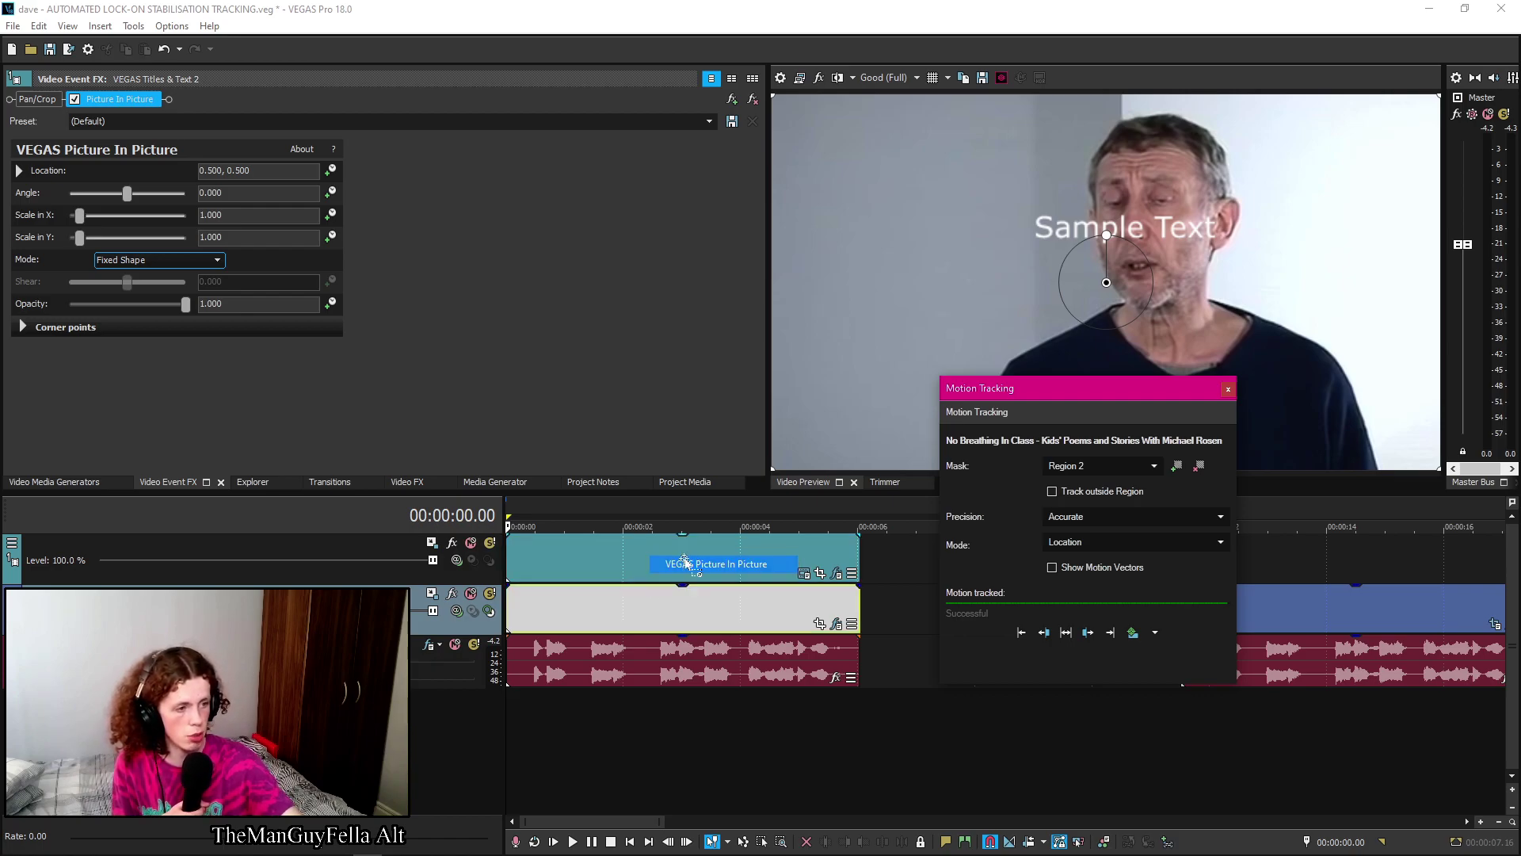
left_click(511, 559)
key("space")
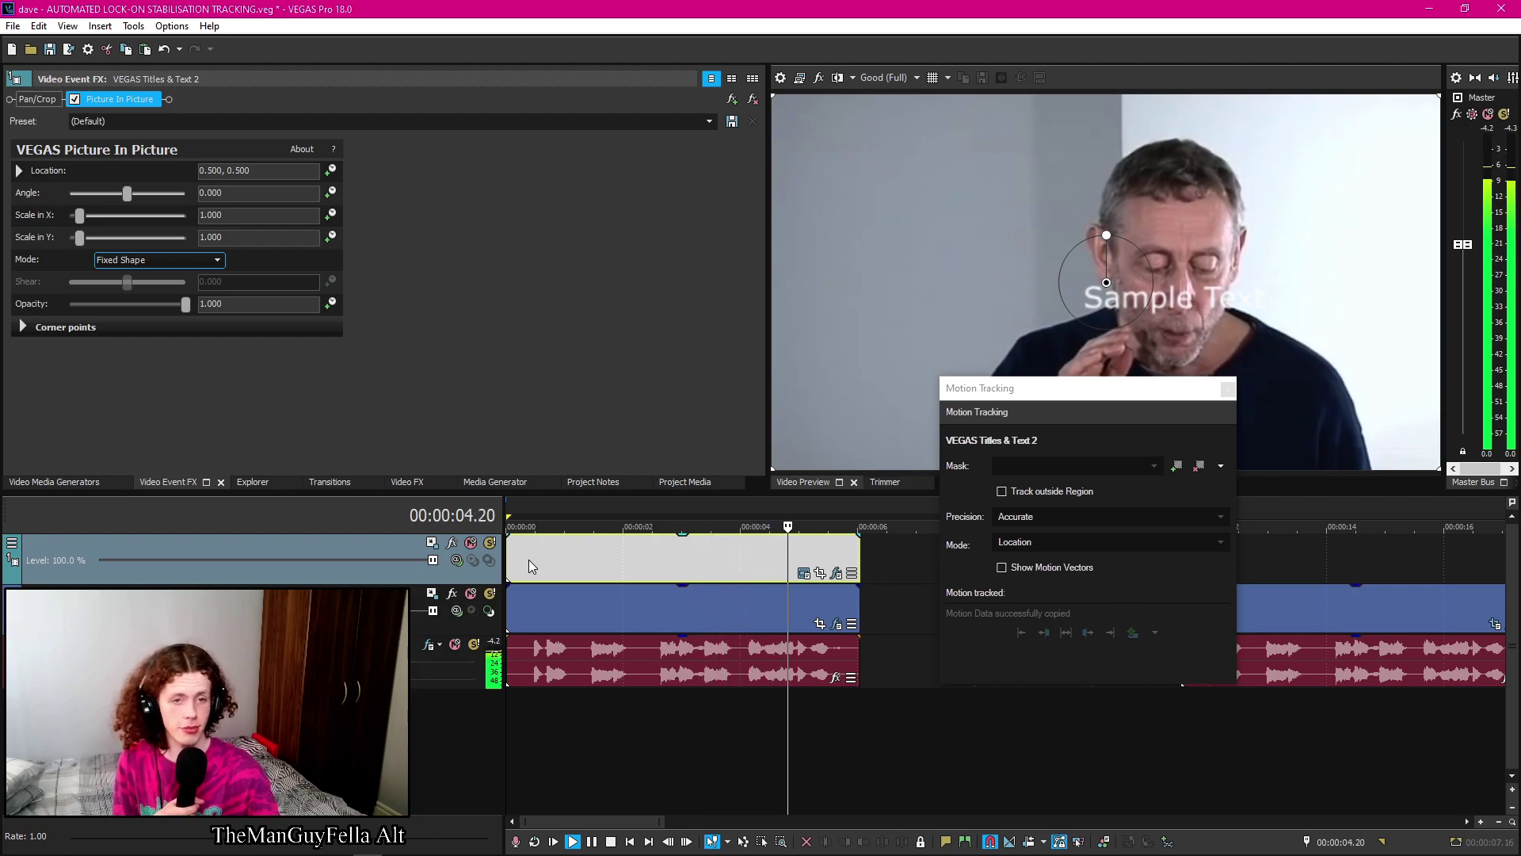
Stop and replay the preview to review the tracked Sample Text
key("space")
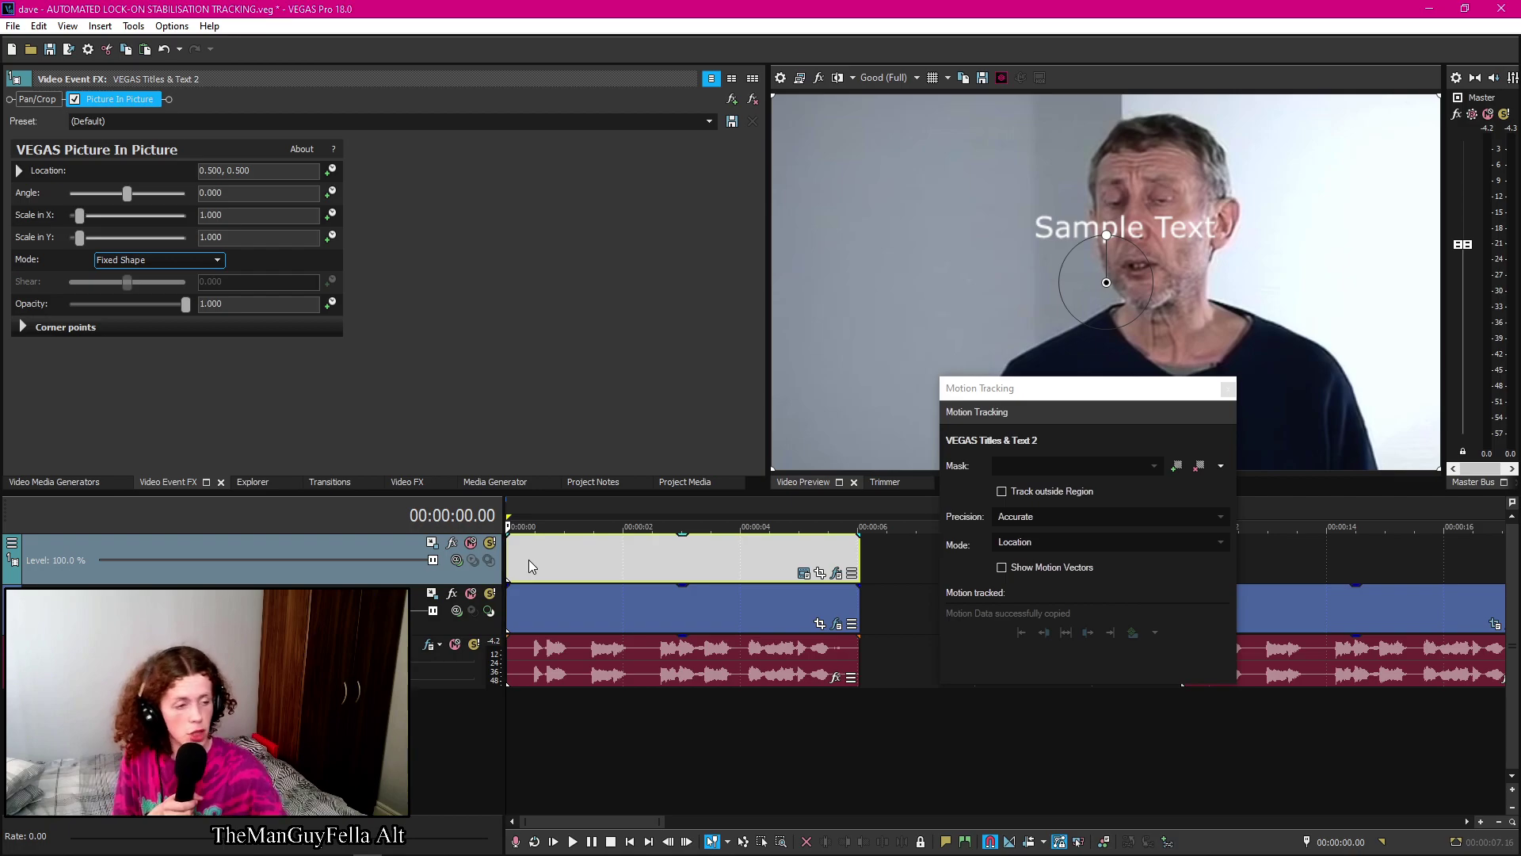
key("space")
key("space")
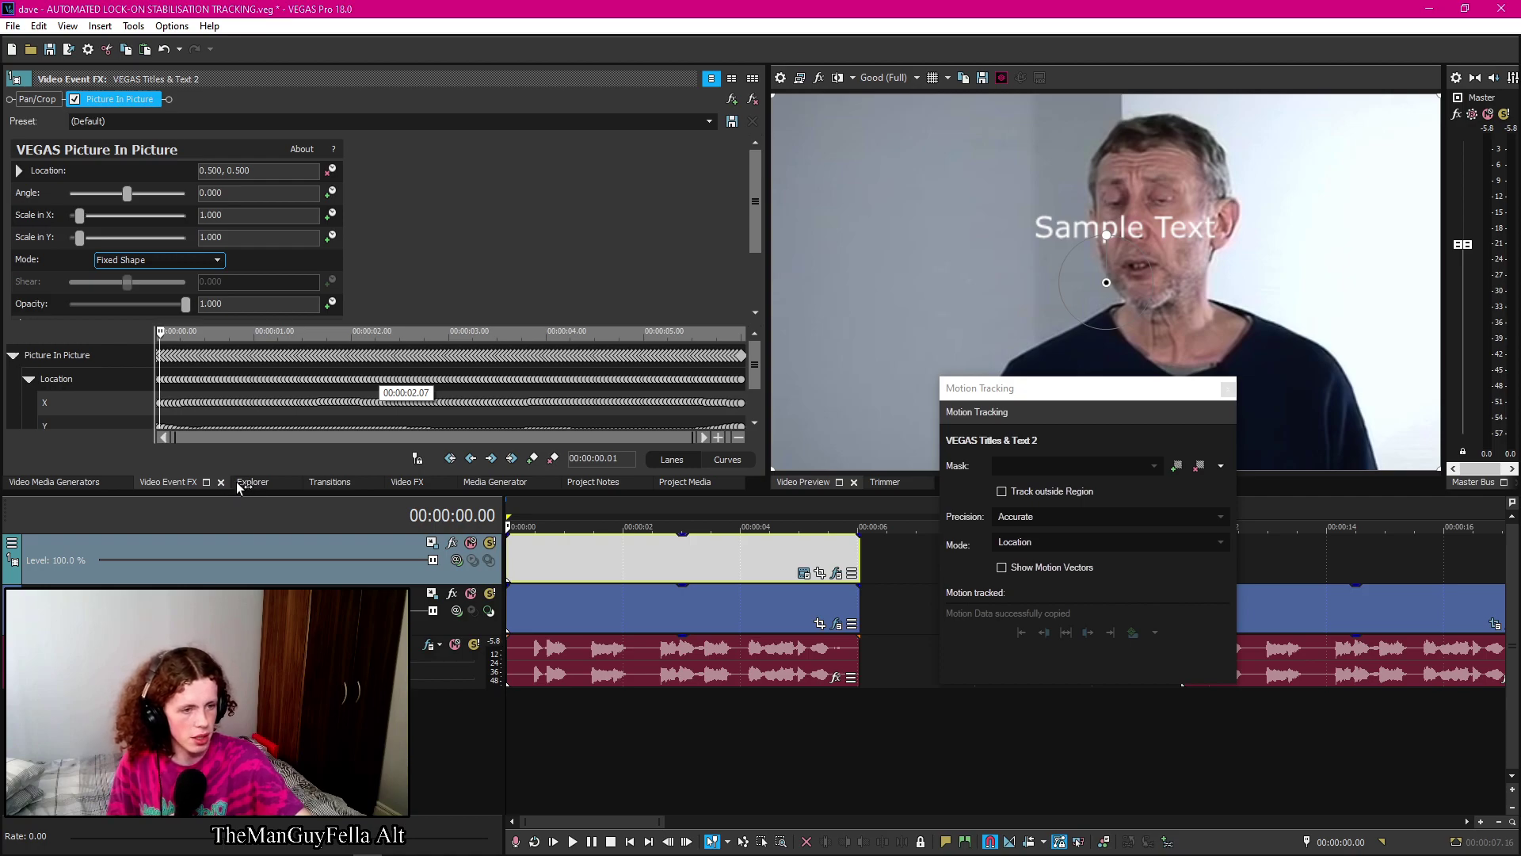
Undo the last five actions from Undo history and delete the Sample Text title event
left_click(181, 49)
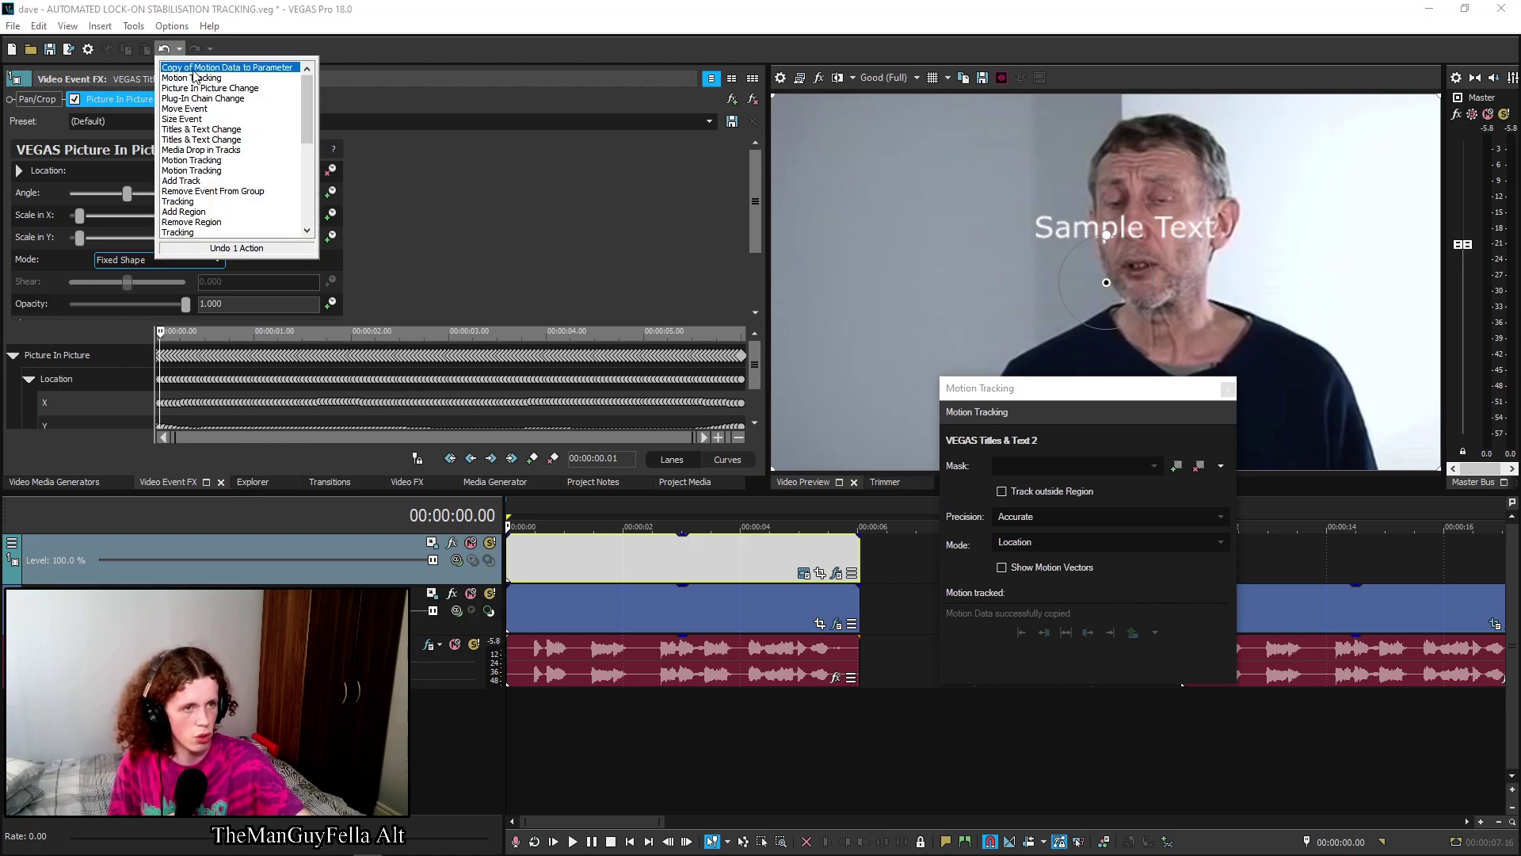
left_click(229, 115)
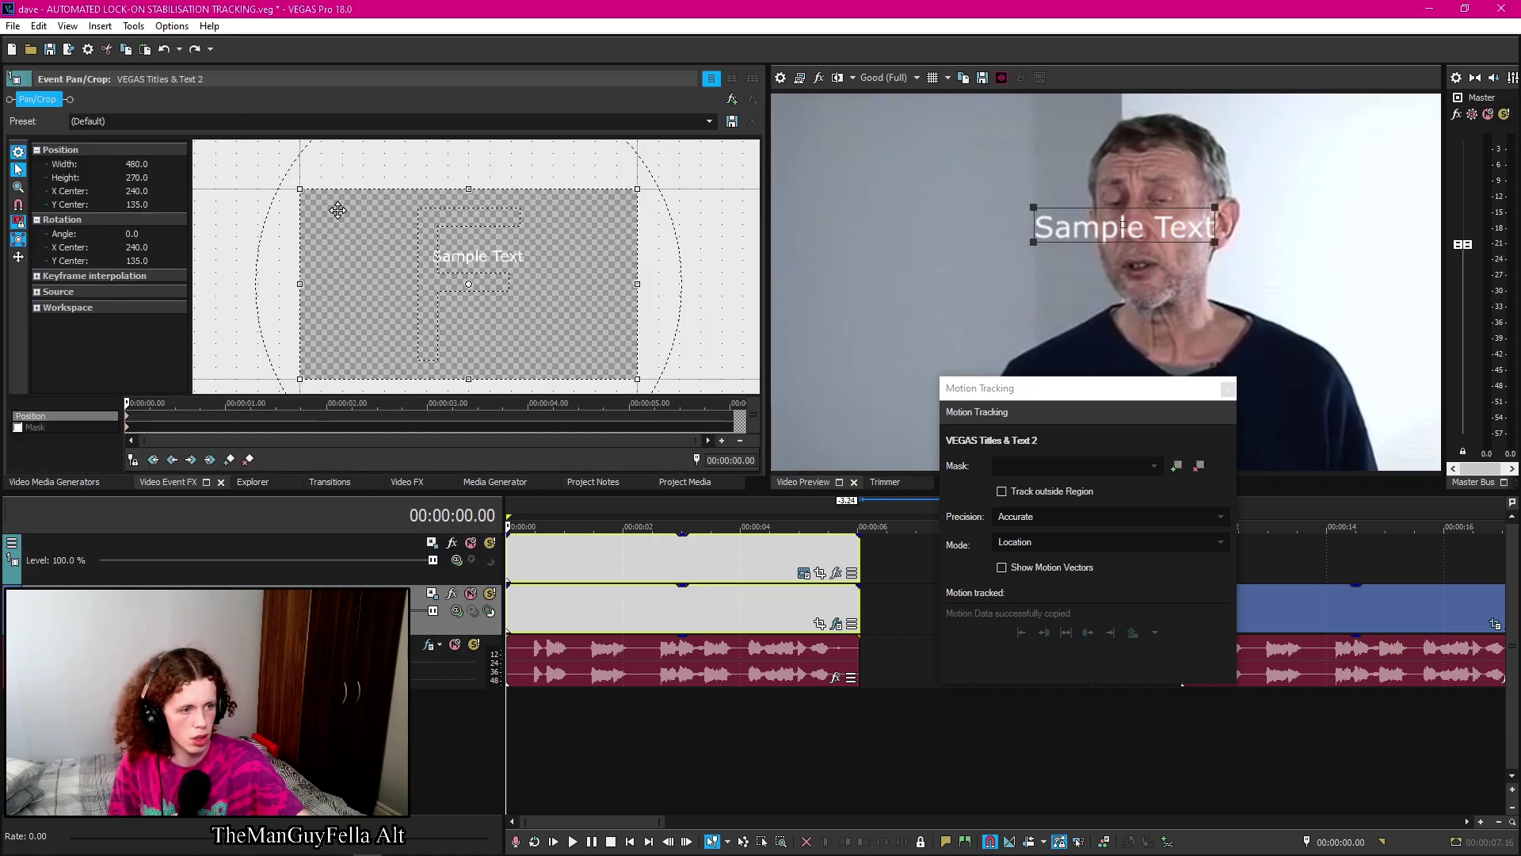
left_click(520, 565)
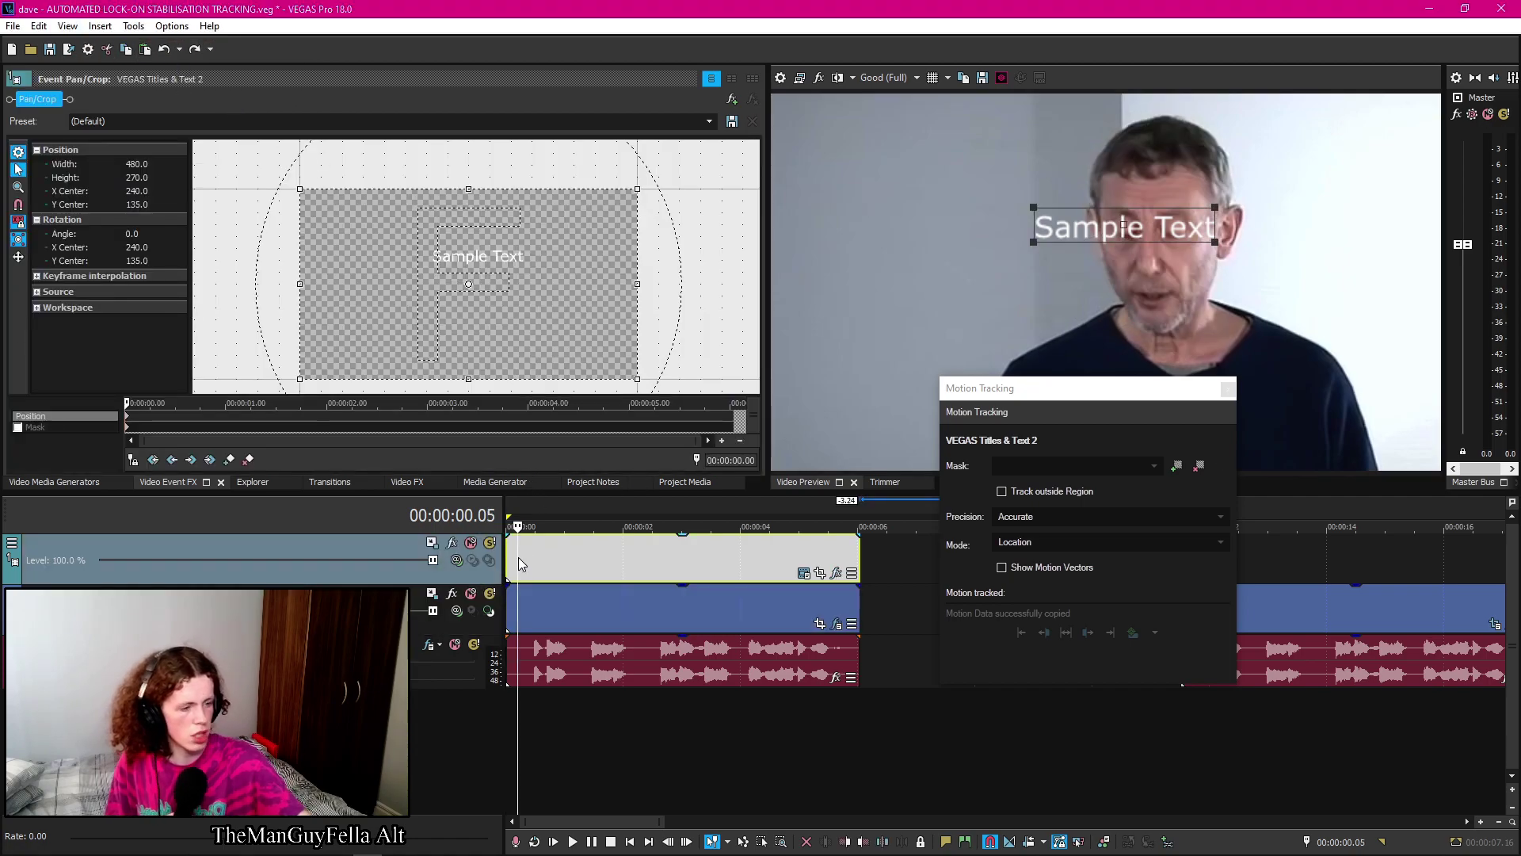
key("Delete")
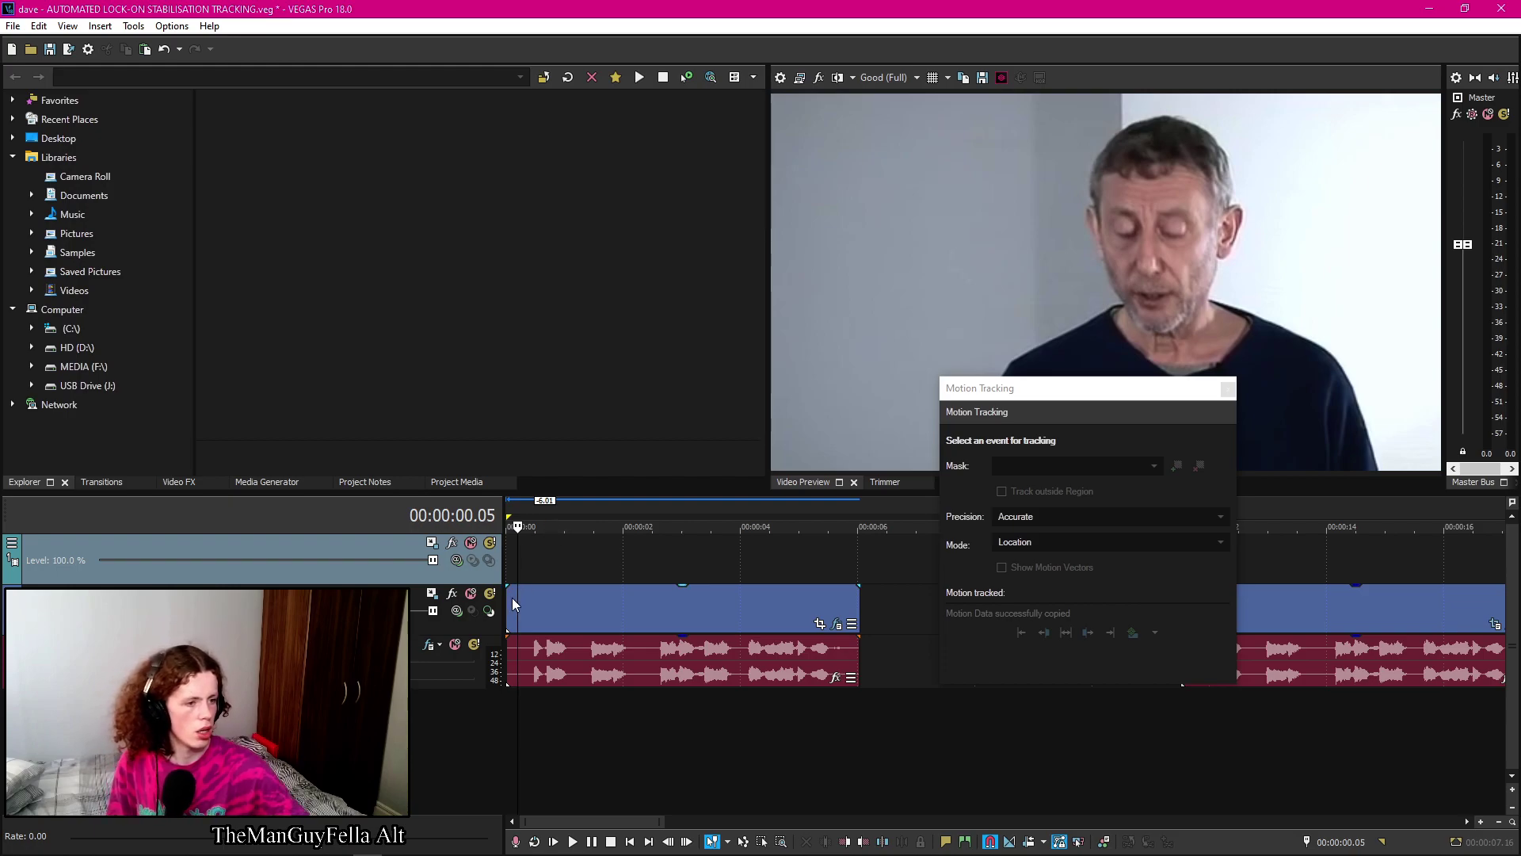
Add VEGAS Picture In Picture to the video clip's Event FX chain
left_click(512, 604)
left_click_drag(518, 564, 676, 562)
key("Home")
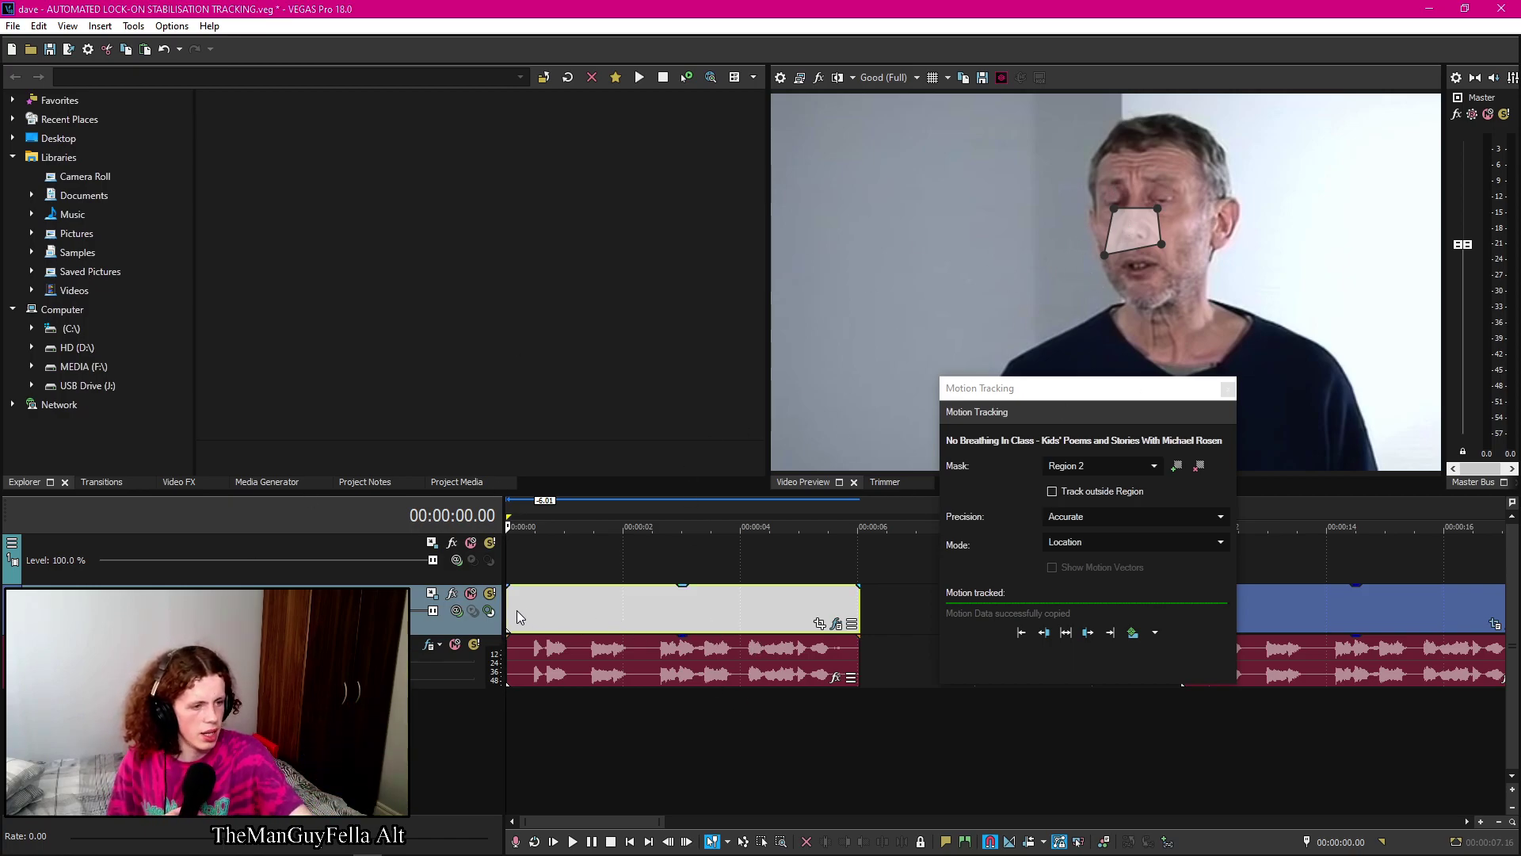
left_click(836, 625)
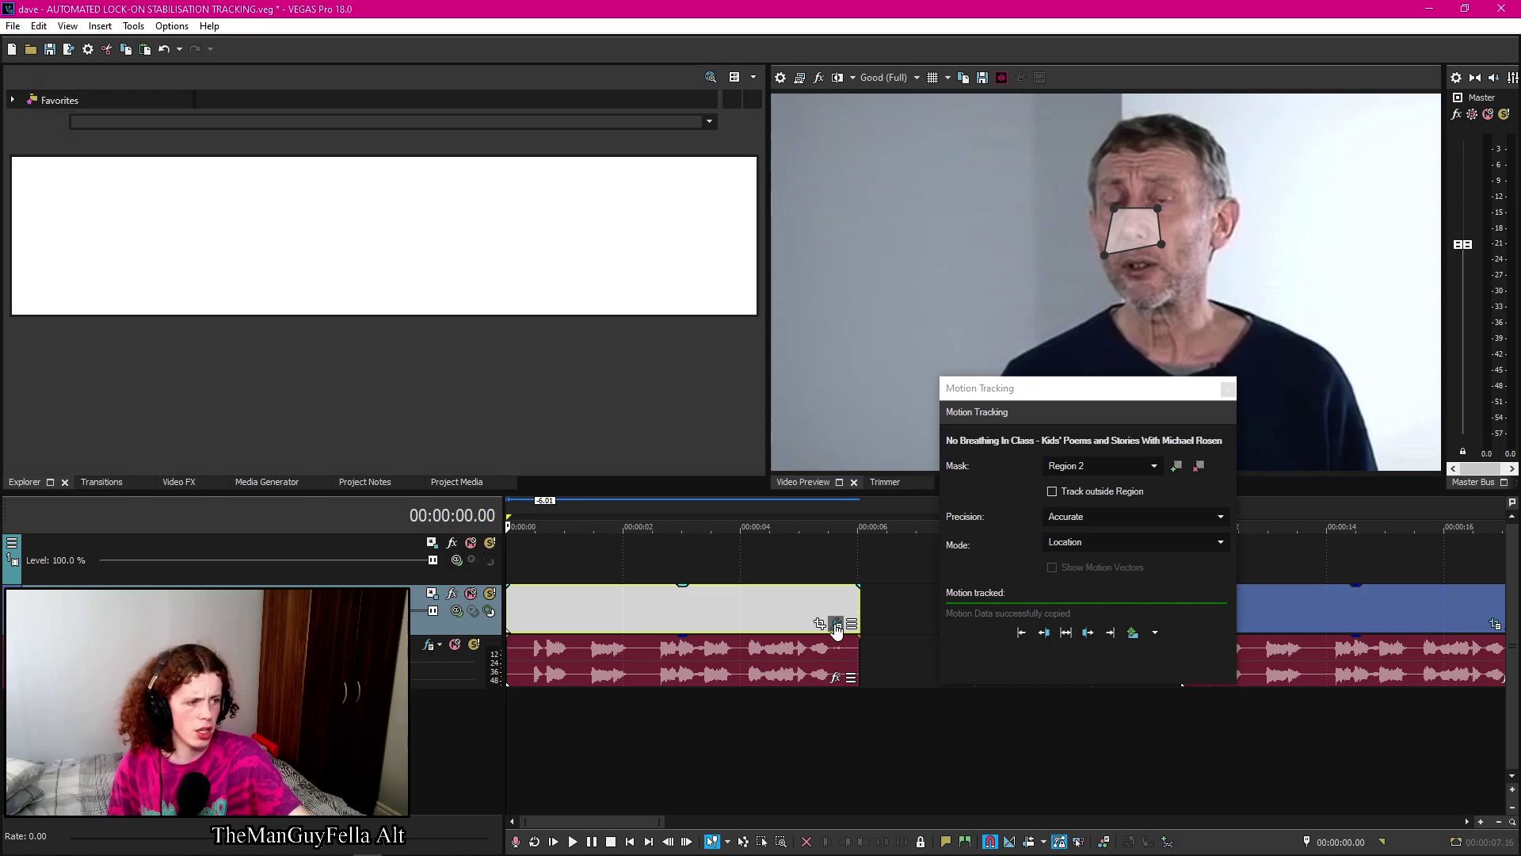
left_click(732, 99)
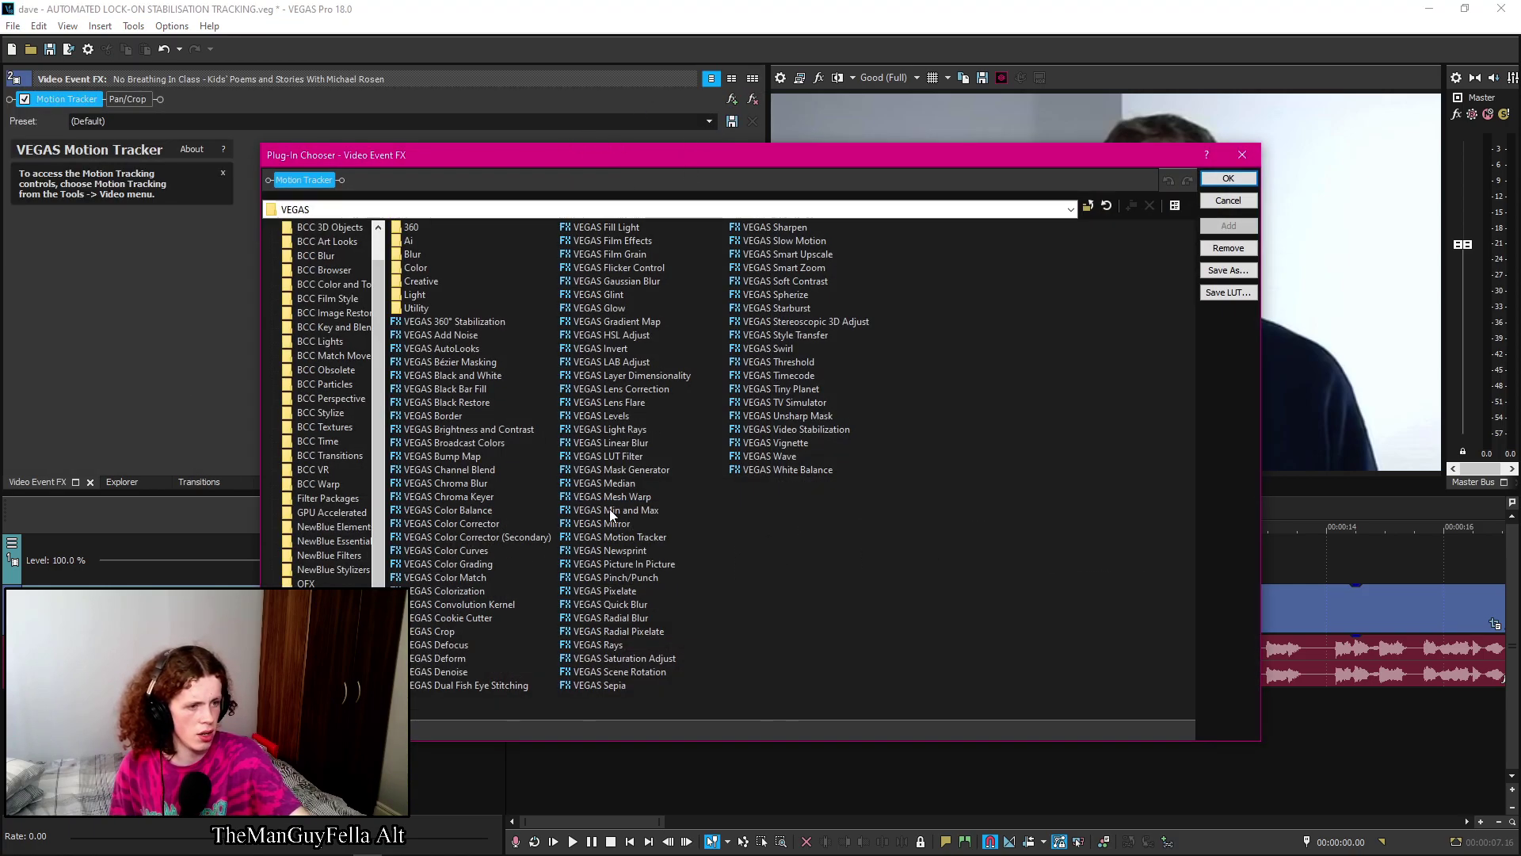
double_click(648, 566)
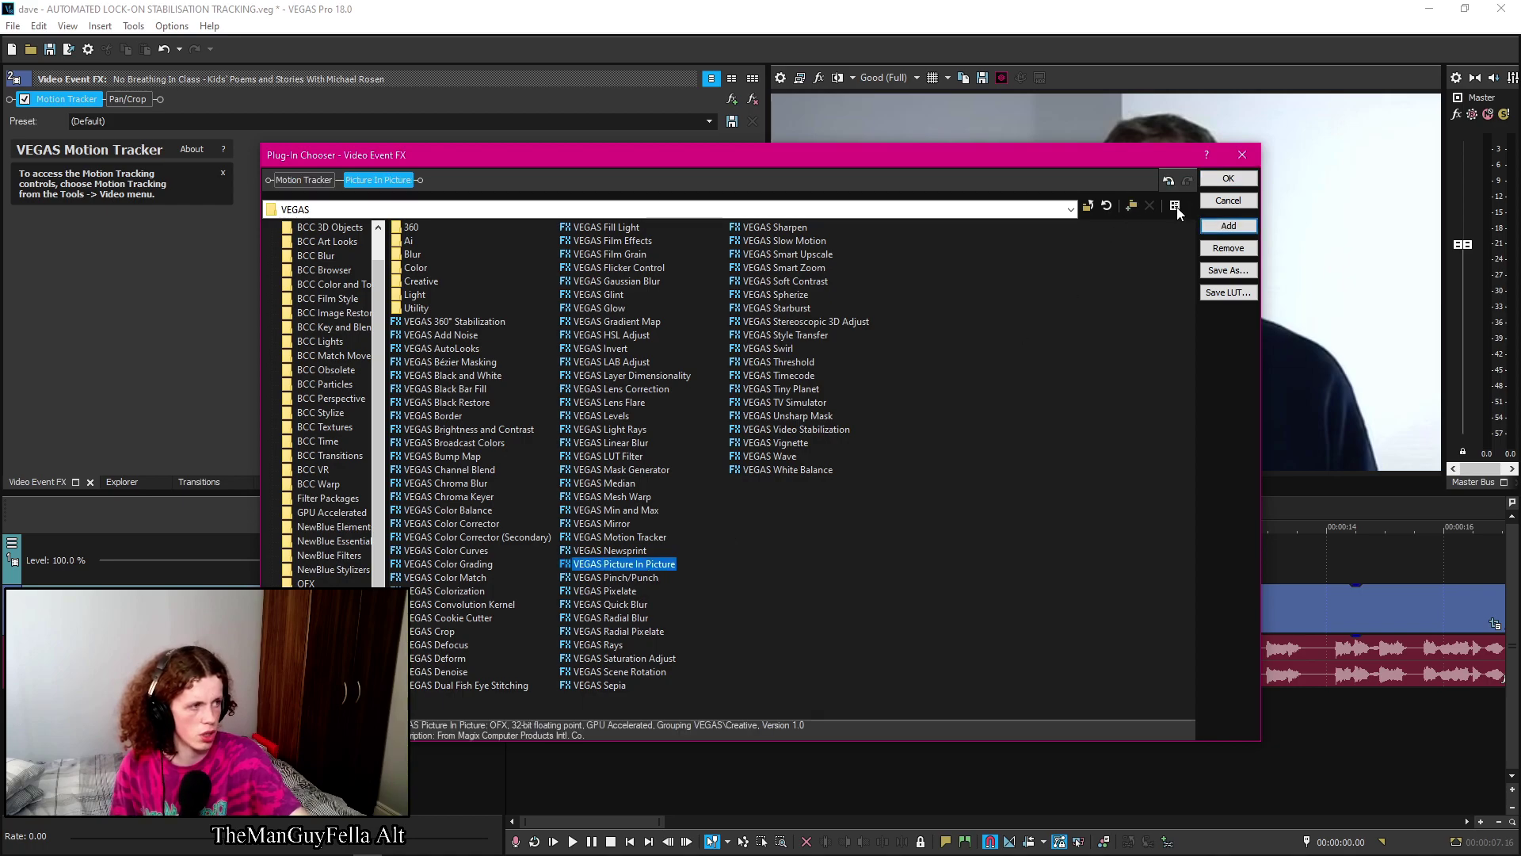
left_click(1229, 178)
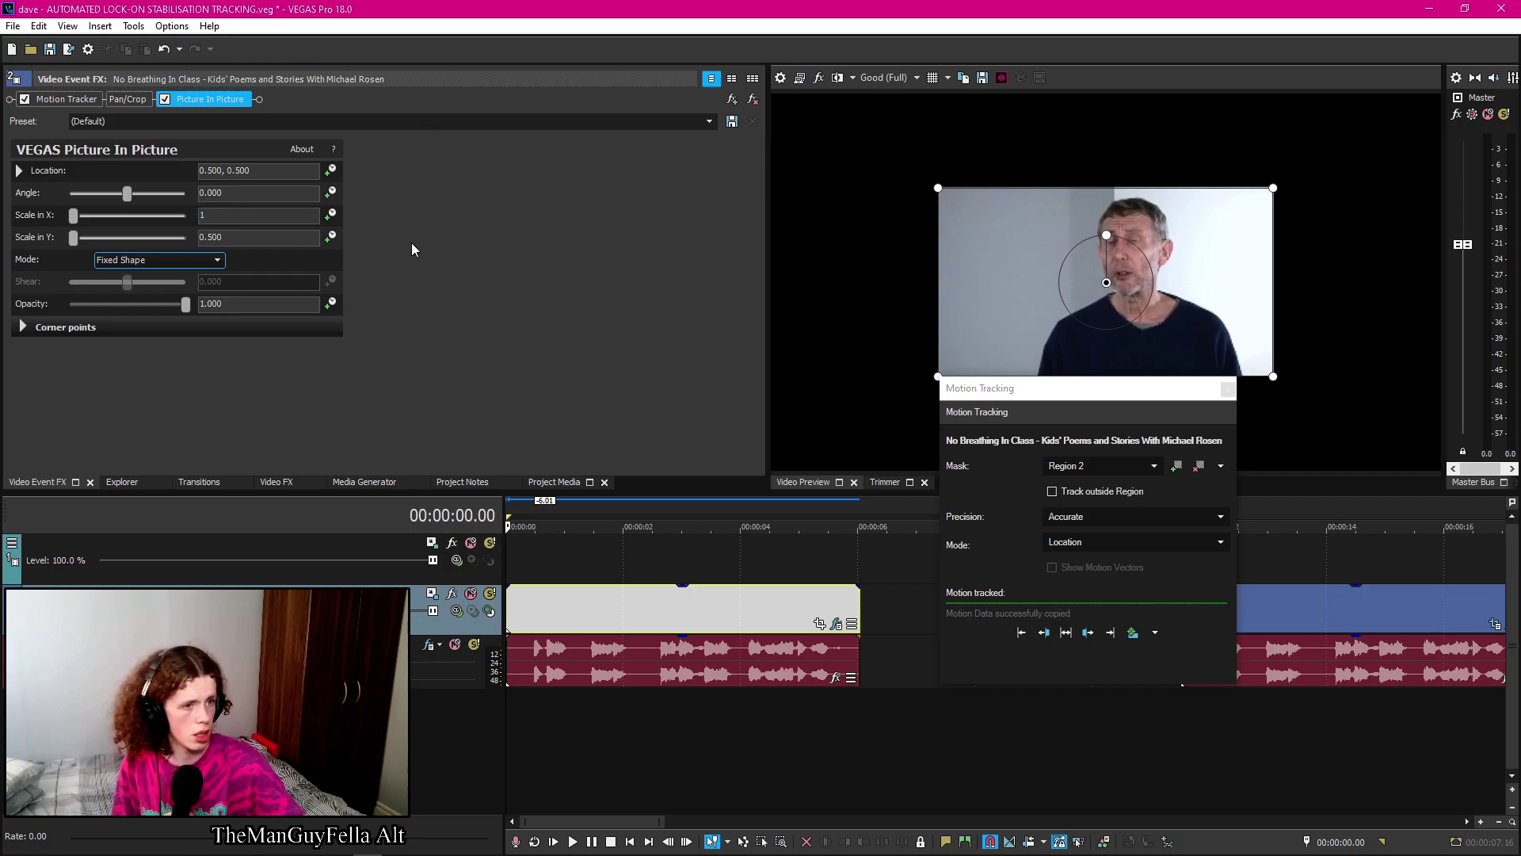
Commit Picture In Picture scale 1.000, then paste the nose tracking onto the clip as Picture In Picture
key("Return")
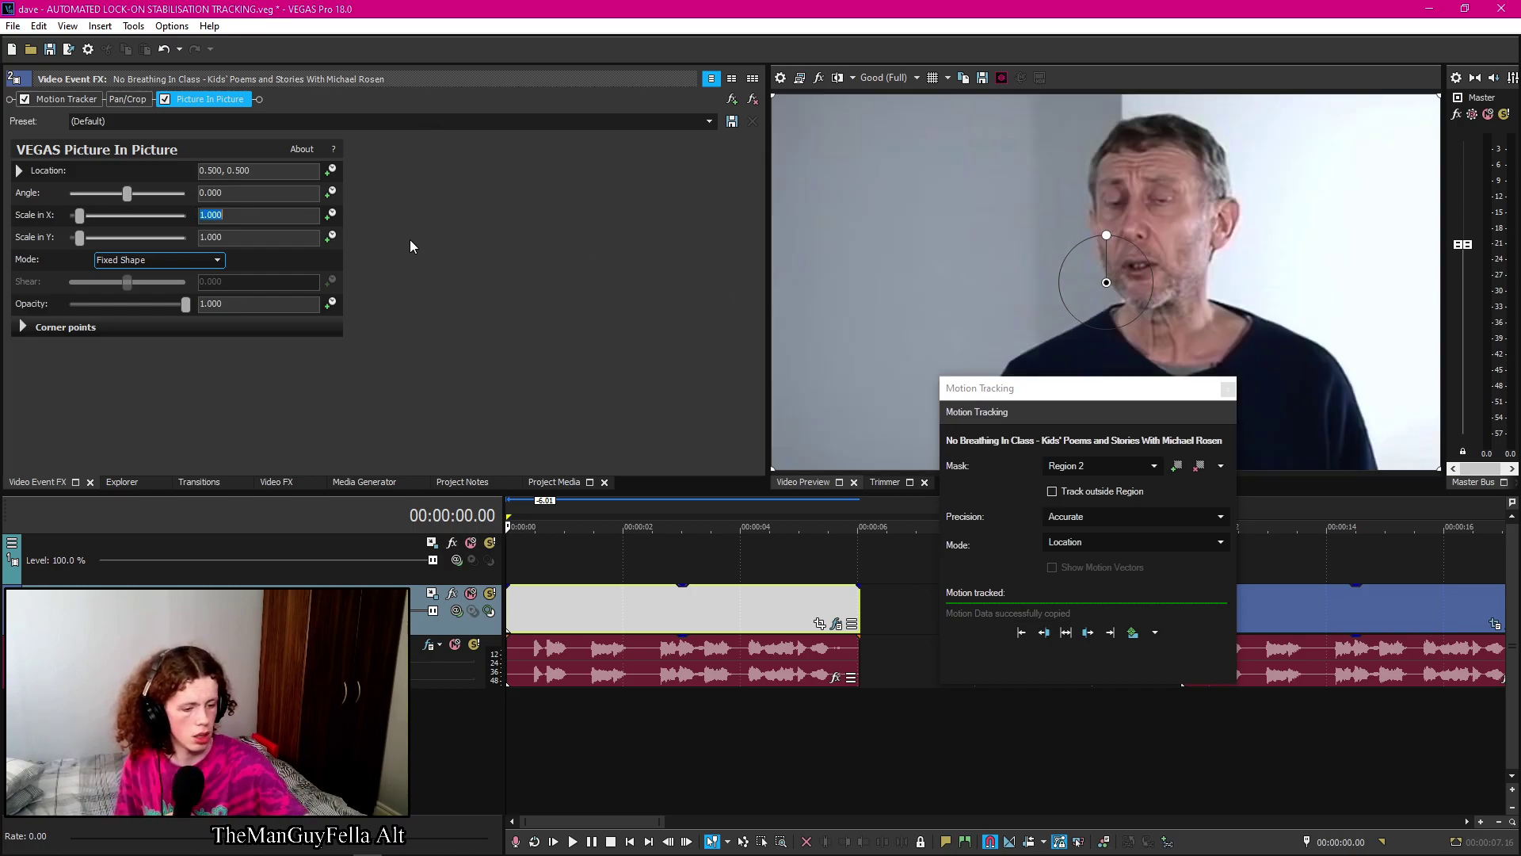
left_click(1133, 632)
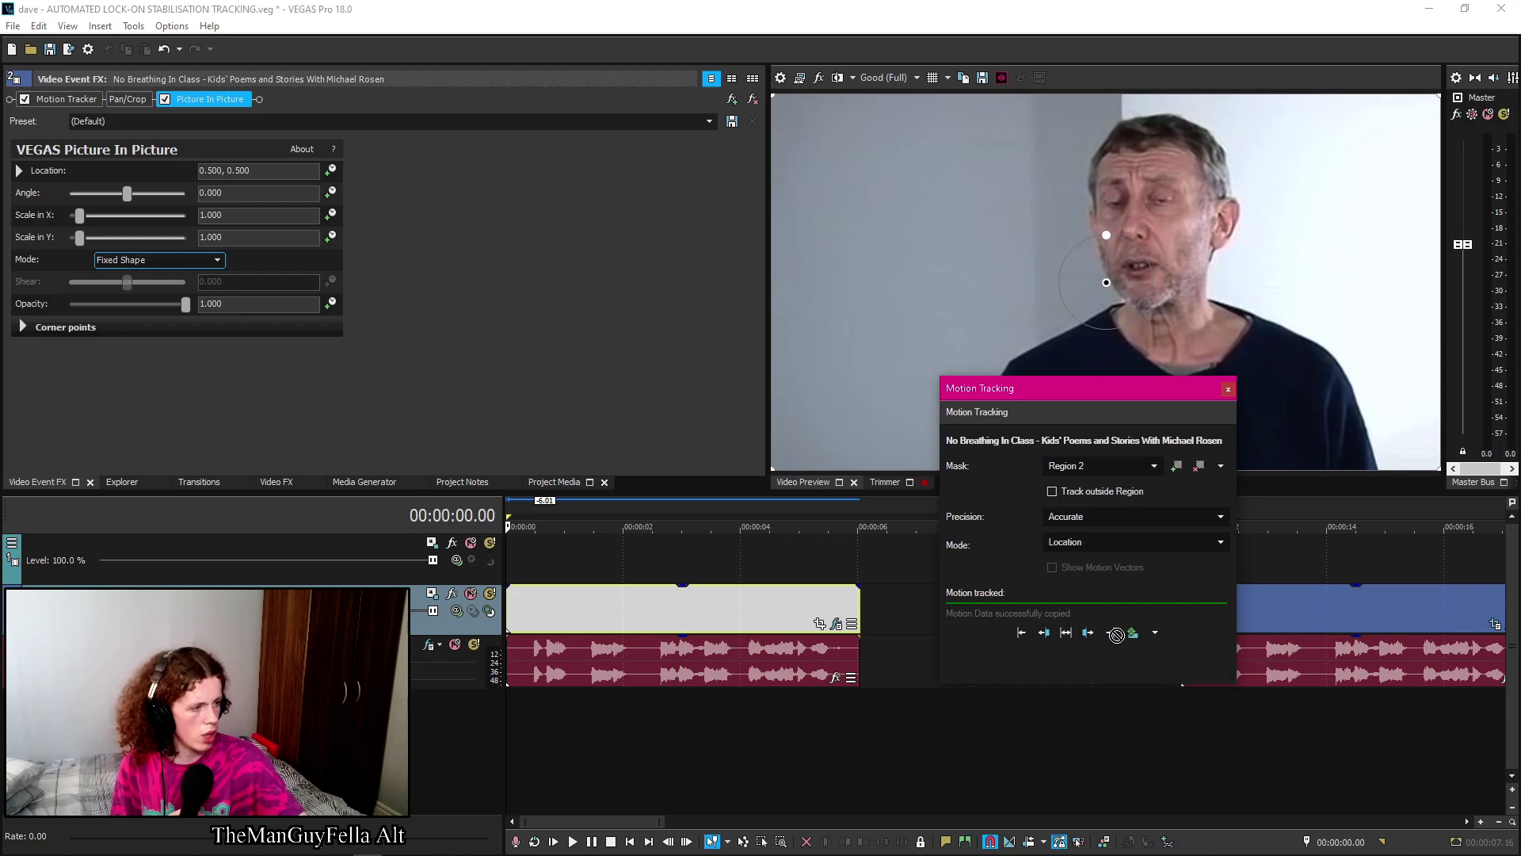
left_click(731, 612)
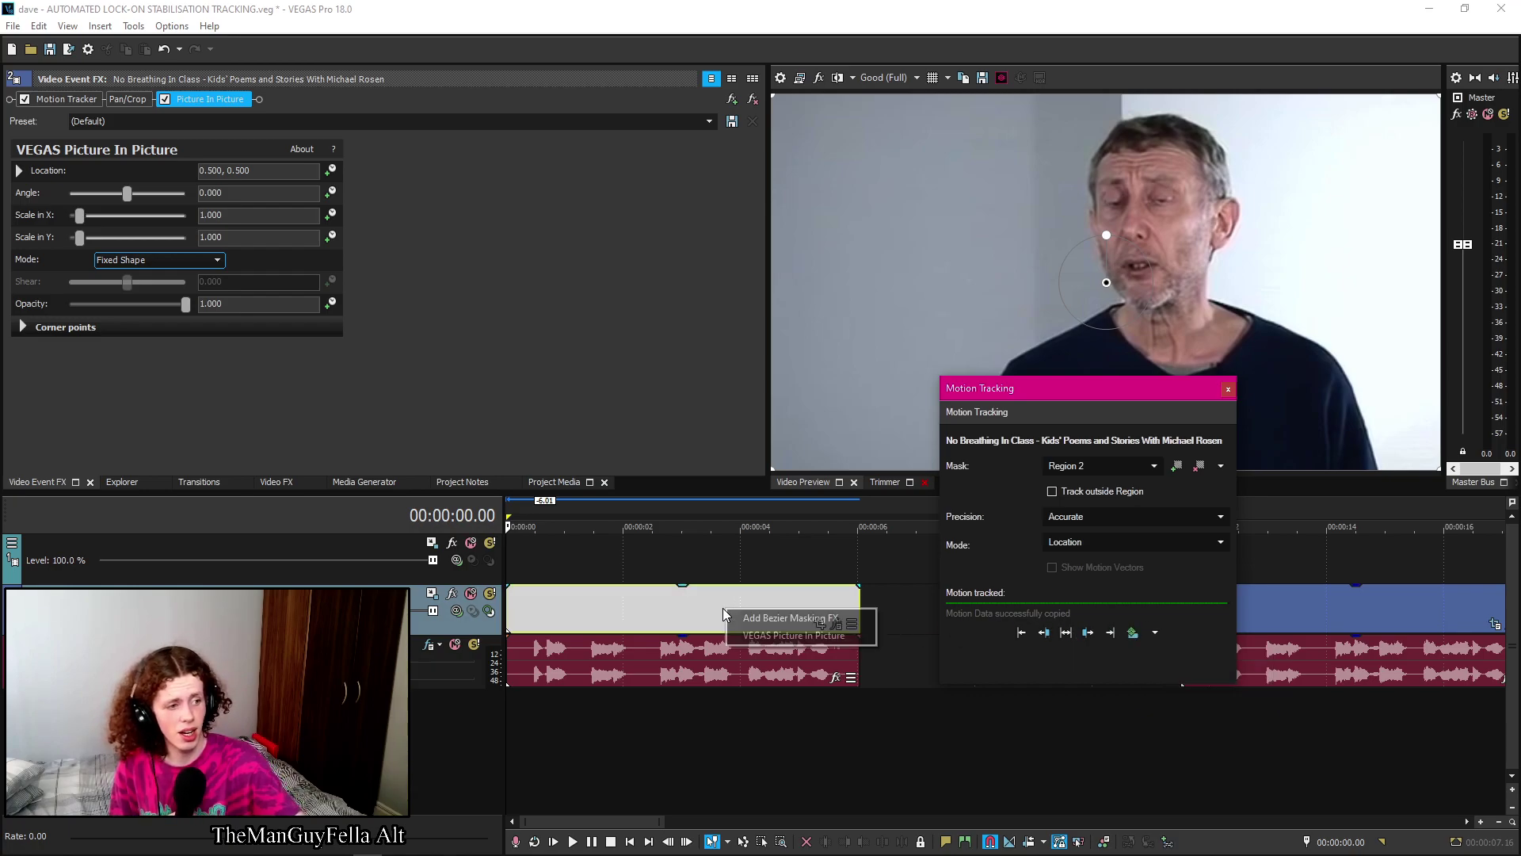
left_click(794, 635)
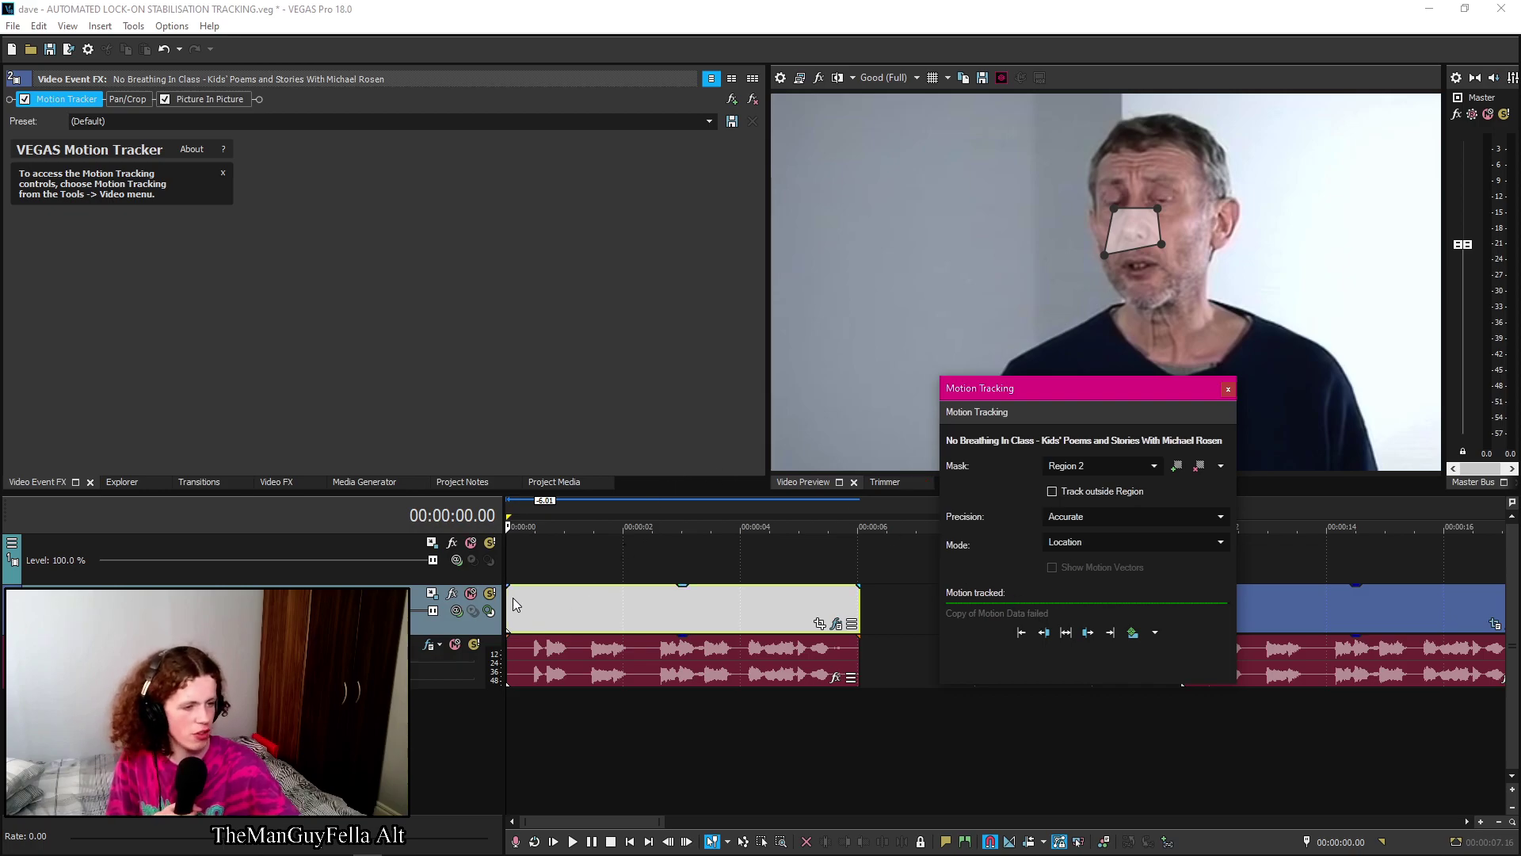
Copy the video event onto the top track with Copy Here, then mute the second video track
left_click_drag(512, 597, 572, 563)
left_click(554, 638)
left_click(534, 599)
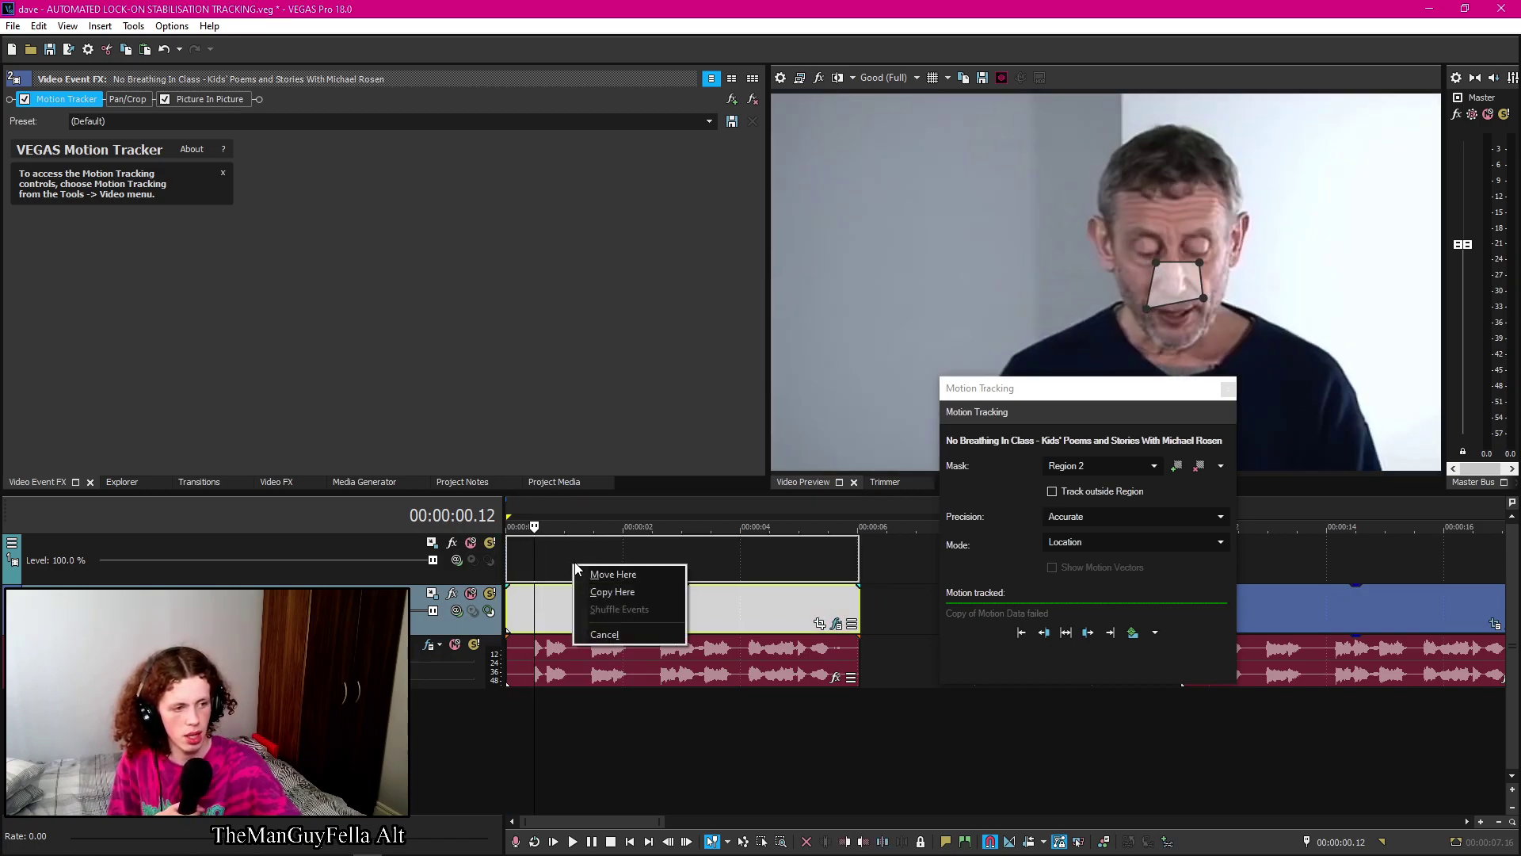
left_click(610, 594)
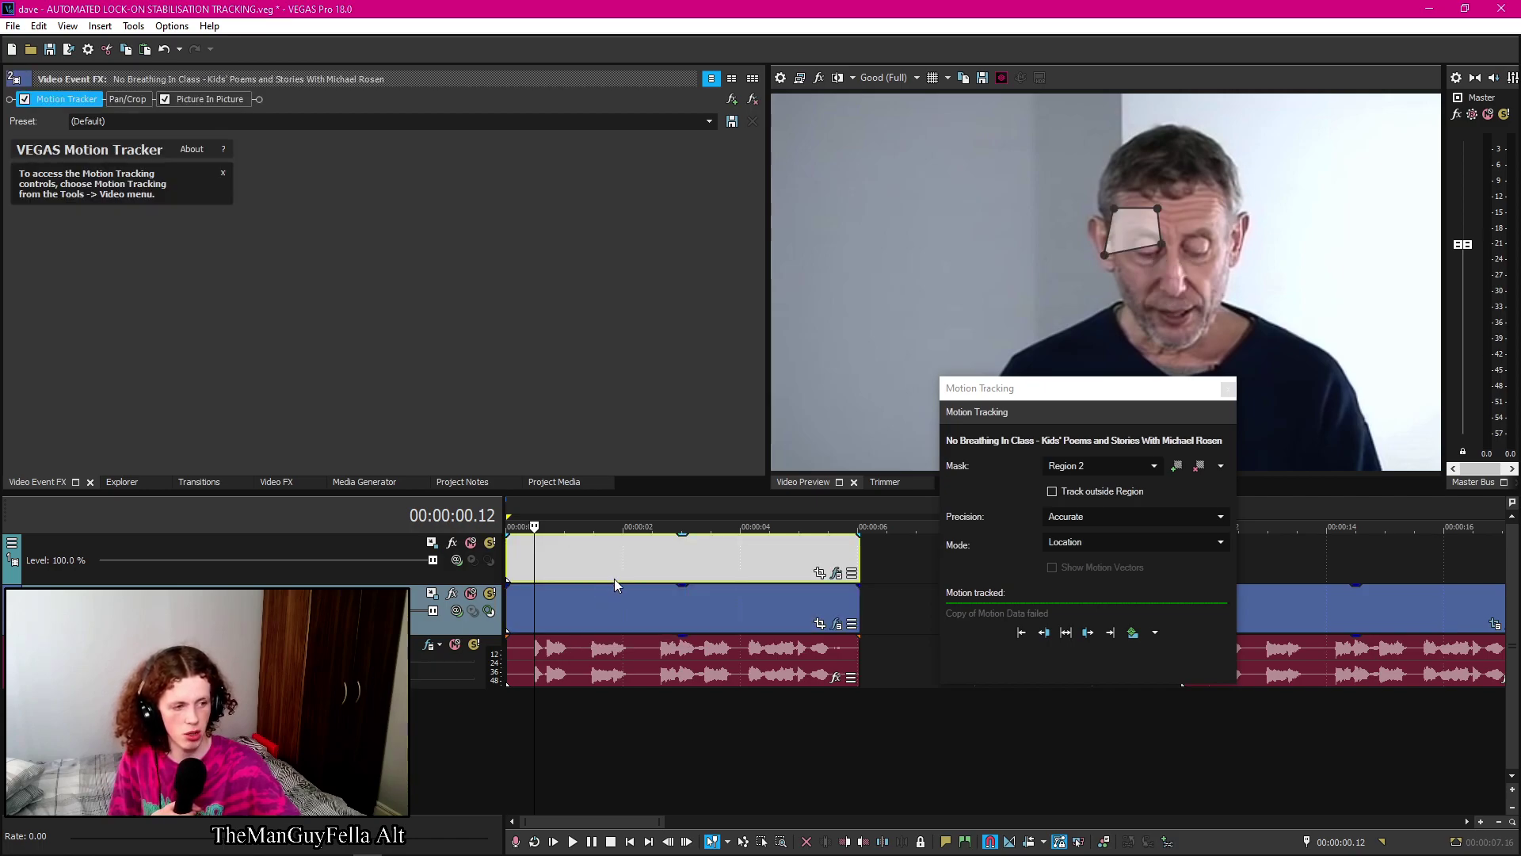
left_click(507, 561)
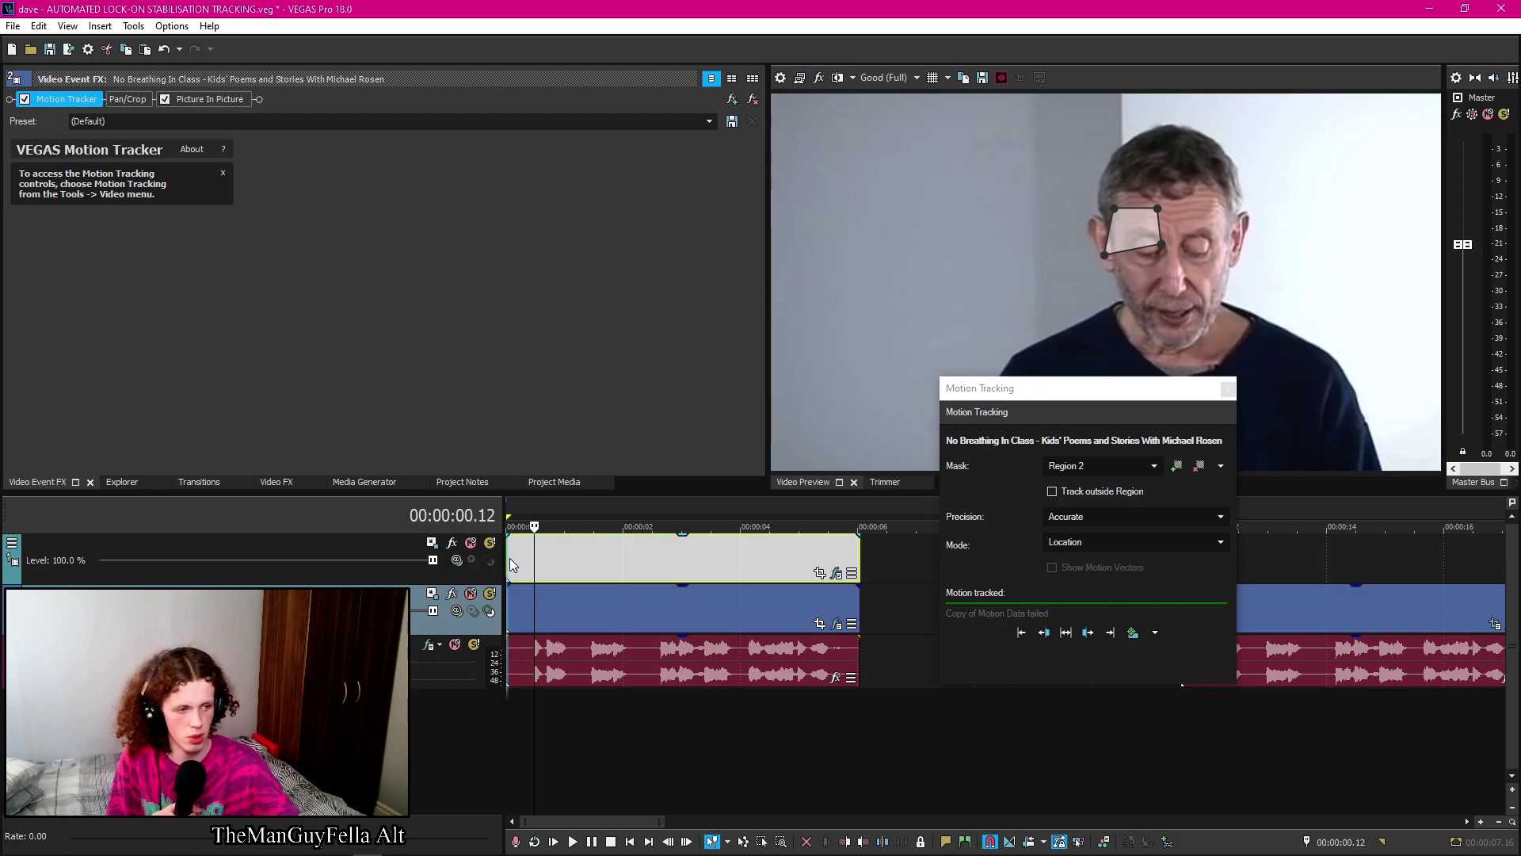
left_click(470, 593)
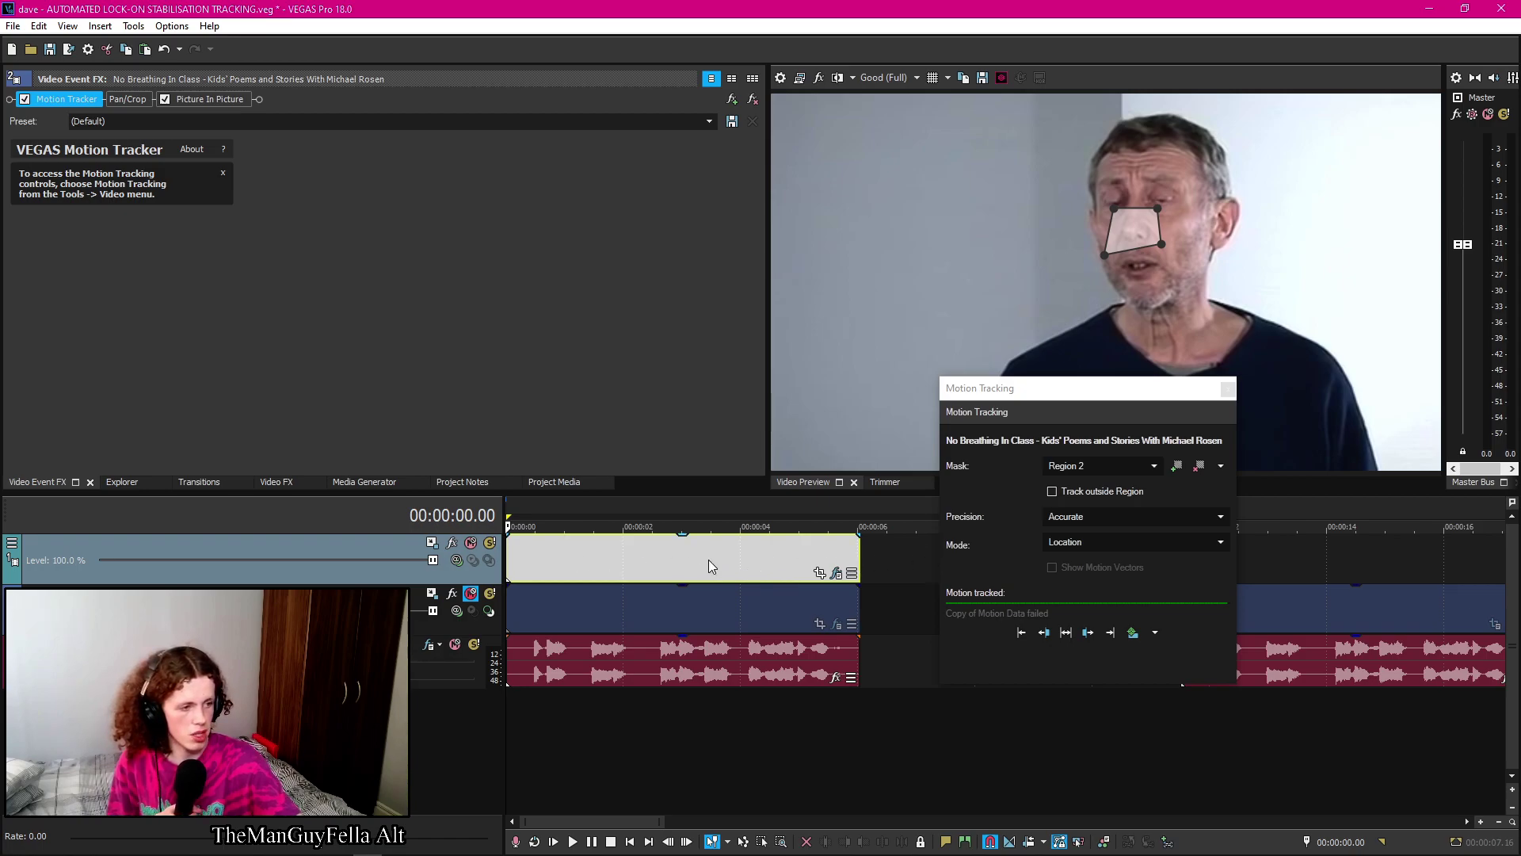
Remove the Motion Tracker plug-in from the top copy's Event FX
left_click(836, 572)
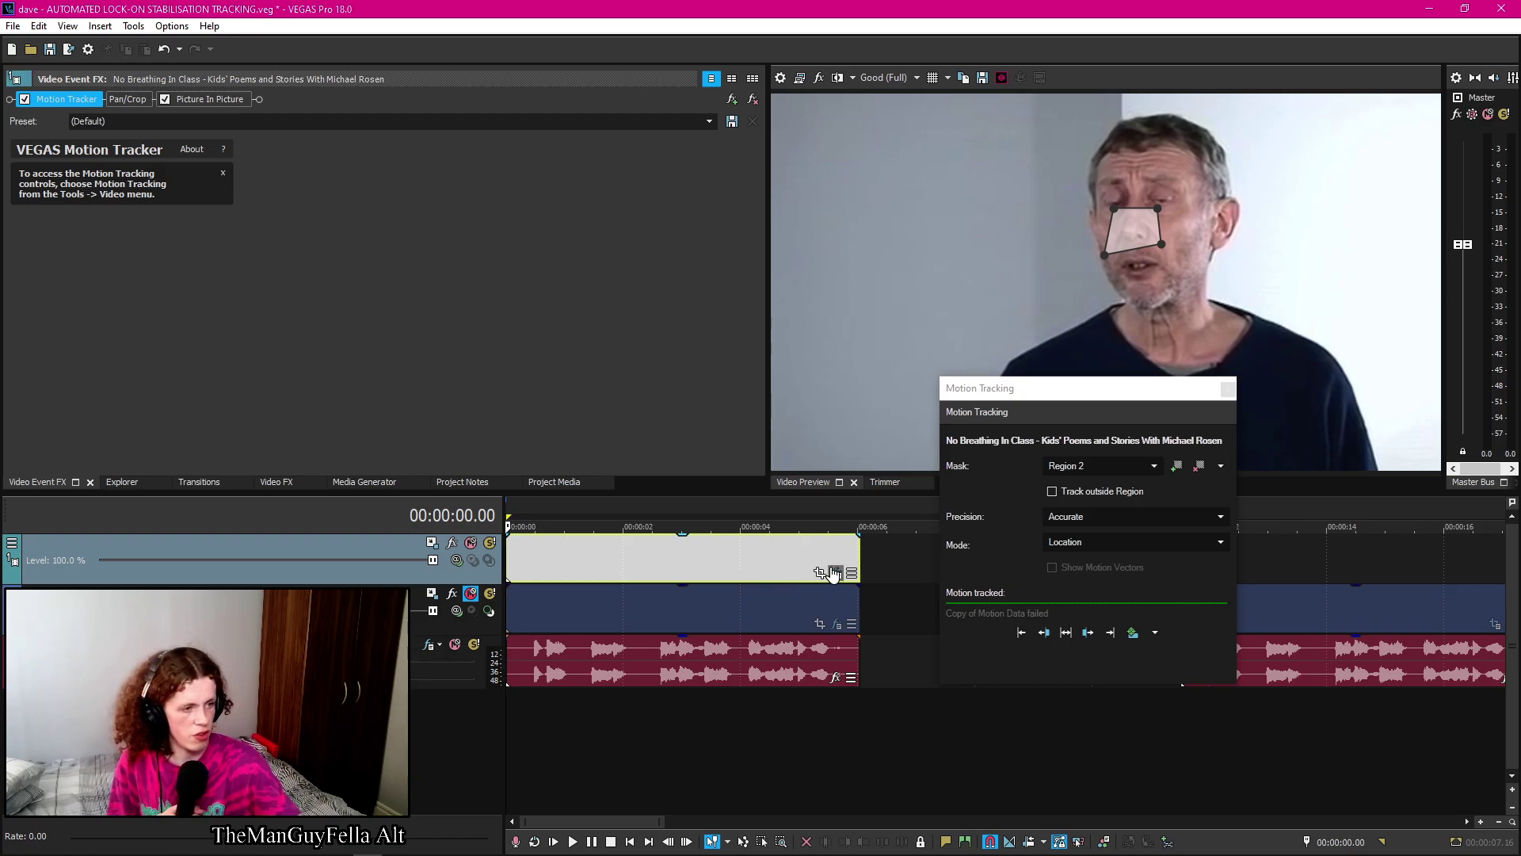
left_click(753, 102)
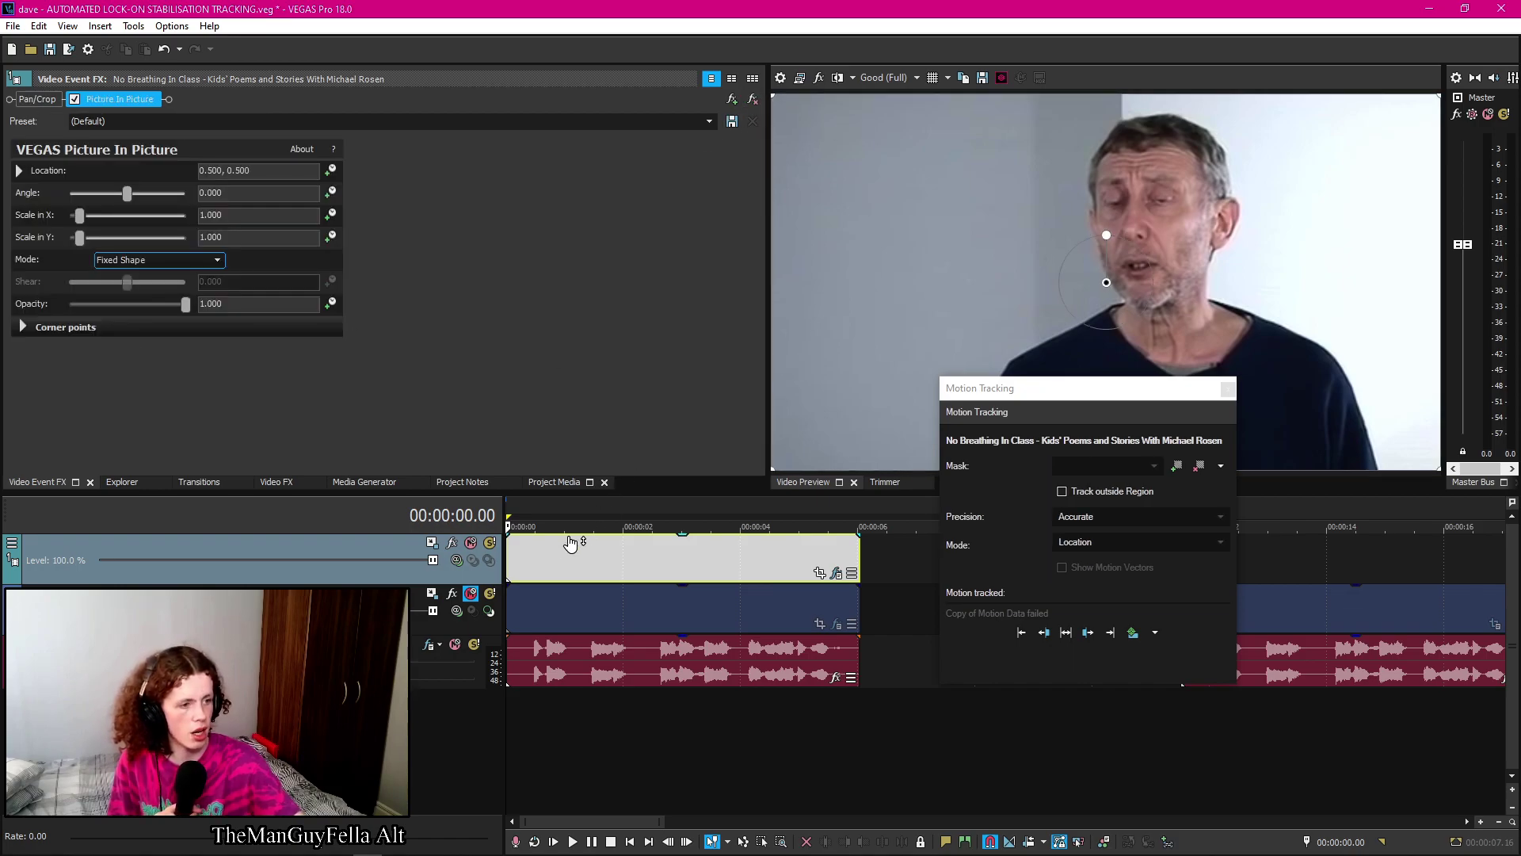
left_click(526, 557)
left_click(510, 559)
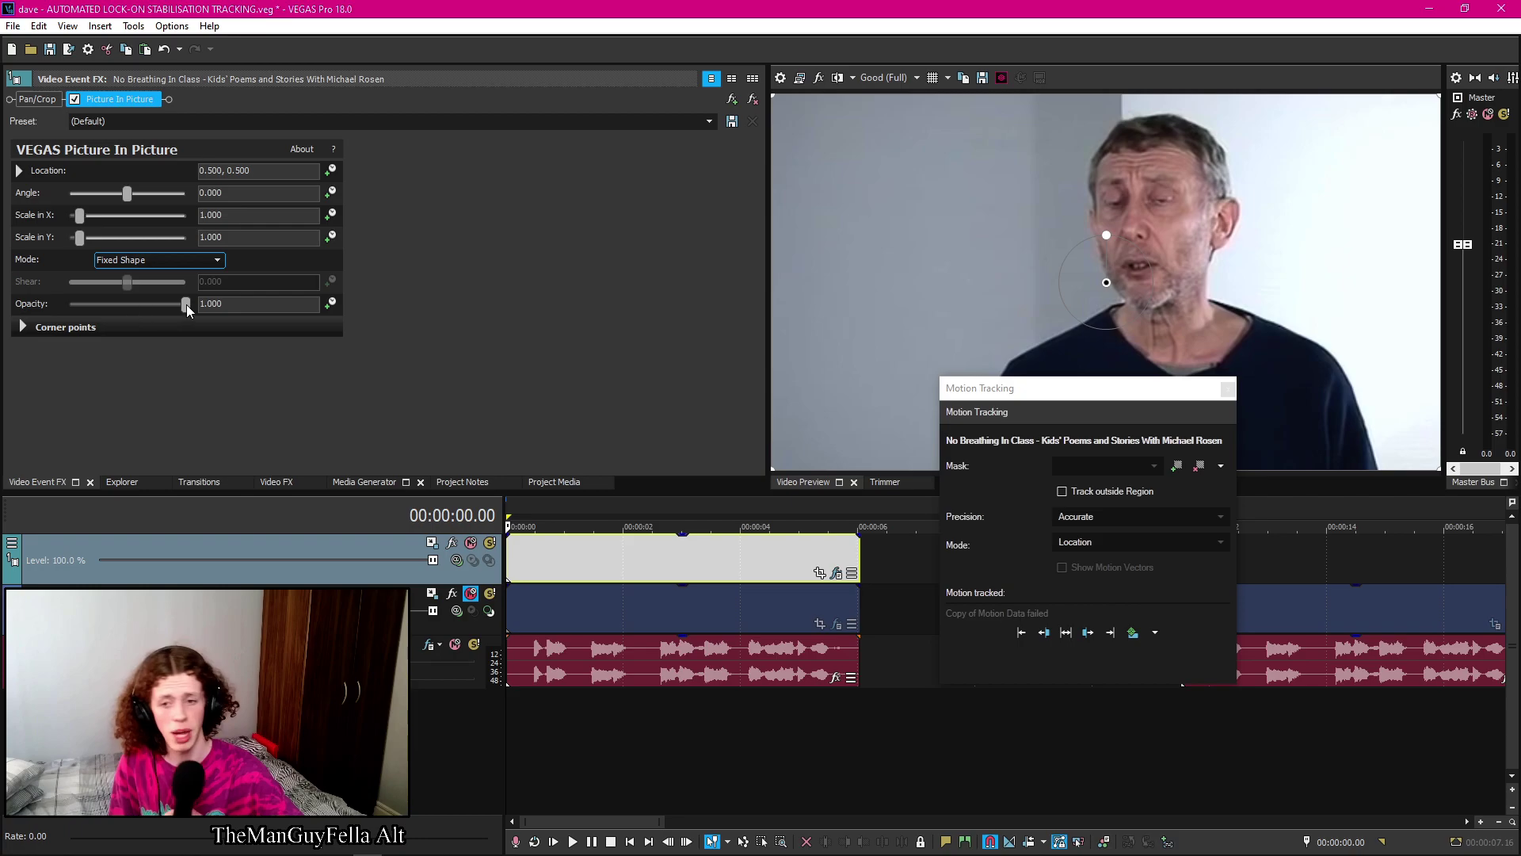
Remove the Picture In Picture plug-in from the original lower event's Event FX
left_click(839, 629)
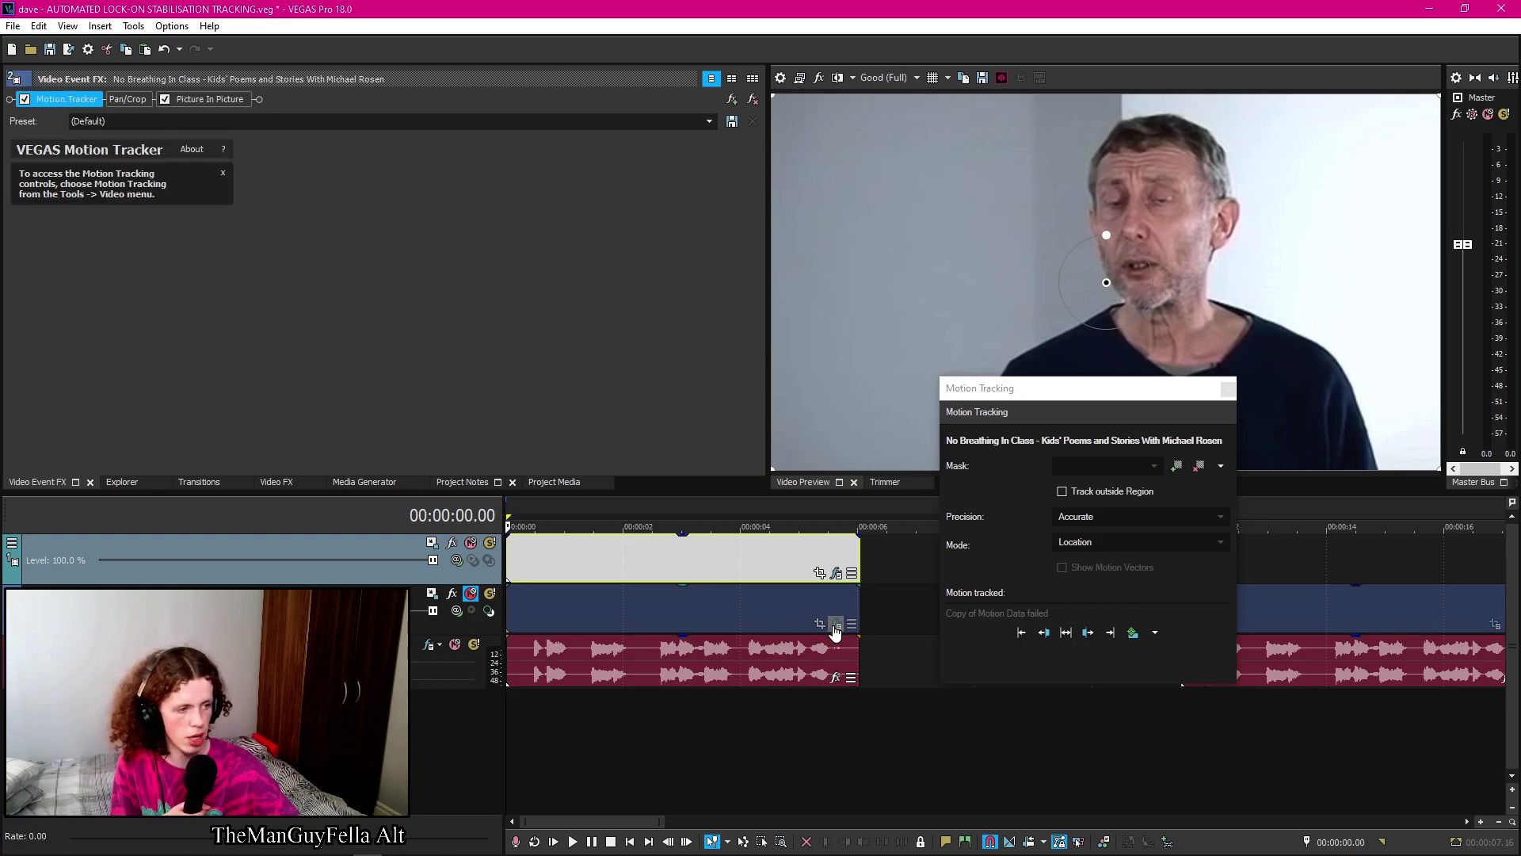
left_click(234, 103)
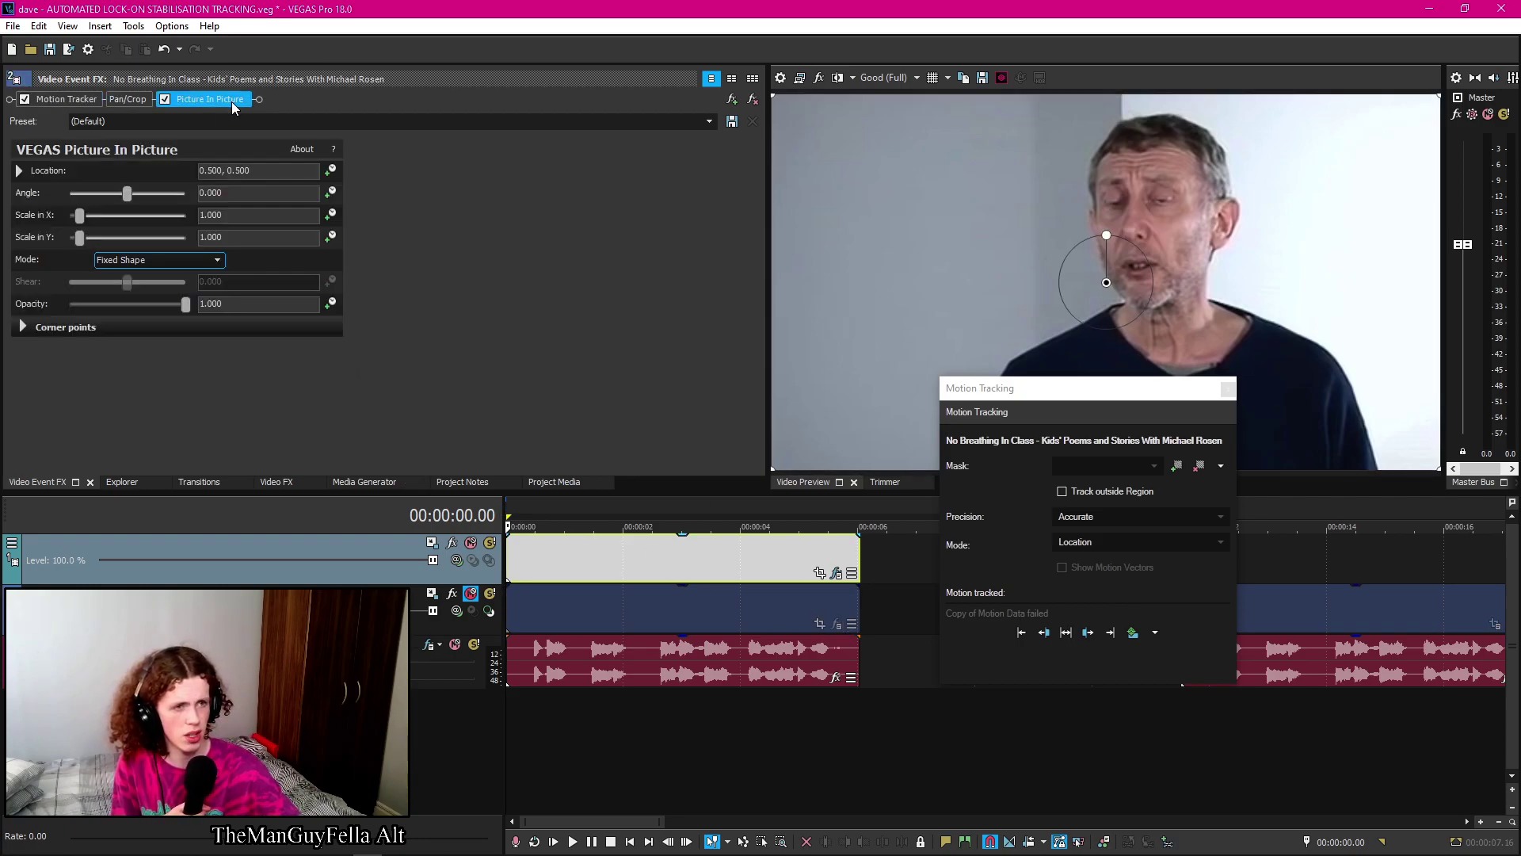
left_click(752, 100)
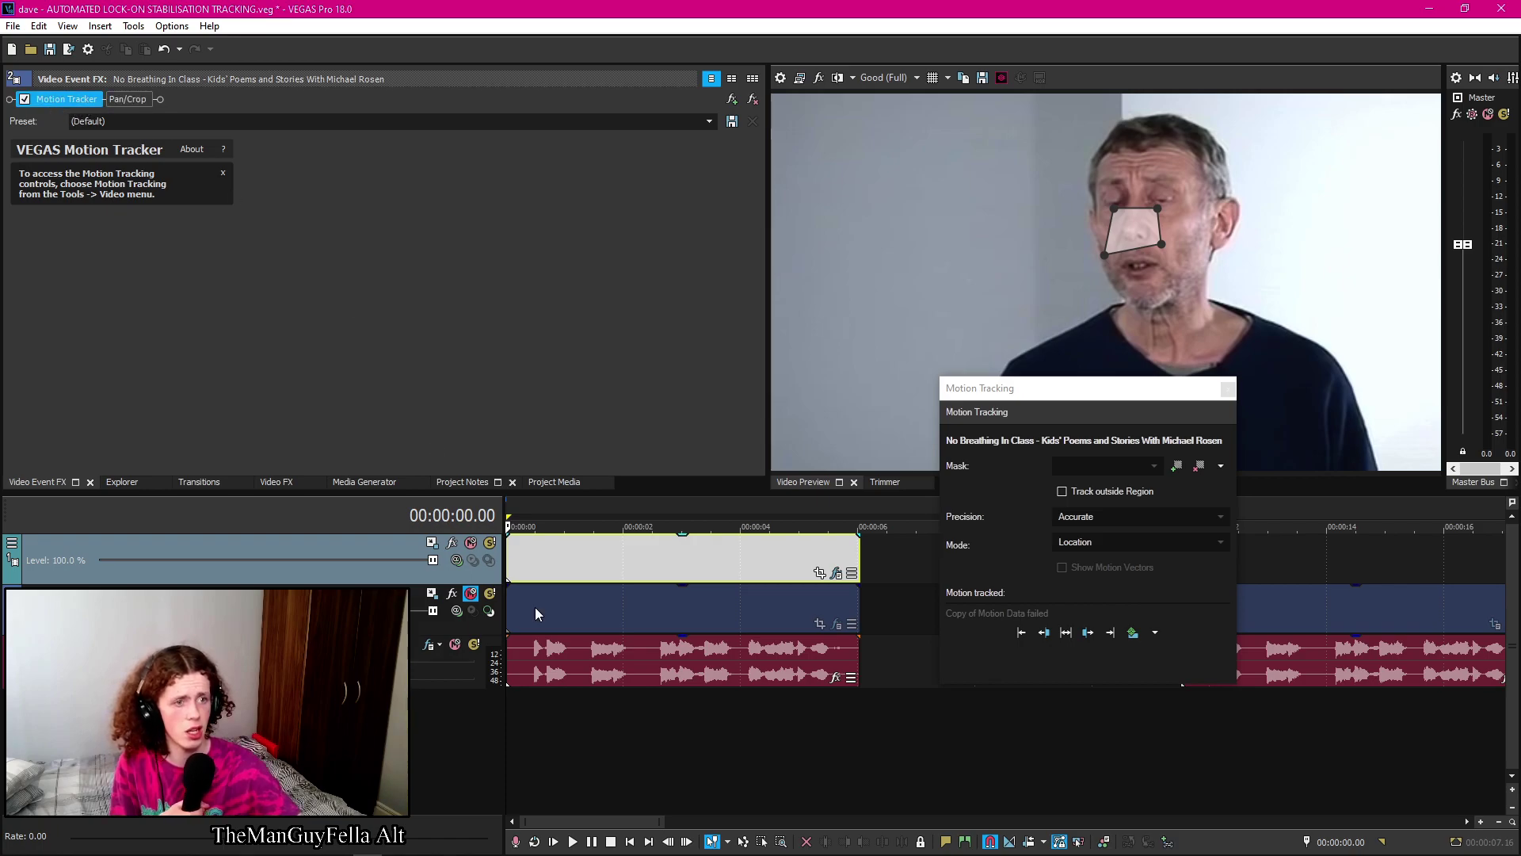
left_click(553, 626)
Transfer the lower event's nose tracking onto the top copy's Picture In Picture
left_click(513, 607)
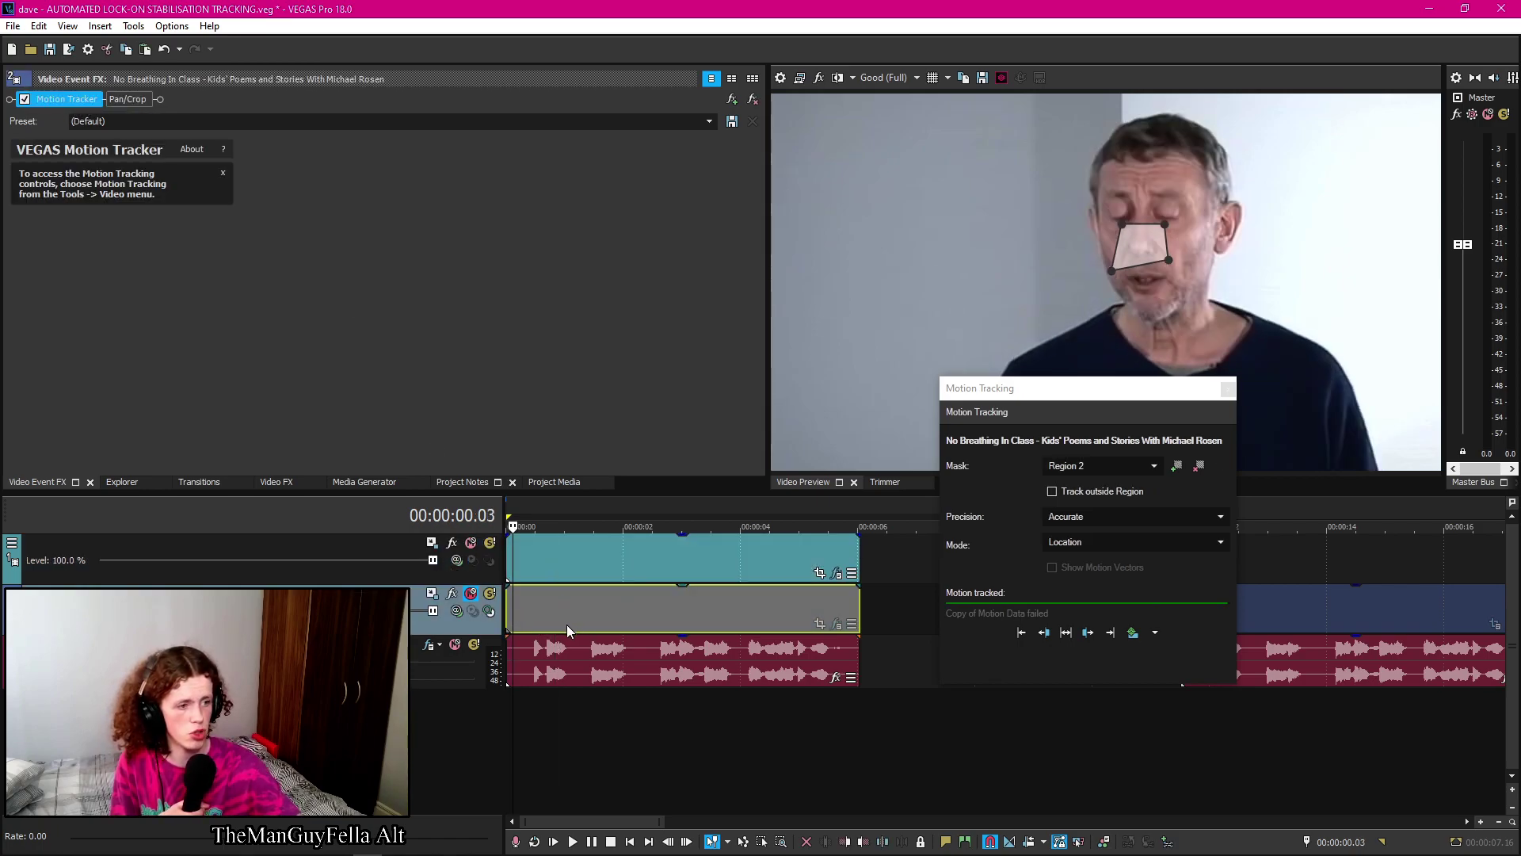
left_click(546, 614)
key("Home")
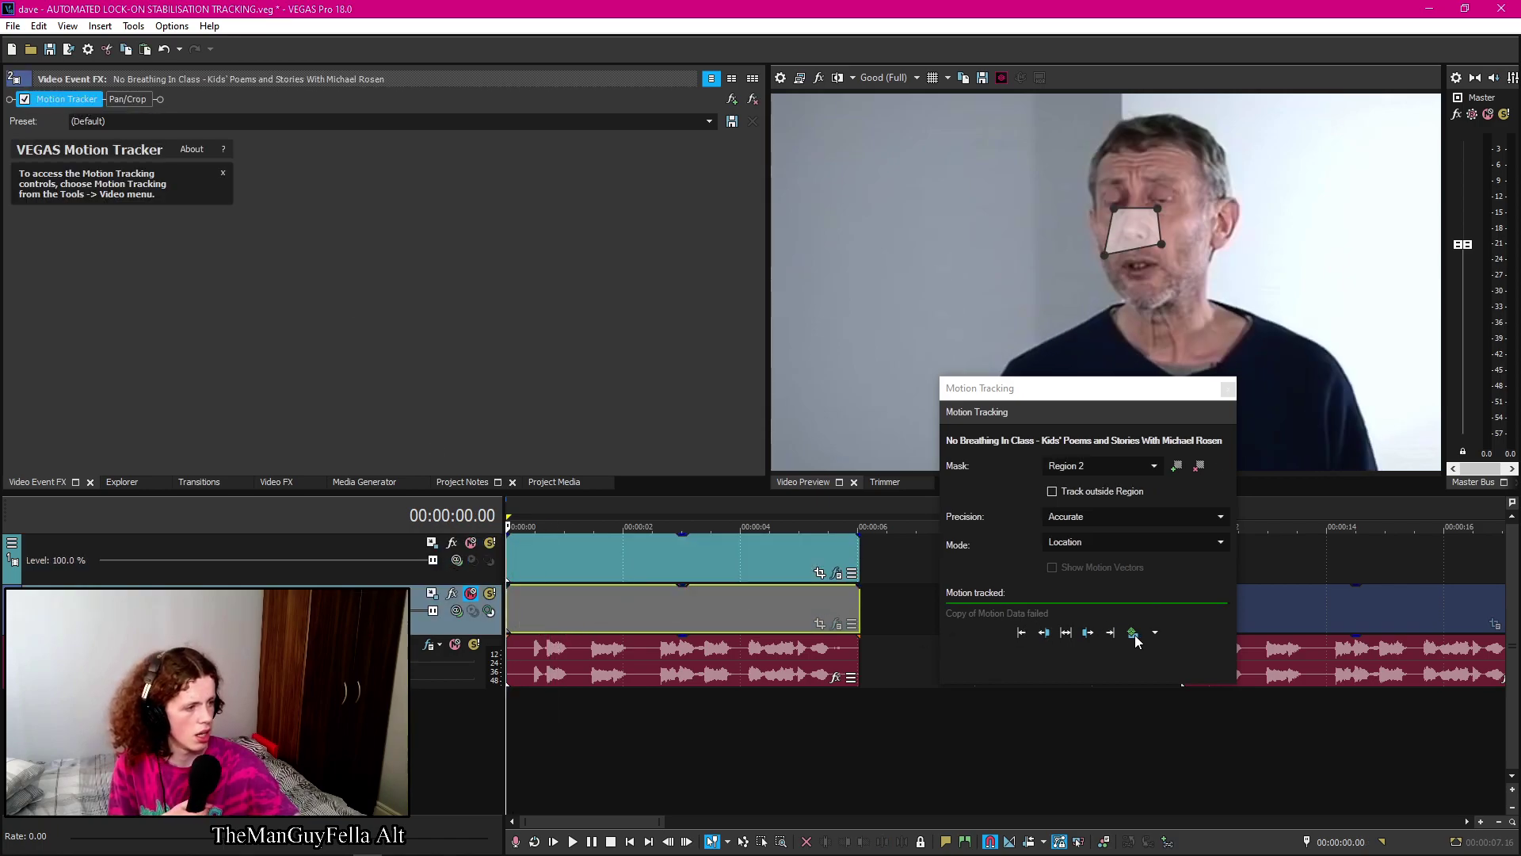
left_click(1134, 633)
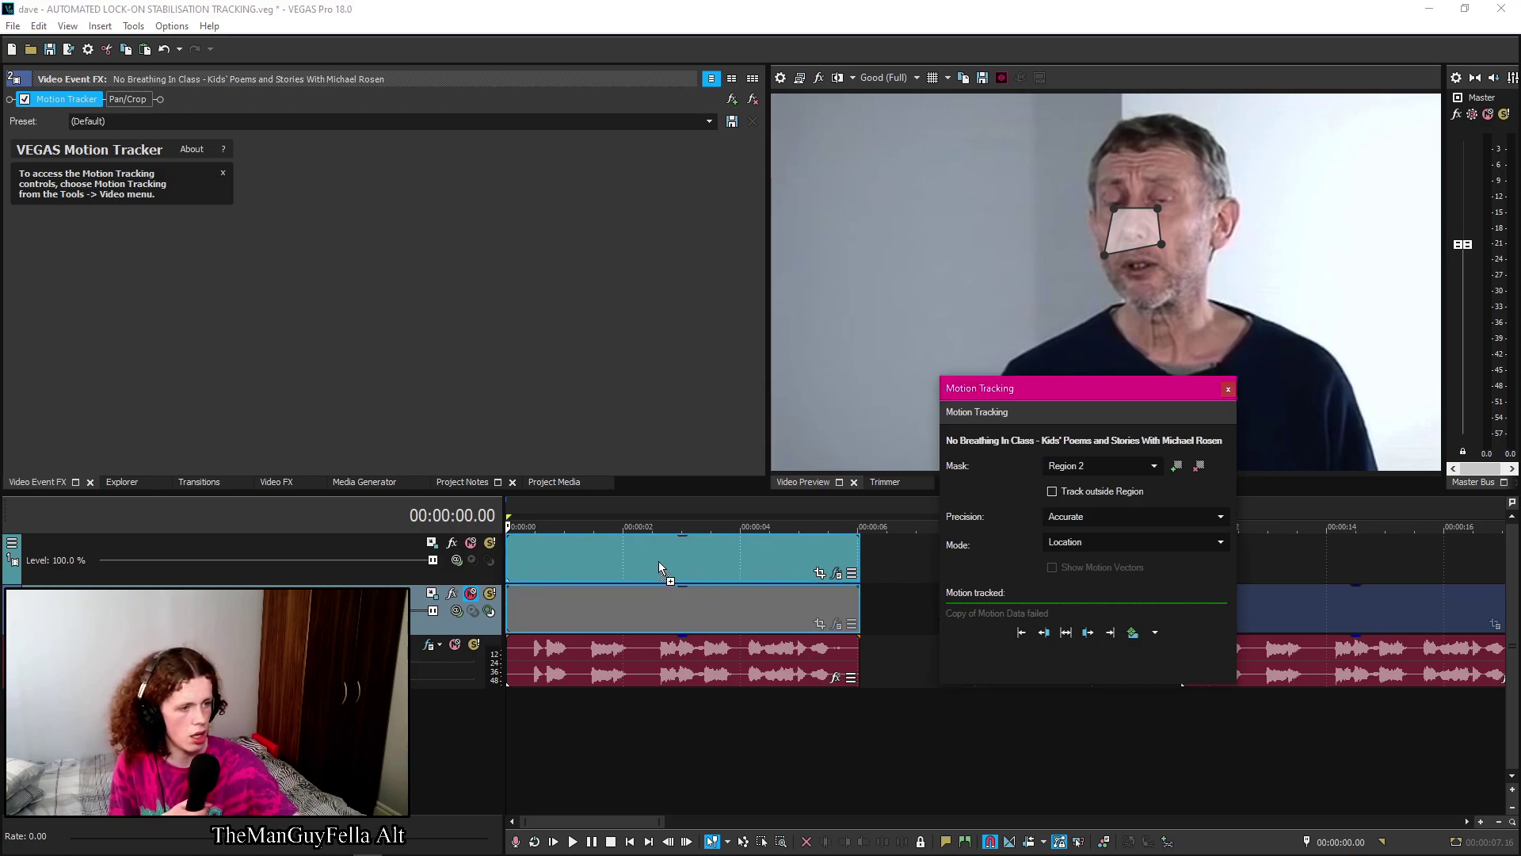
left_click_drag(698, 574, 699, 576)
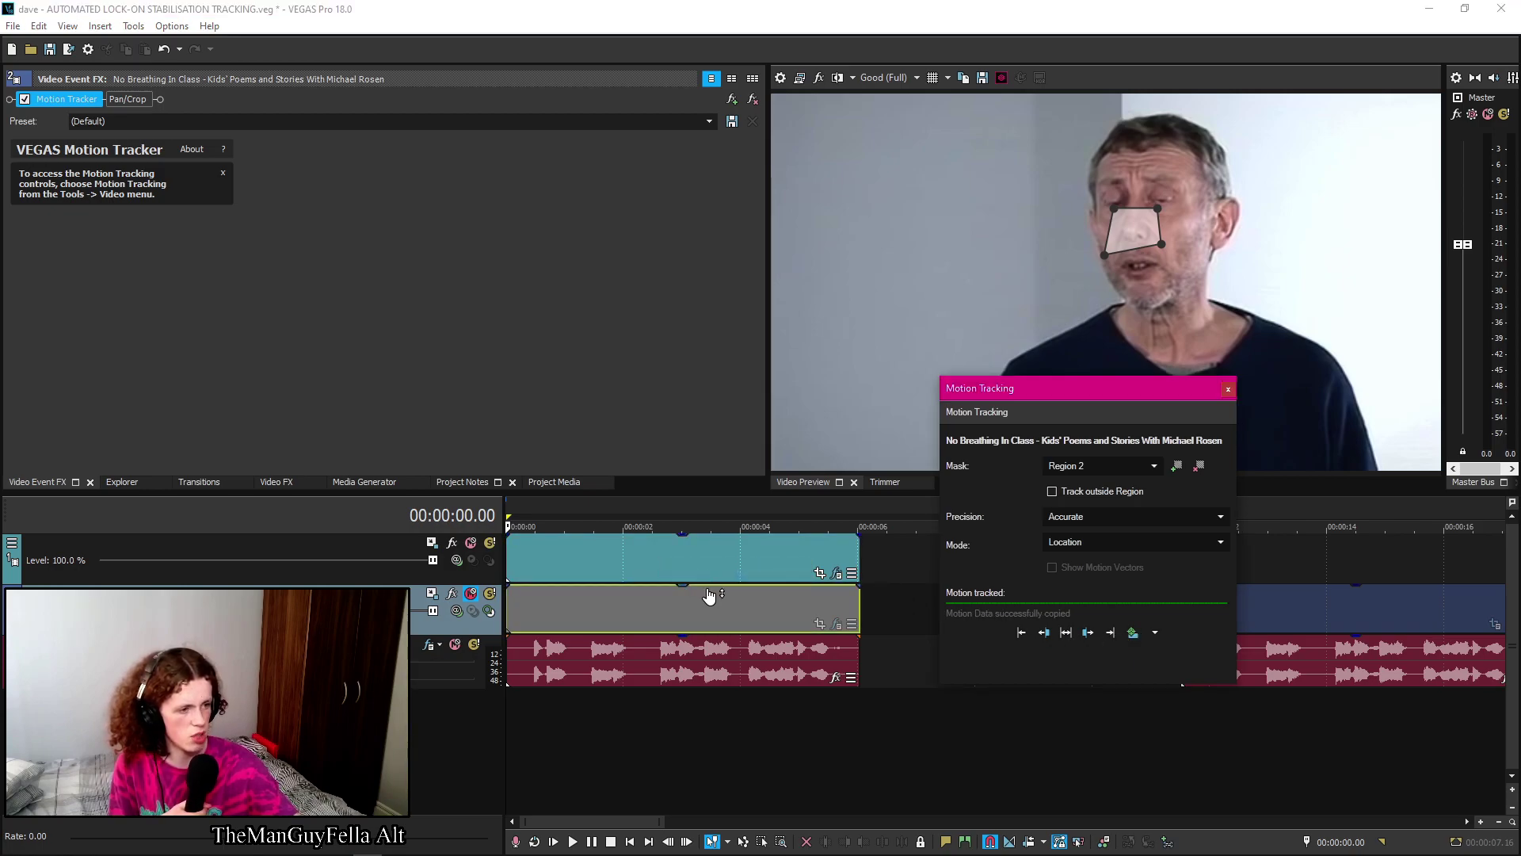
left_click(513, 564)
Play the clip to check that the mask follows the nose, then stop
key("space")
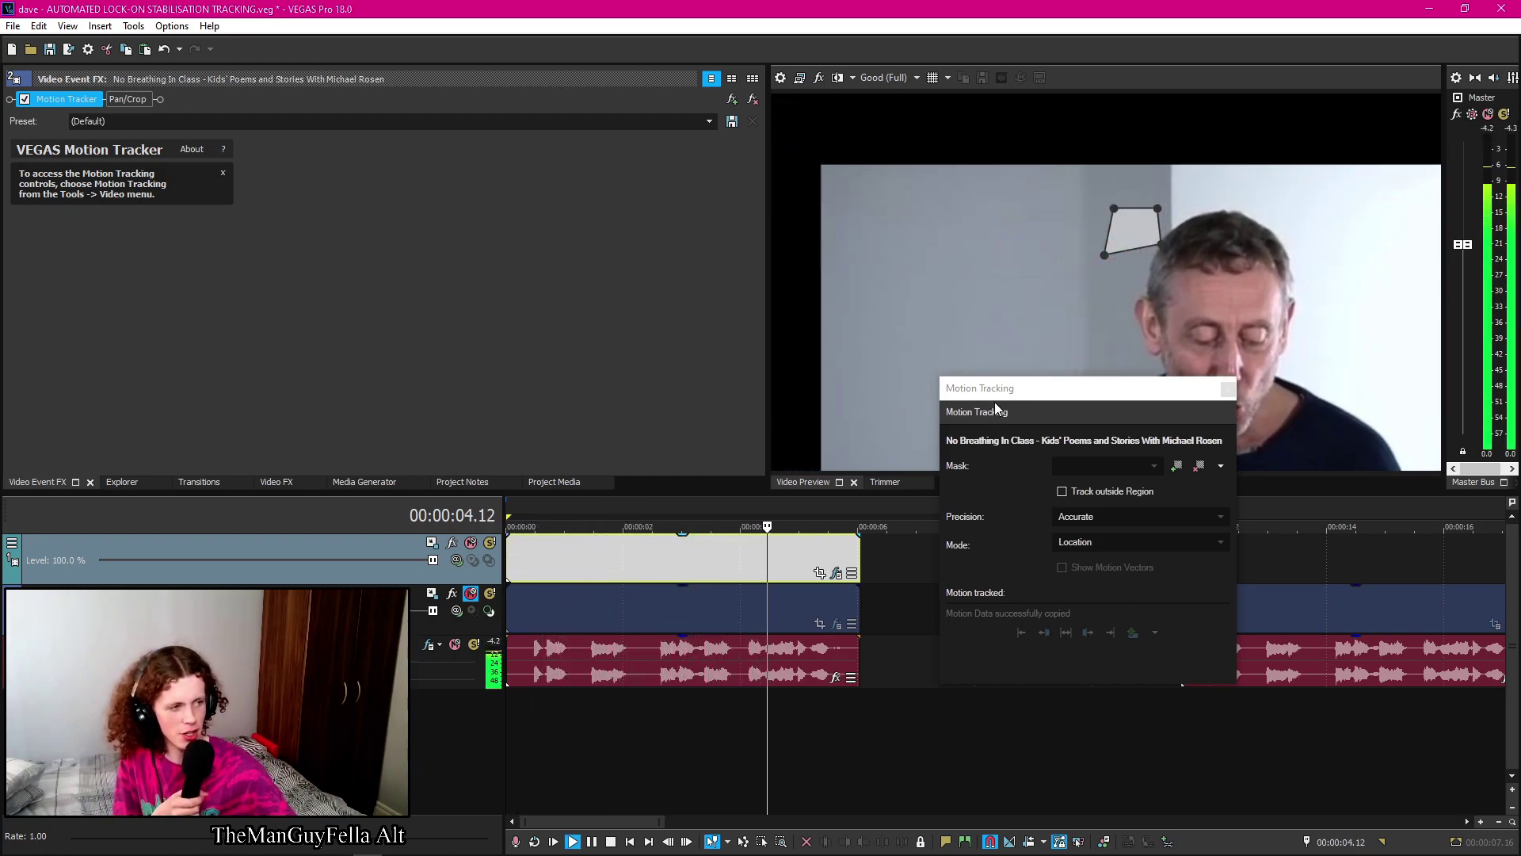
left_click_drag(995, 402, 1011, 545)
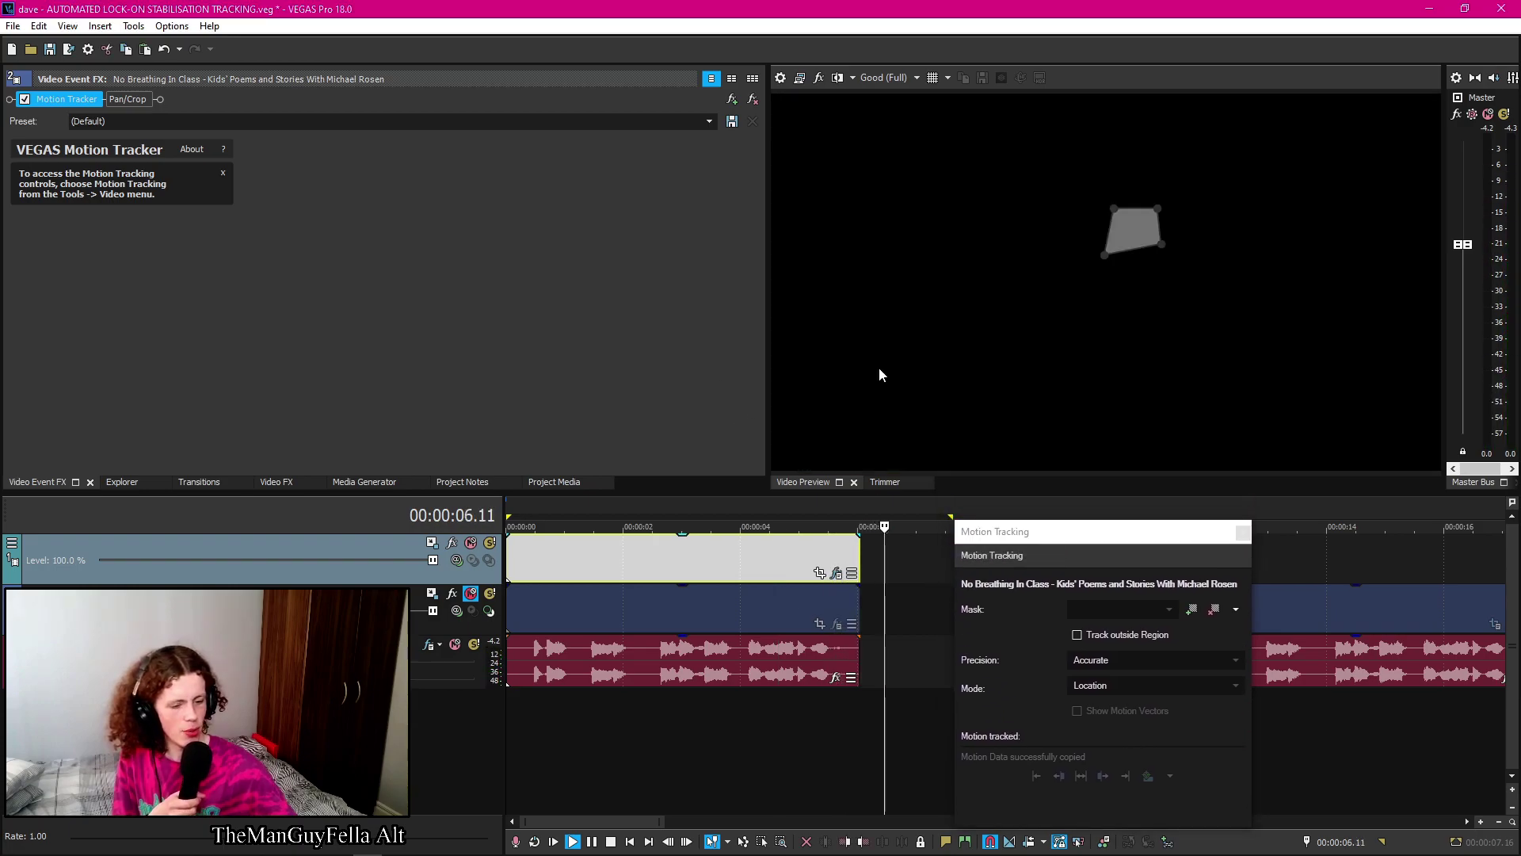
key("space")
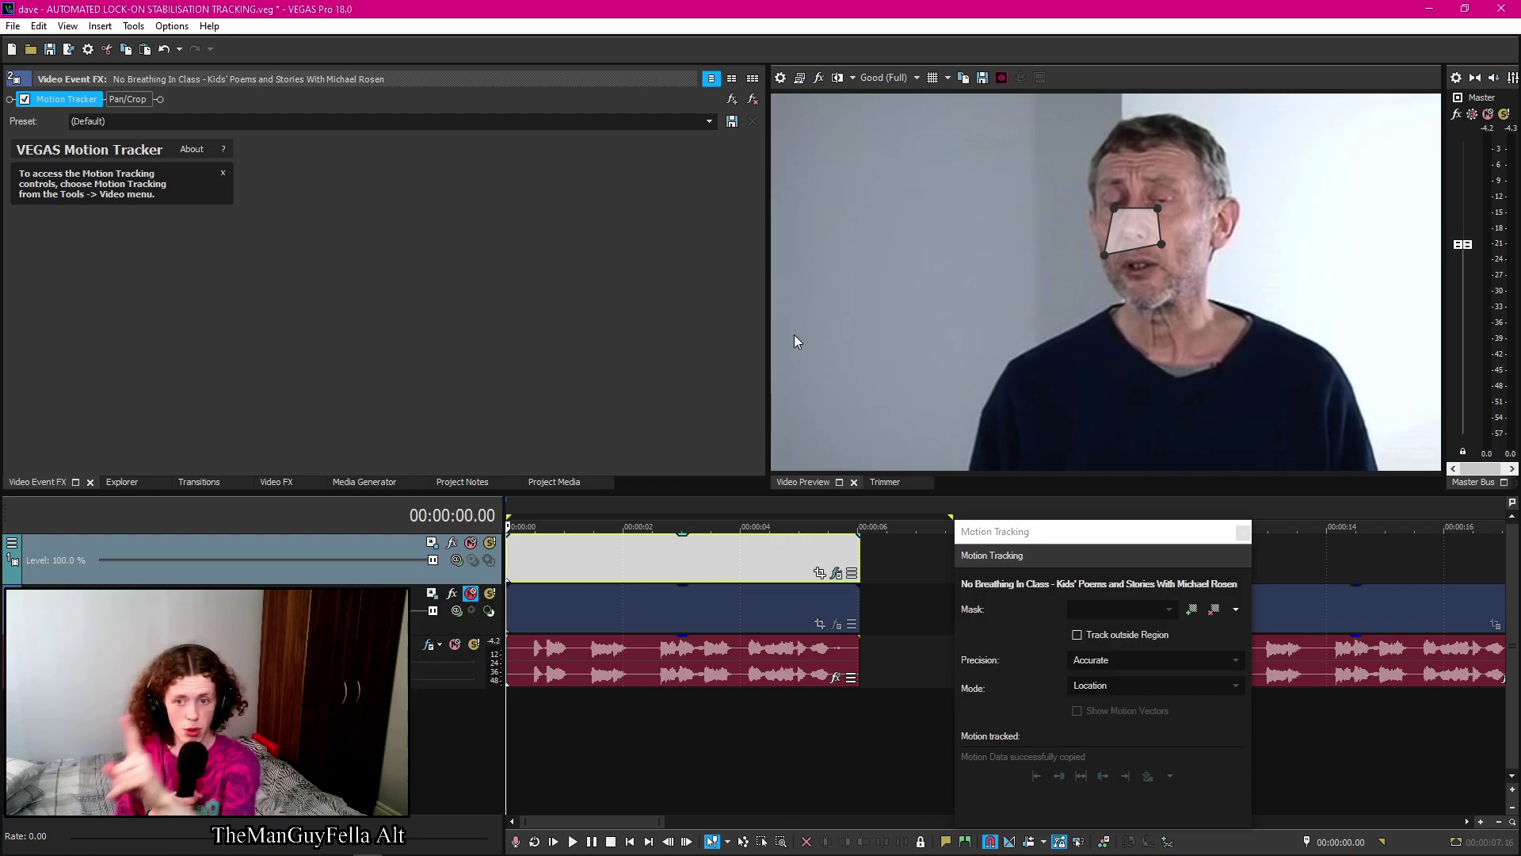
Scrub through the clip to review the tracking, then undo the tracking paste on the top event
left_click(547, 546)
left_click(569, 551)
left_click_drag(579, 551, 316, 553)
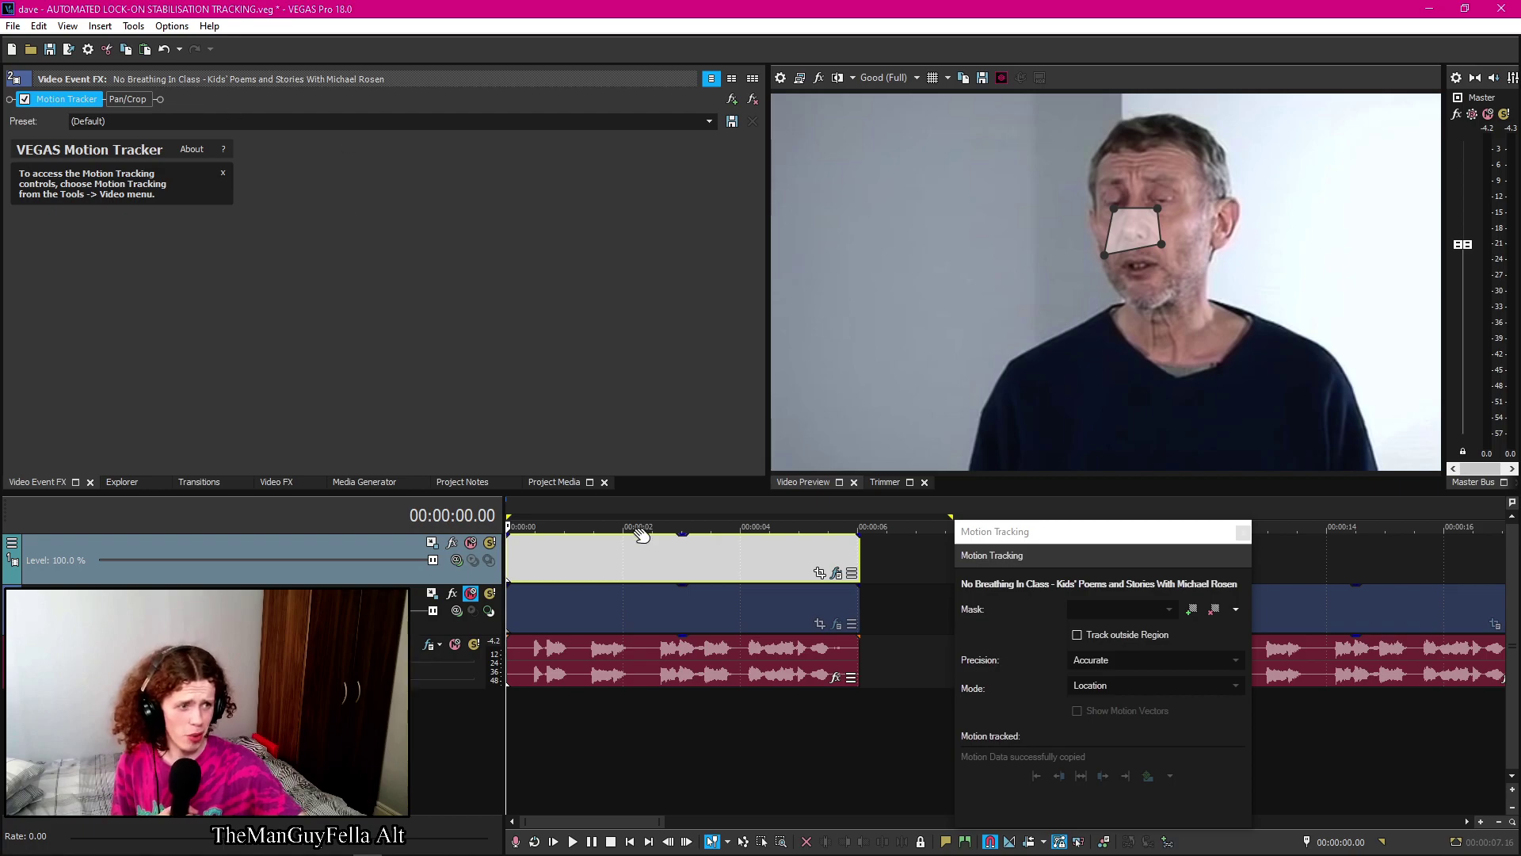
double_click(841, 576)
left_click(513, 559)
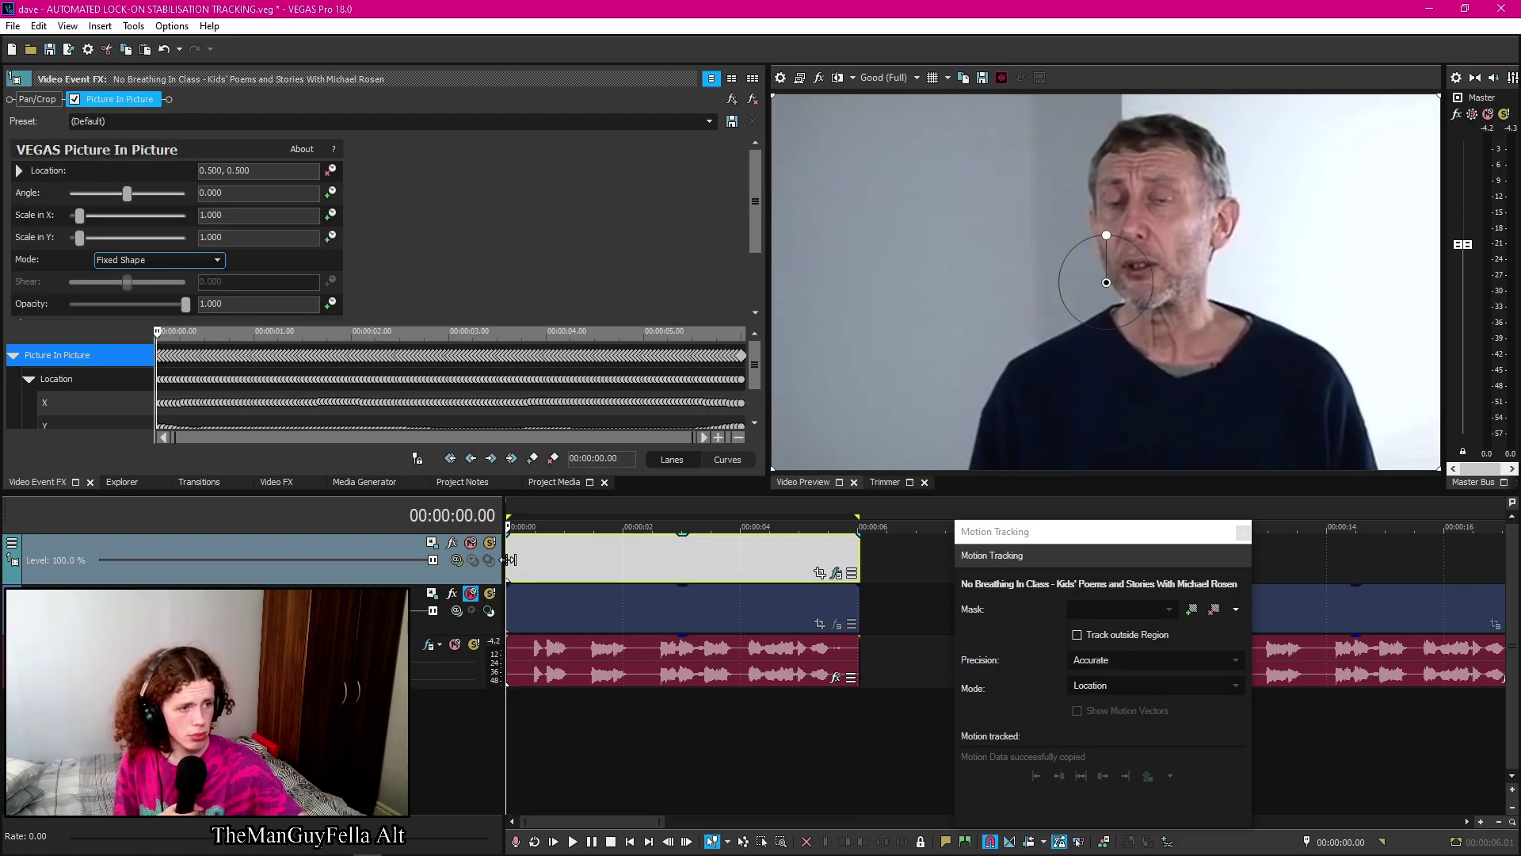
left_click(163, 49)
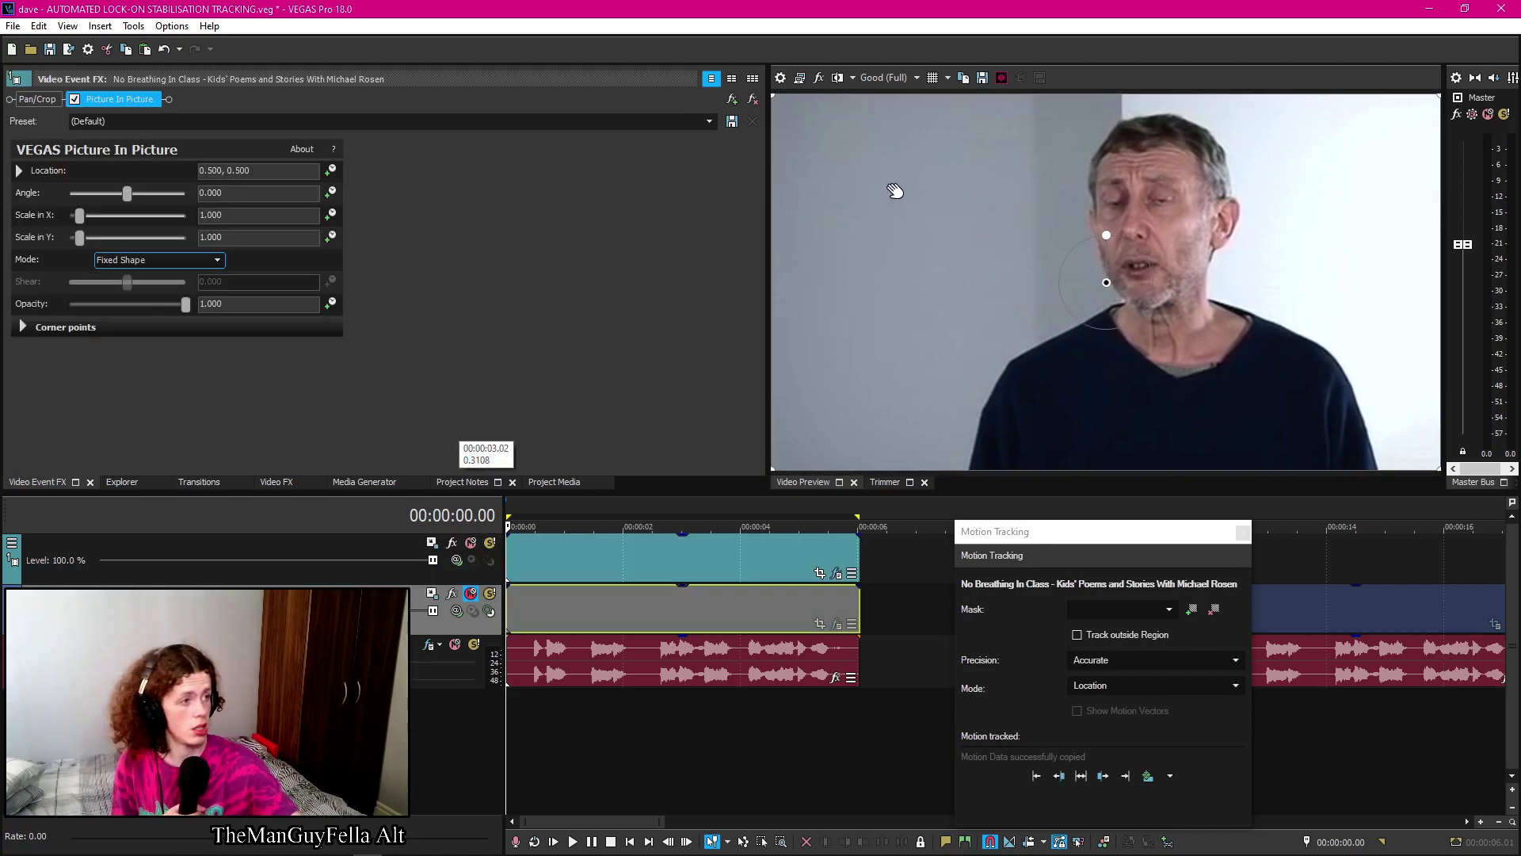
Select the top video event, preview a couple of seconds, and return to the timeline start
left_click(531, 570)
left_click(638, 563)
key("space")
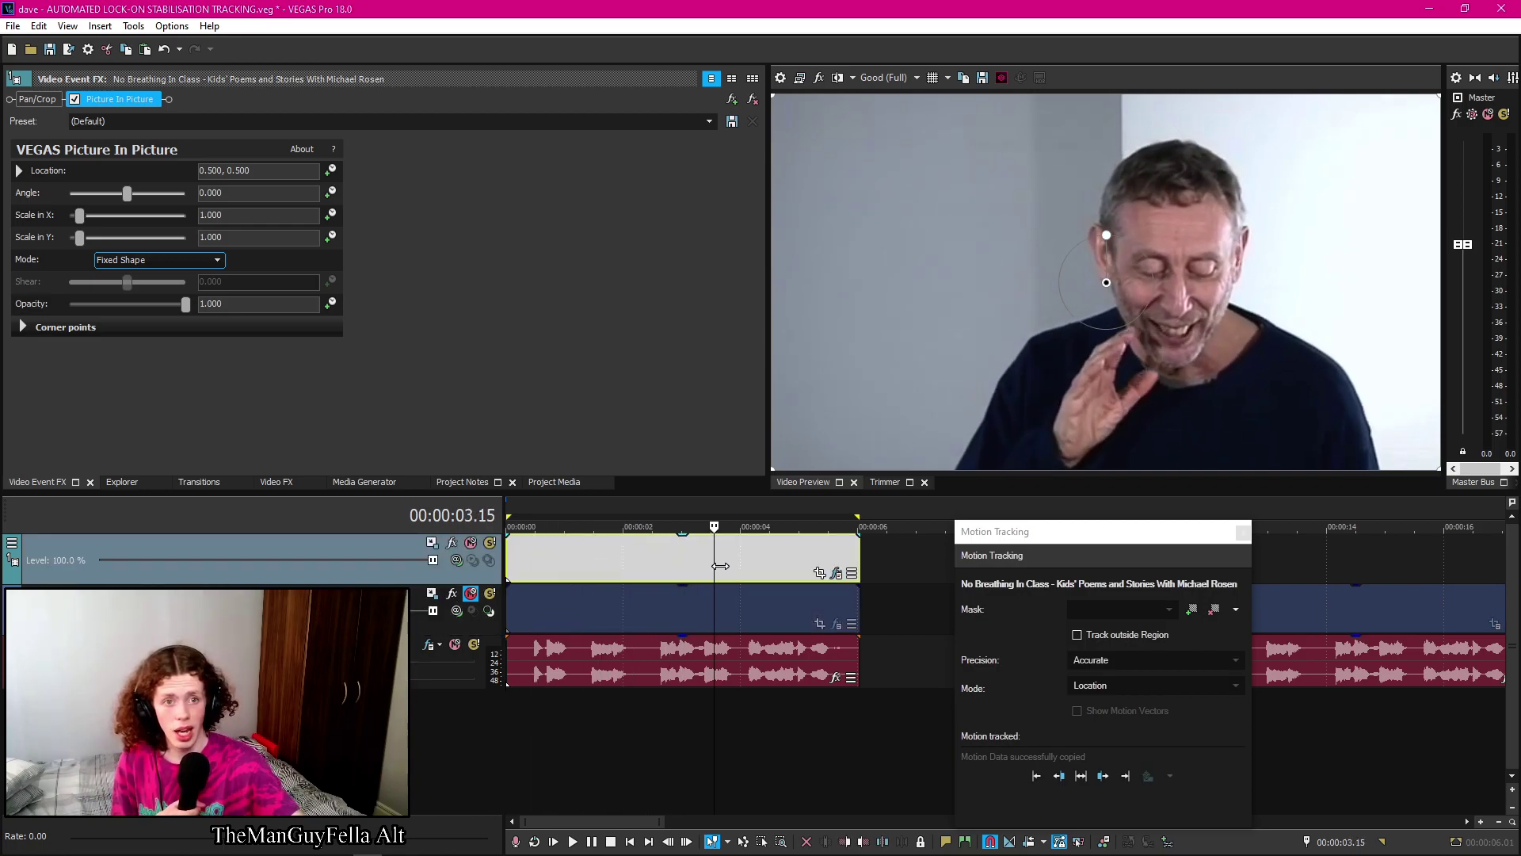
key("space")
key("ctrl+Home")
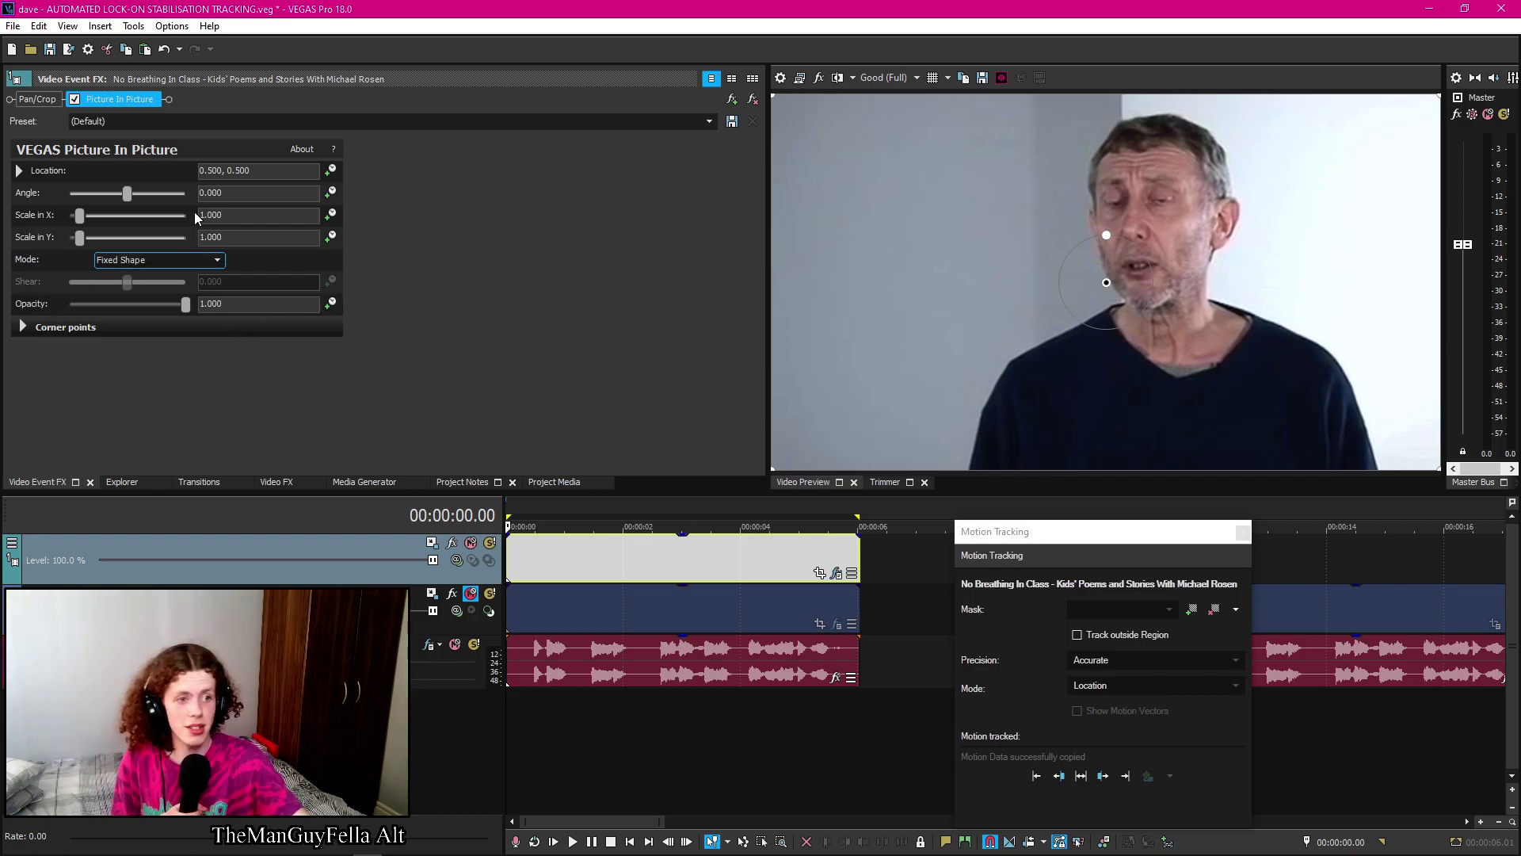
Set the top event's Picture In Picture angle to 180 degrees
left_click(241, 192)
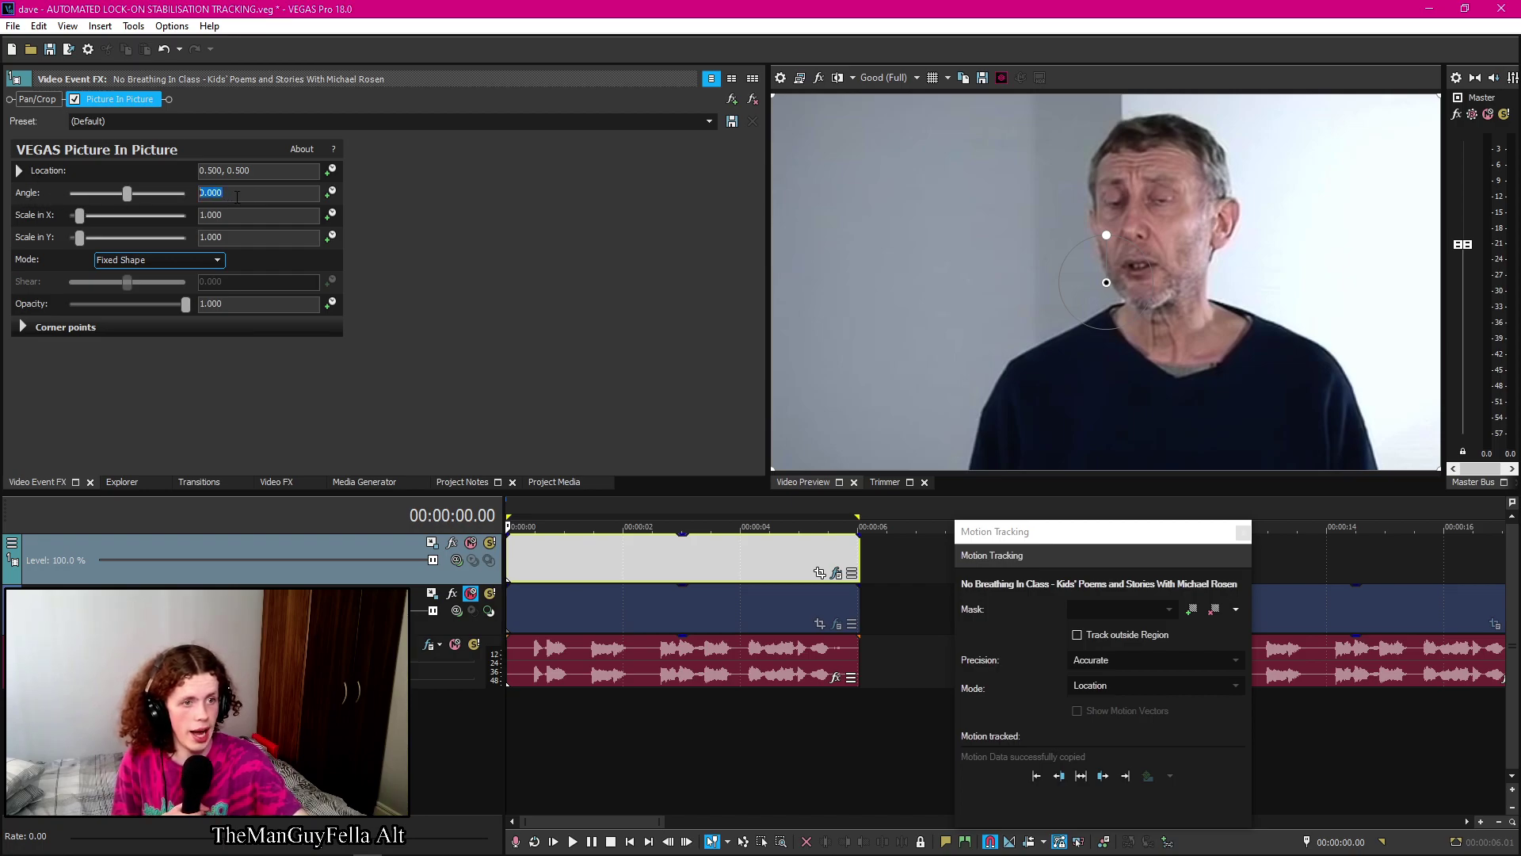
key("alt+Tab")
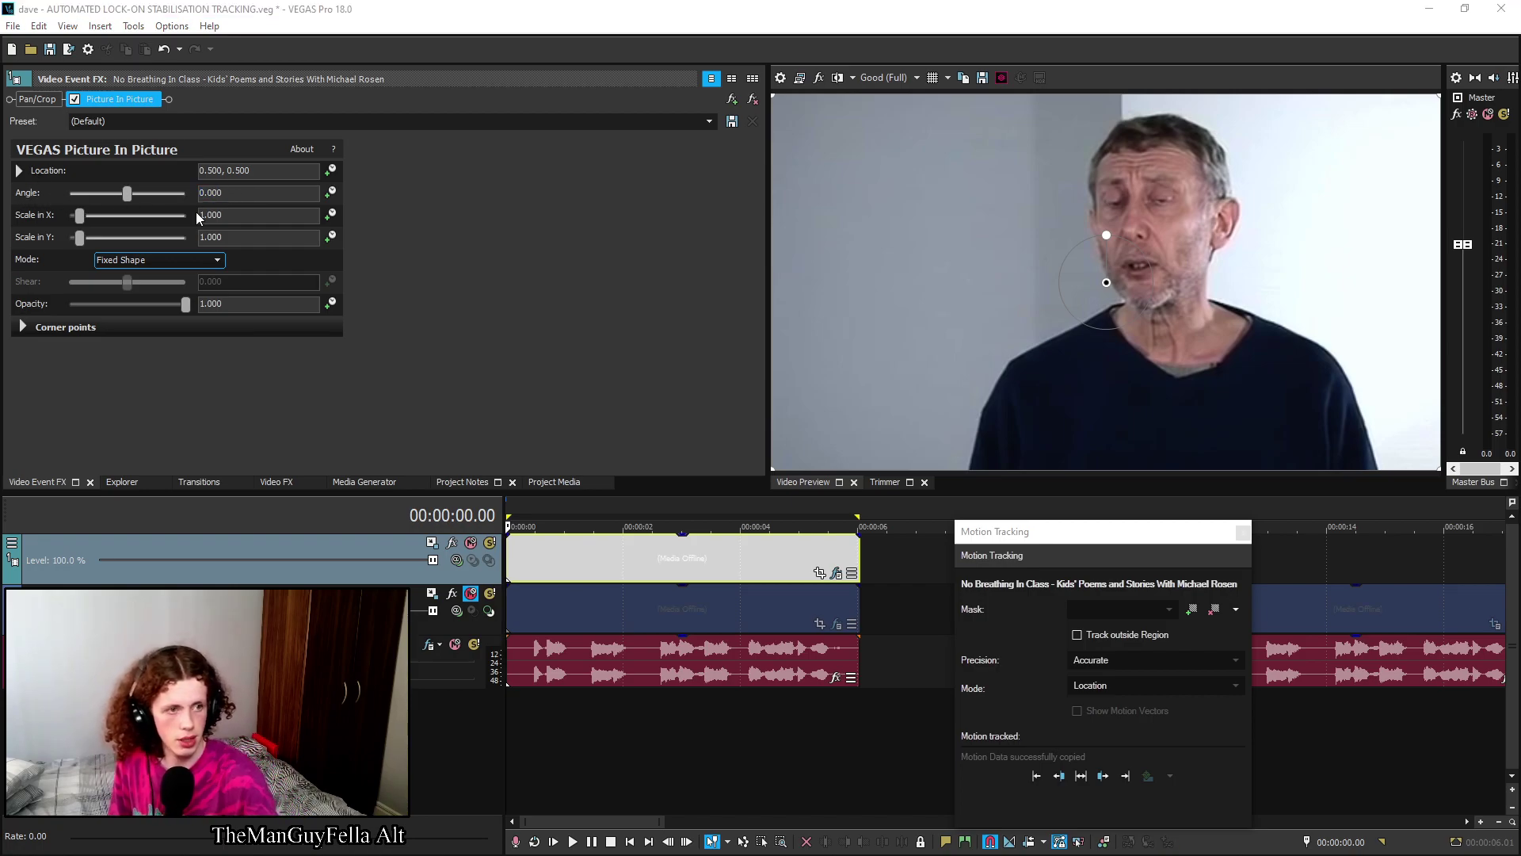
key("alt+Tab")
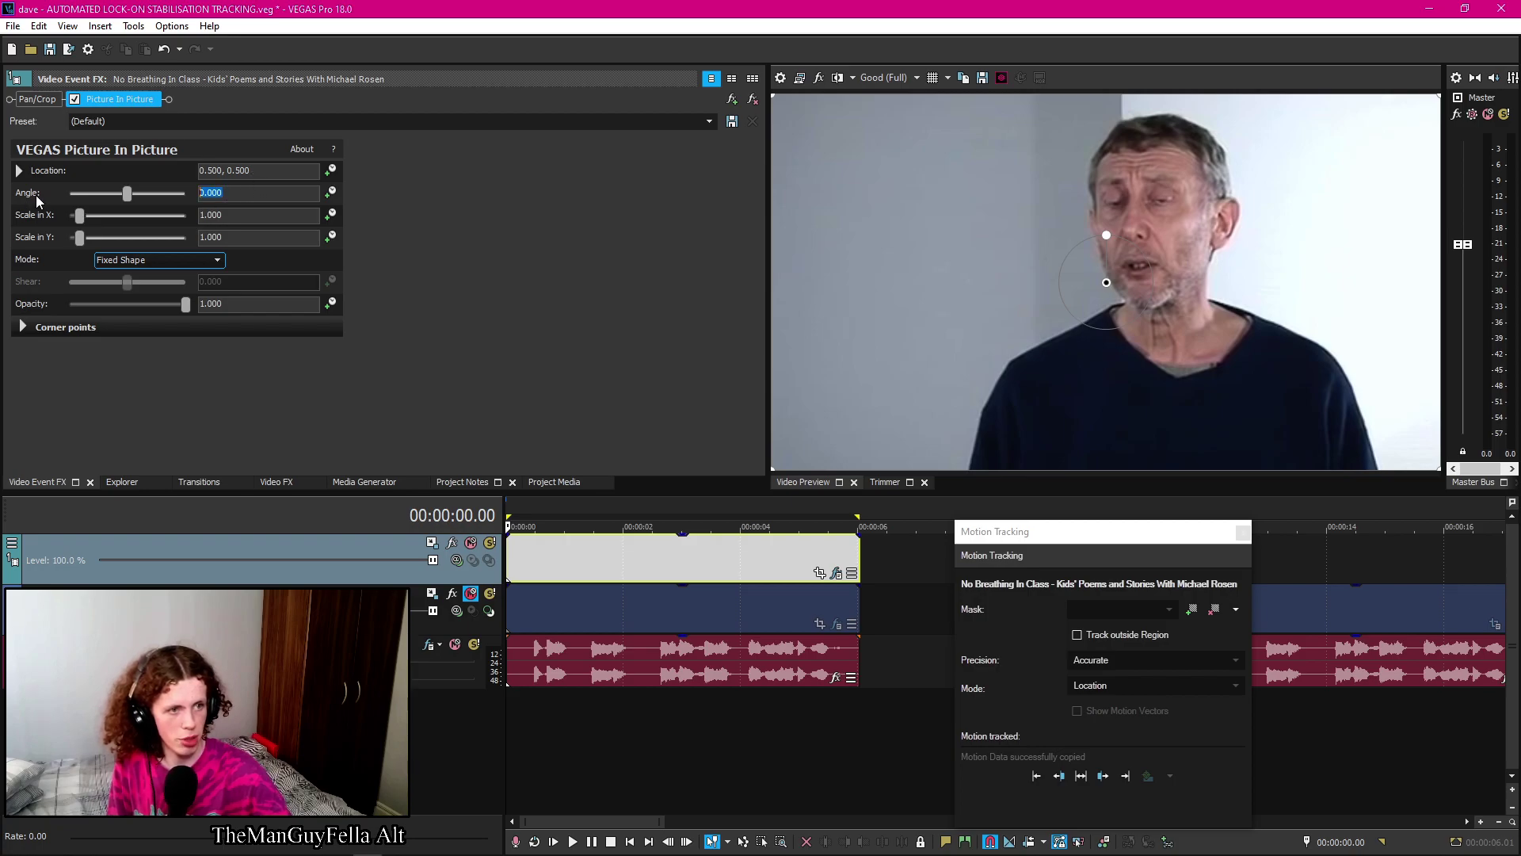
type("180")
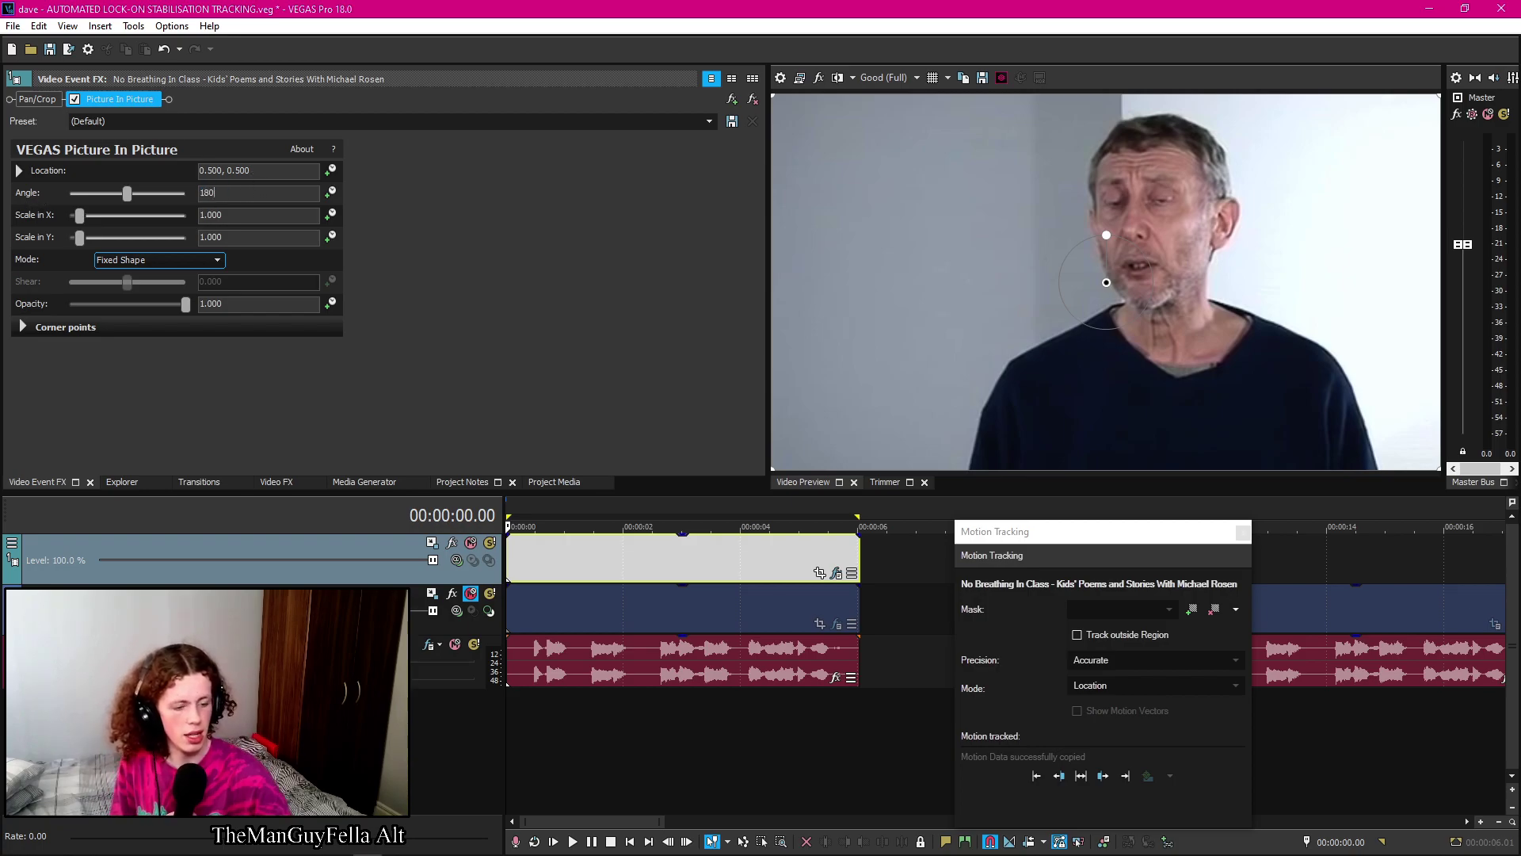
key("Return")
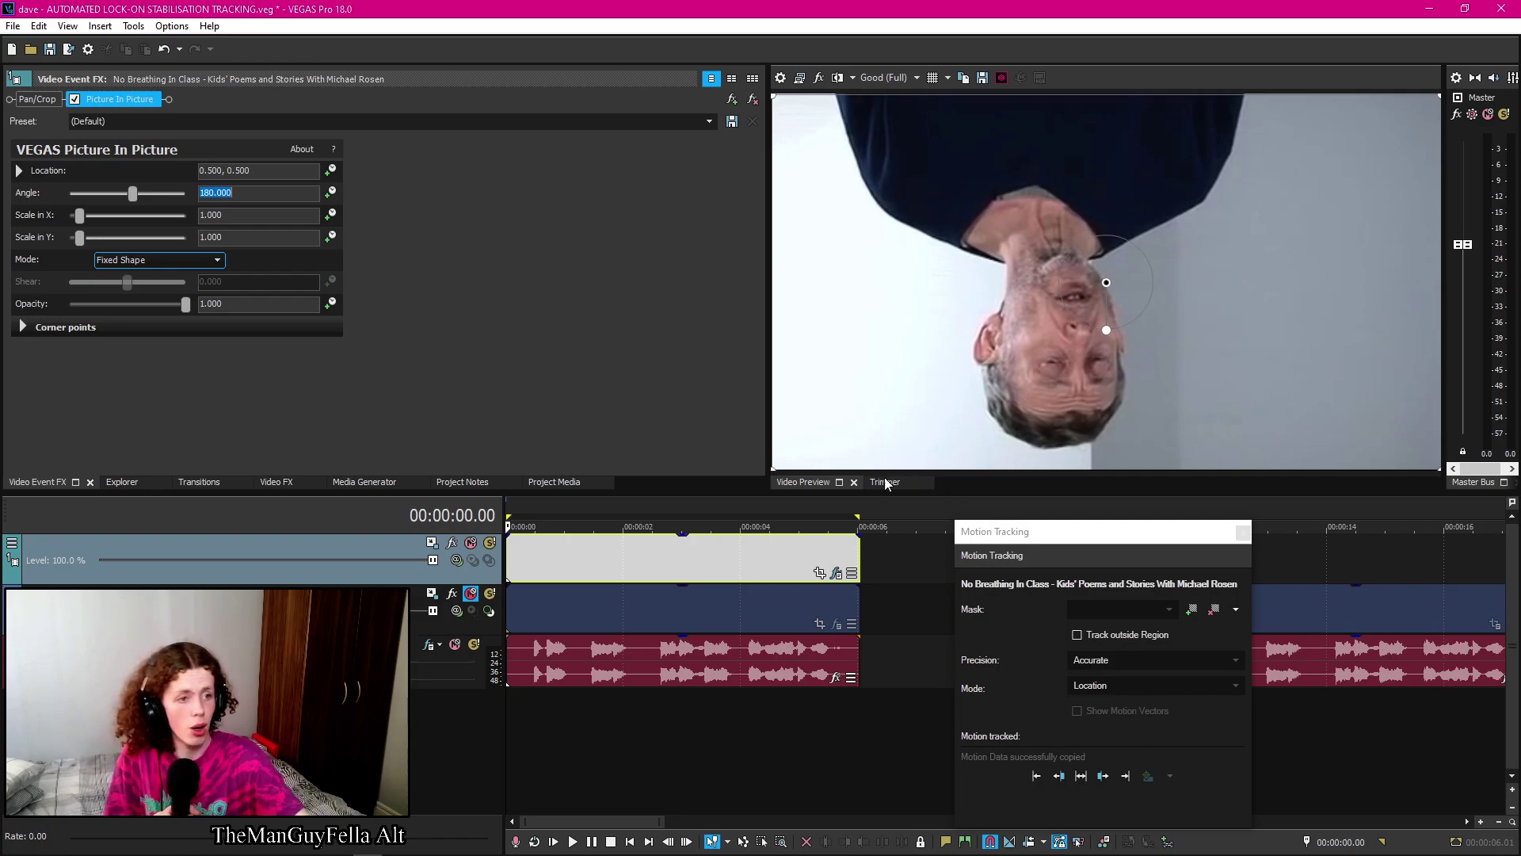
Transfer the lower event's nose tracking data onto the top event's Picture In Picture and play it back
left_click_drag(973, 531, 931, 463)
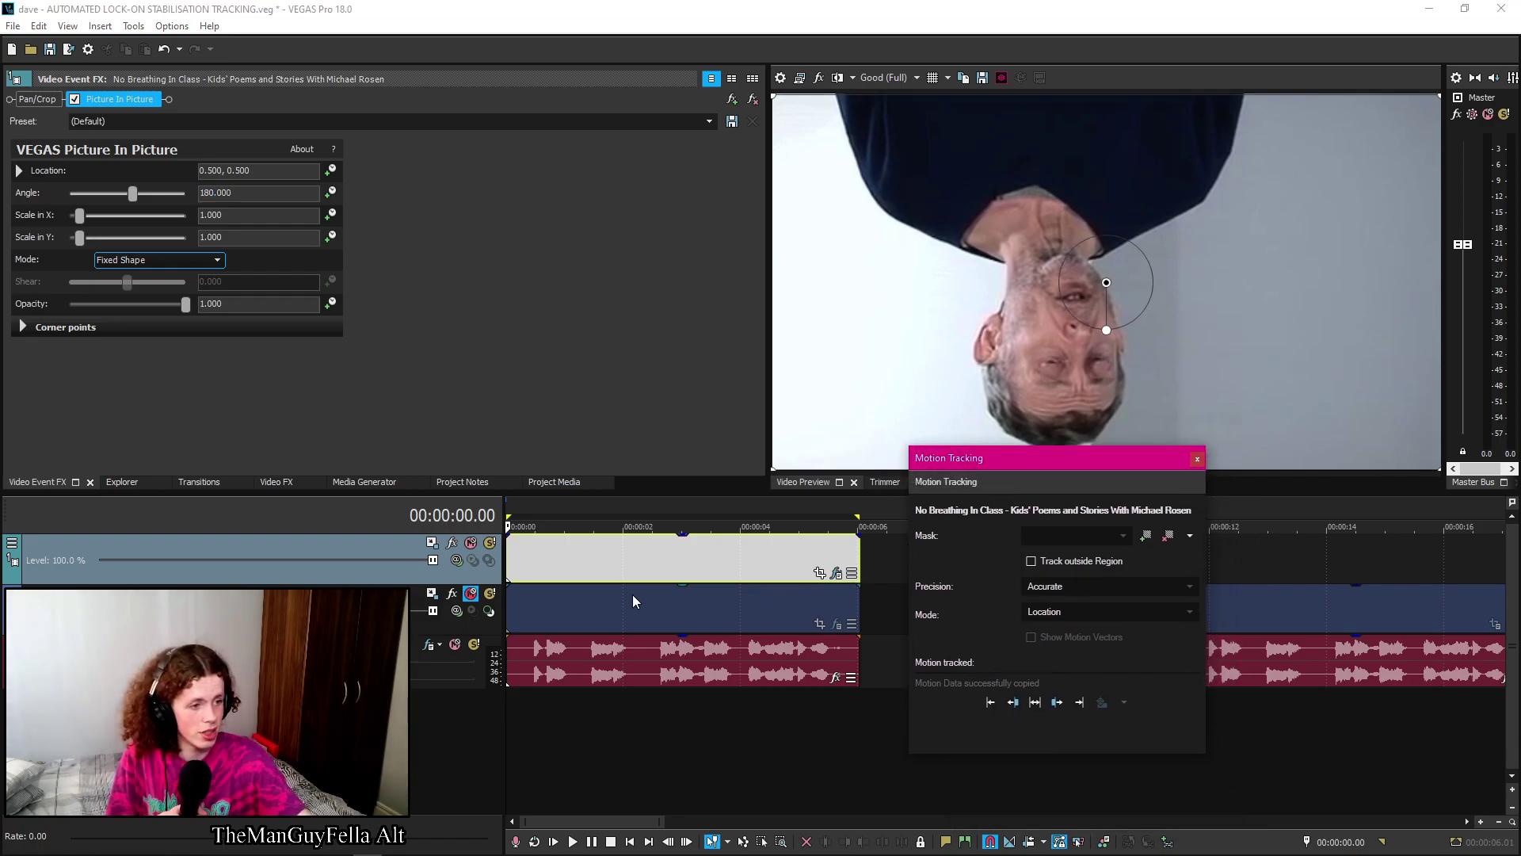
left_click(511, 597)
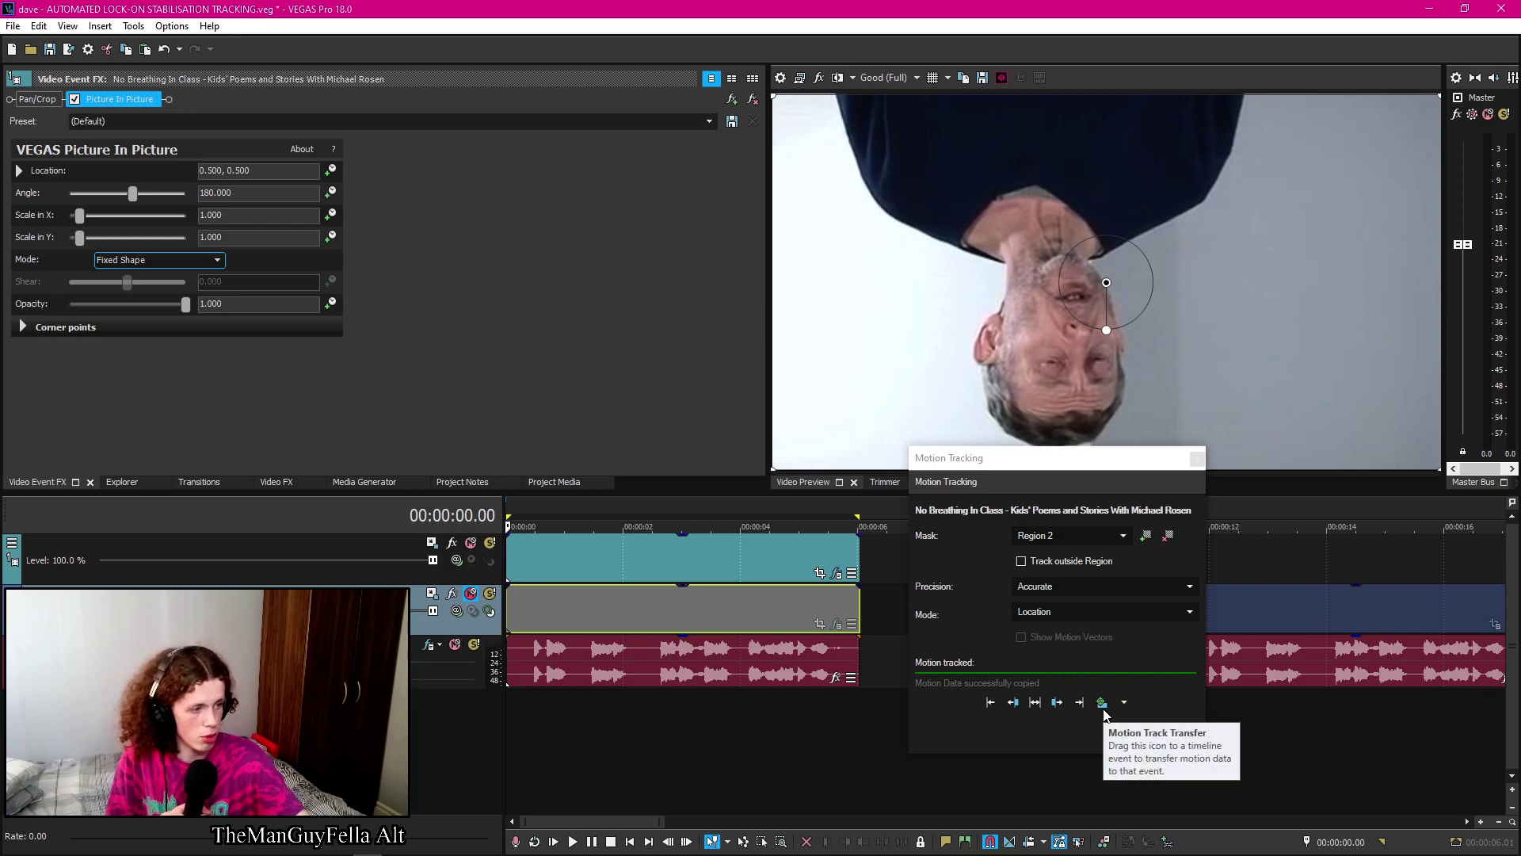
left_click_drag(1103, 711, 627, 546)
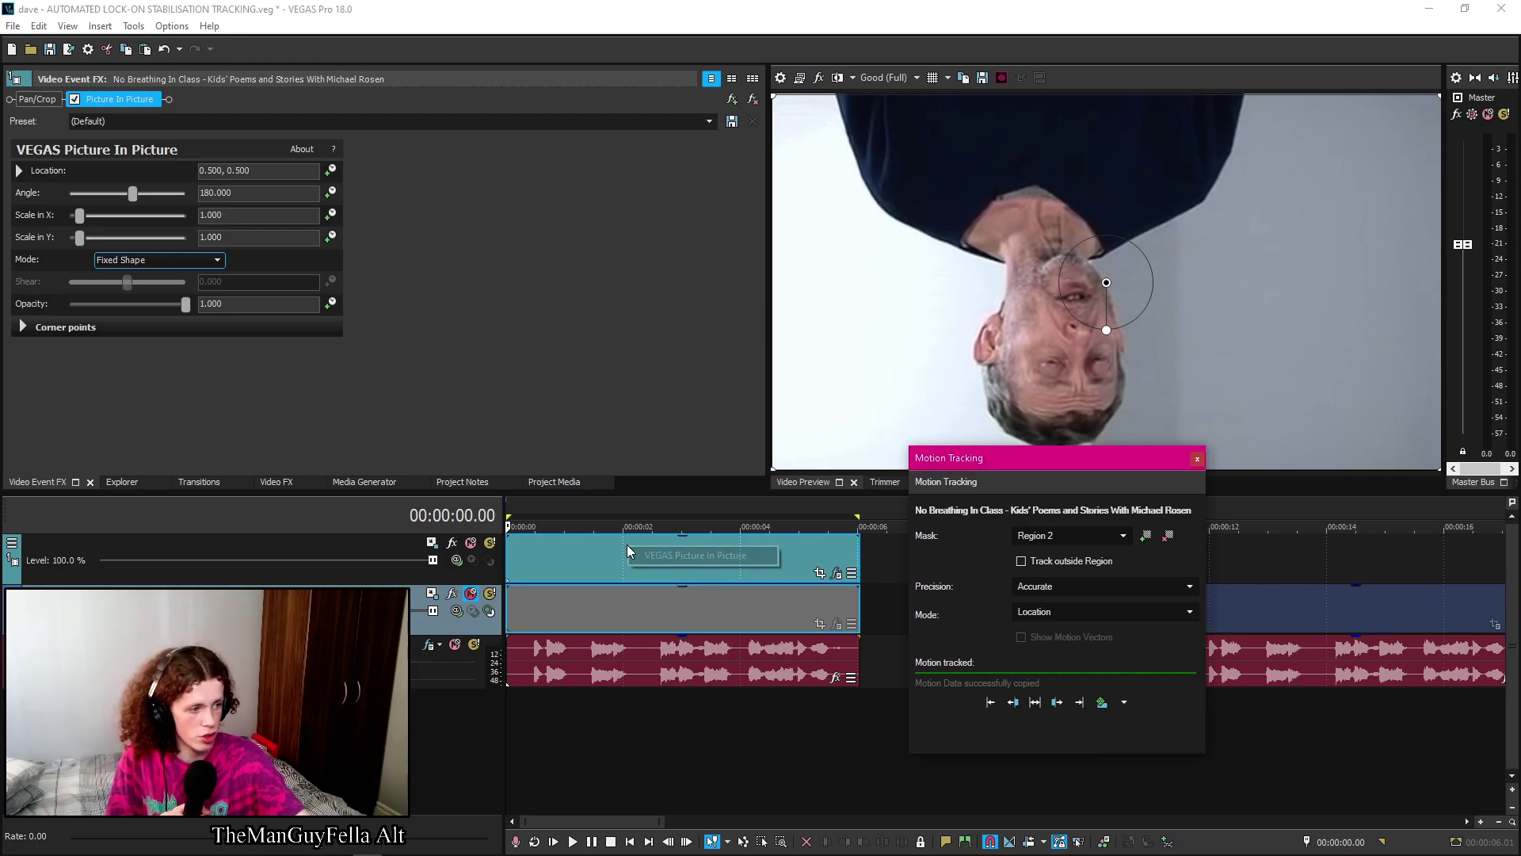
left_click(676, 558)
left_click(511, 554)
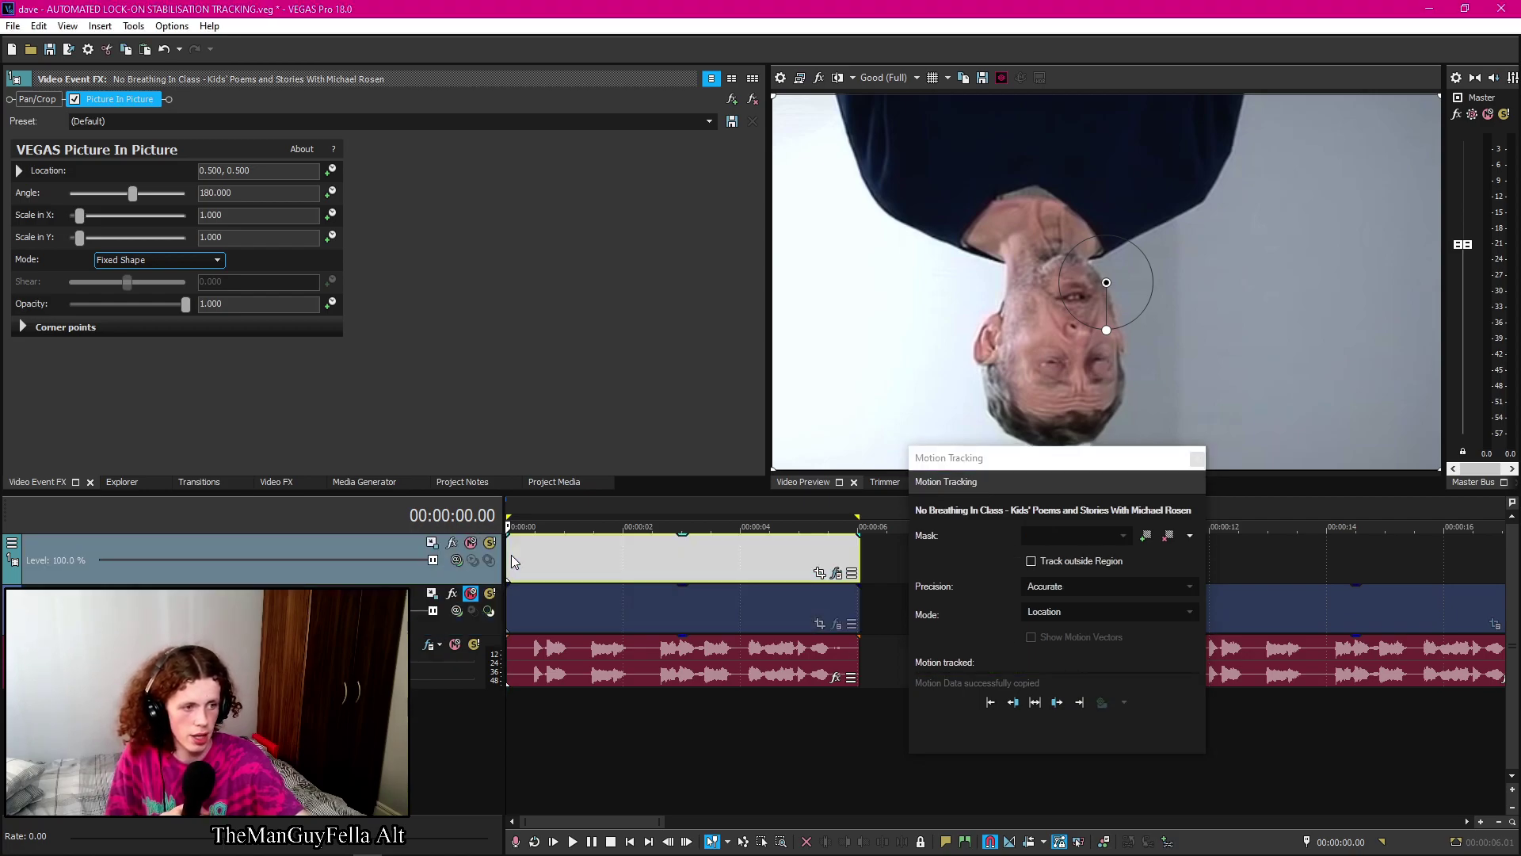
key("space")
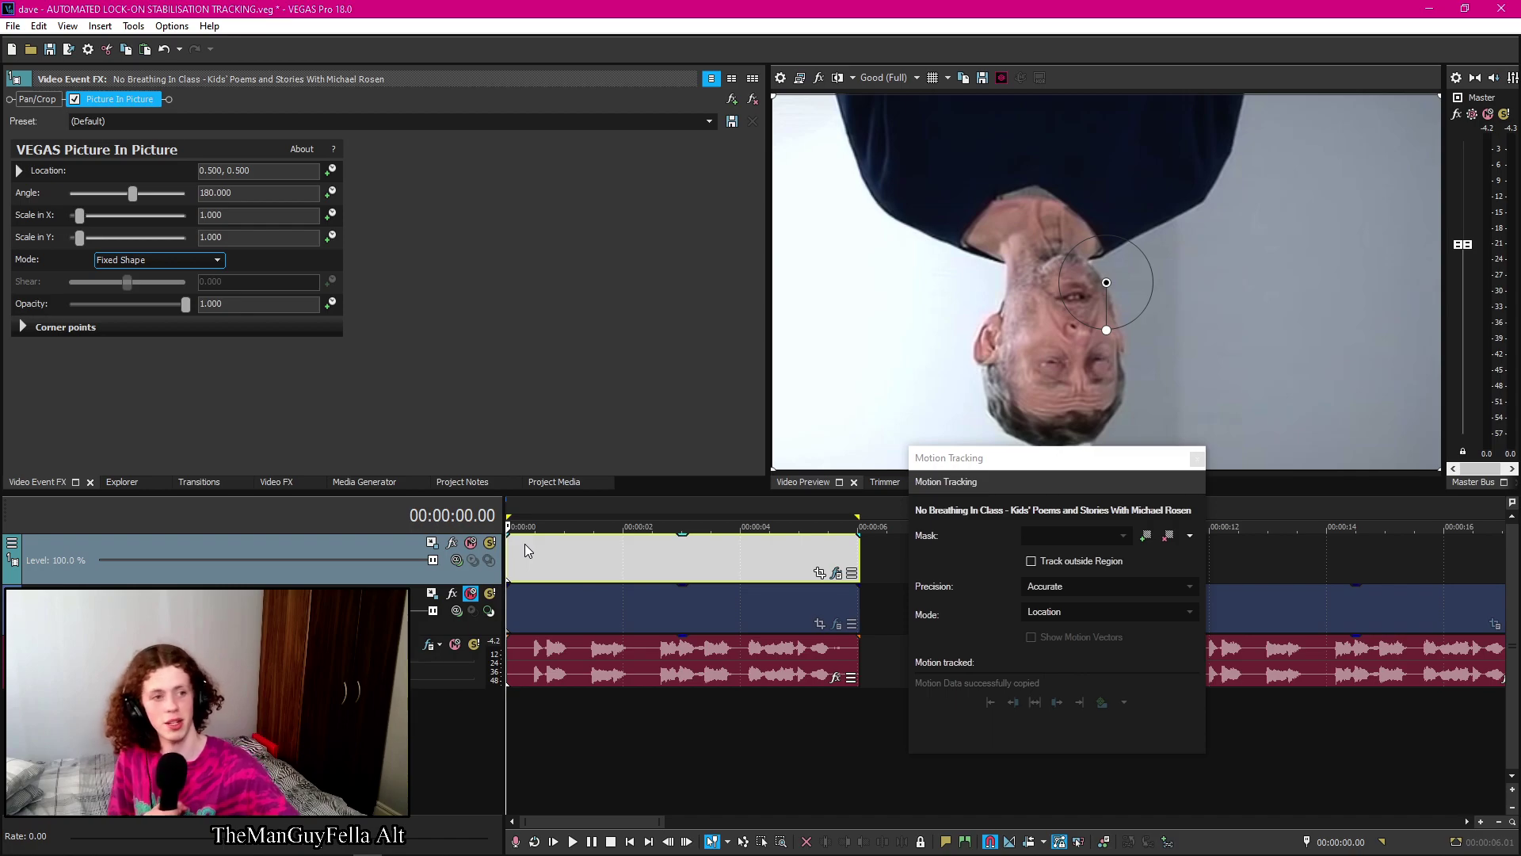
Flip the top event's Pan/Crop both horizontally and vertically, then preview the upright clip
left_click(45, 99)
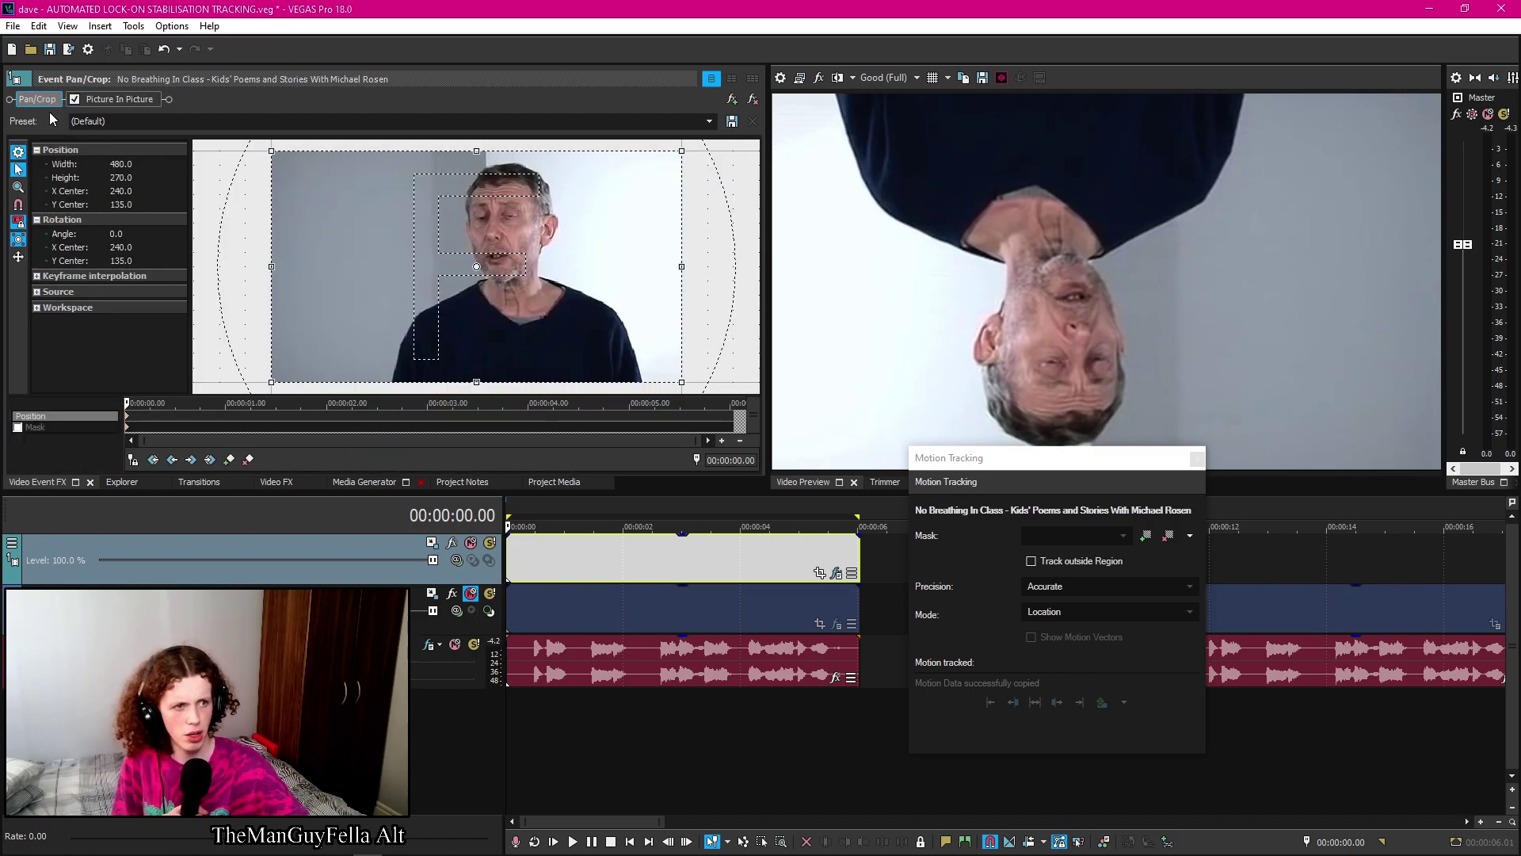
right_click(462, 217)
left_click(507, 263)
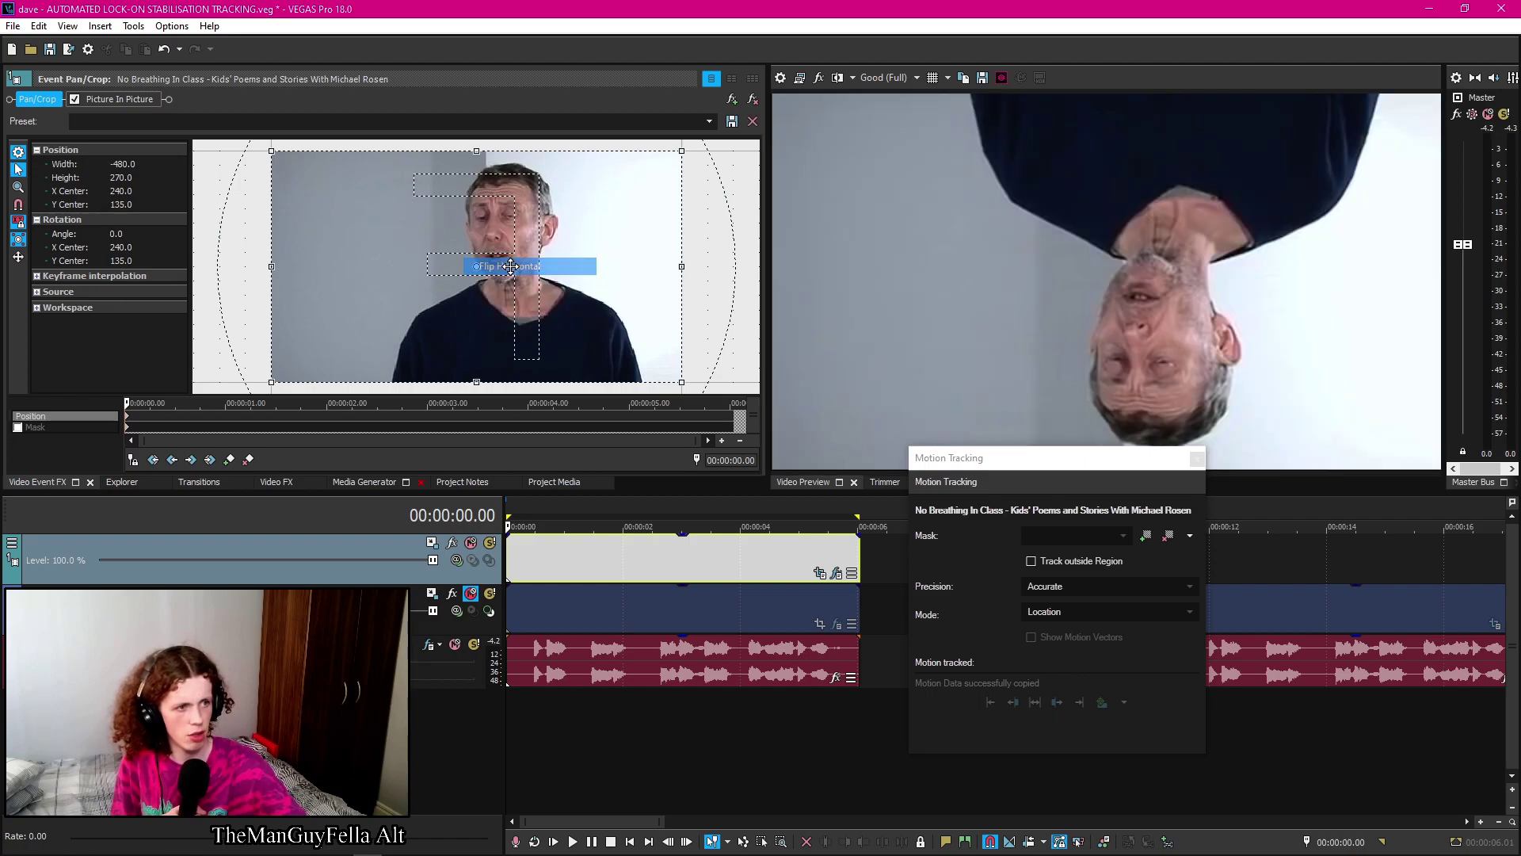
right_click(462, 206)
left_click(527, 267)
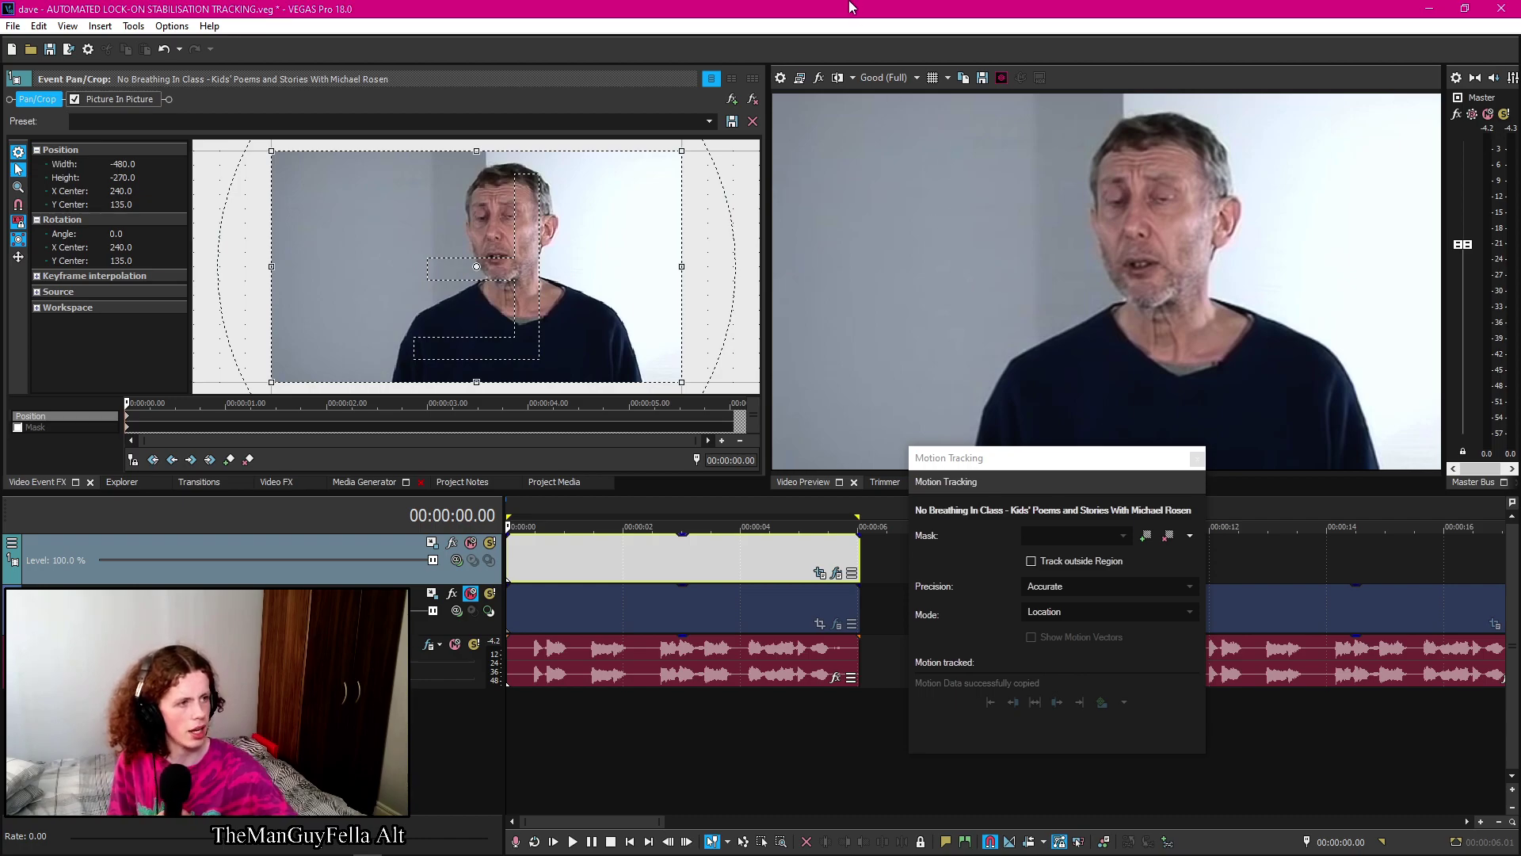
key("space")
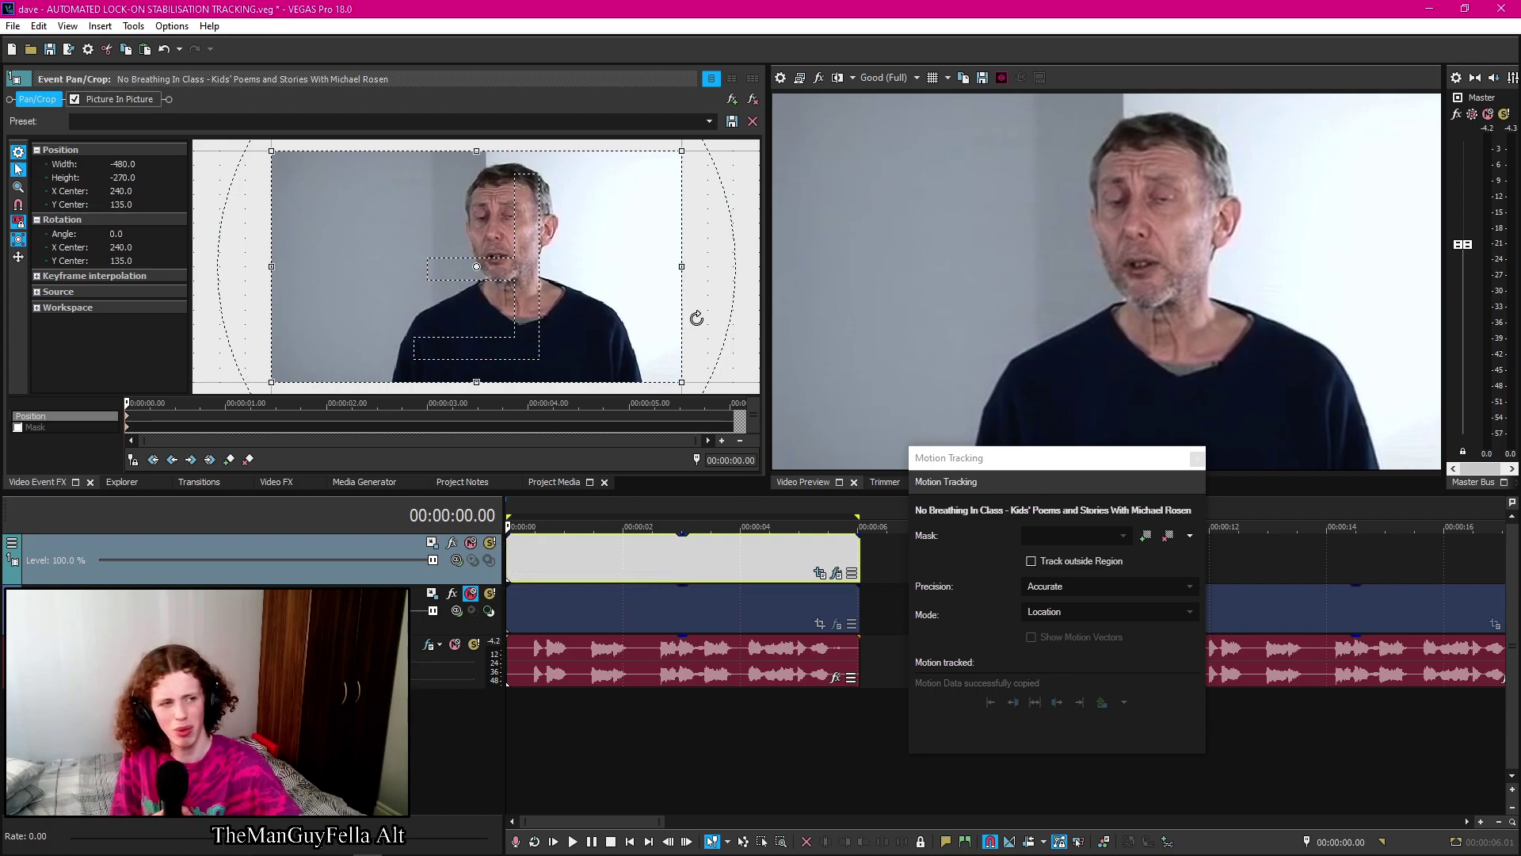
Move Pan/Crop after Picture In Picture in the event's effect chain and preview the result
left_click(24, 100)
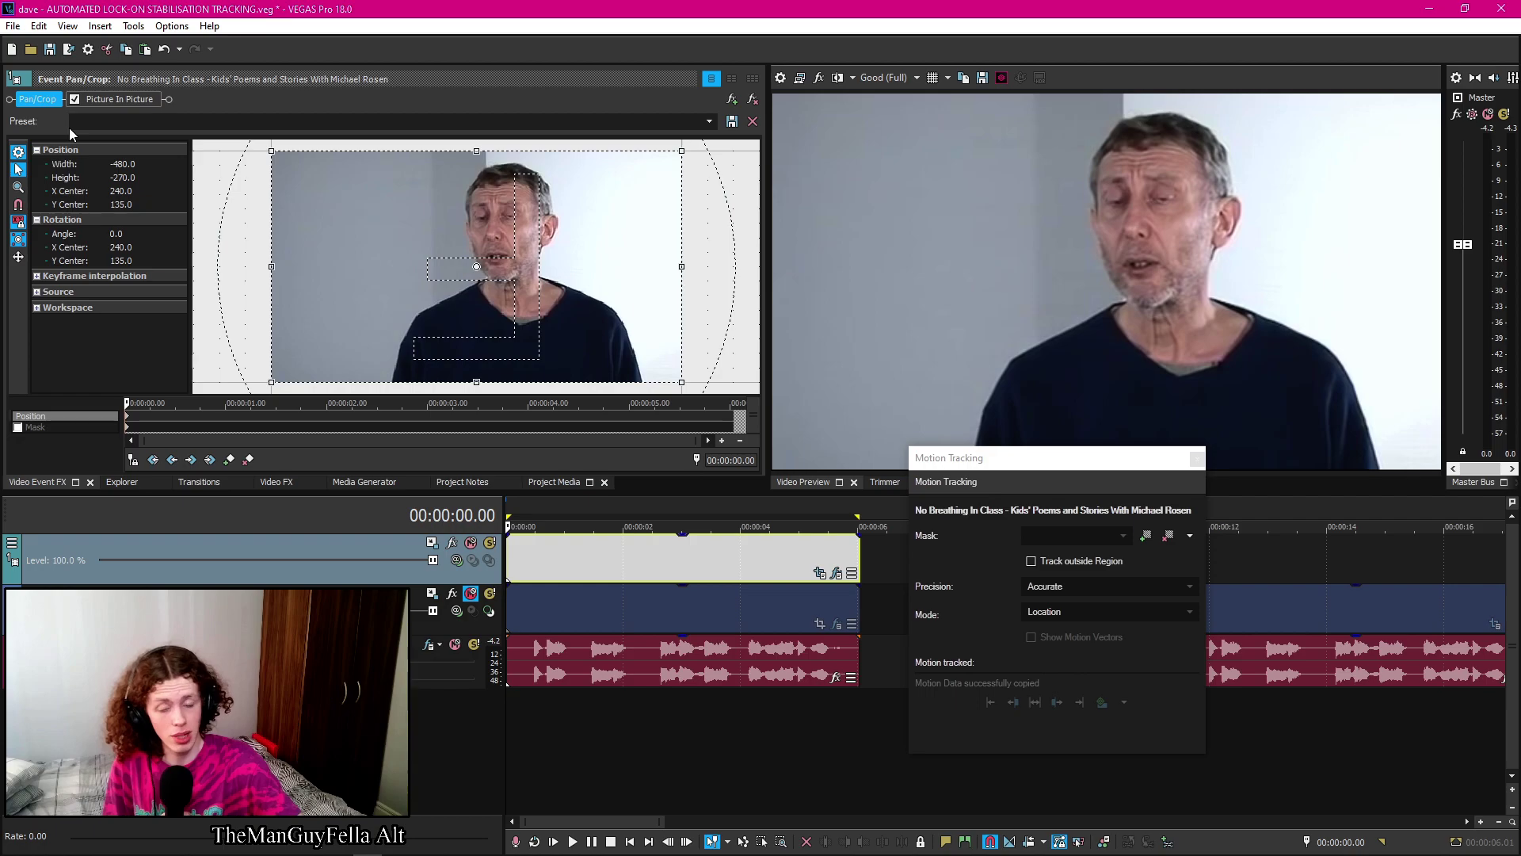
left_click(32, 99)
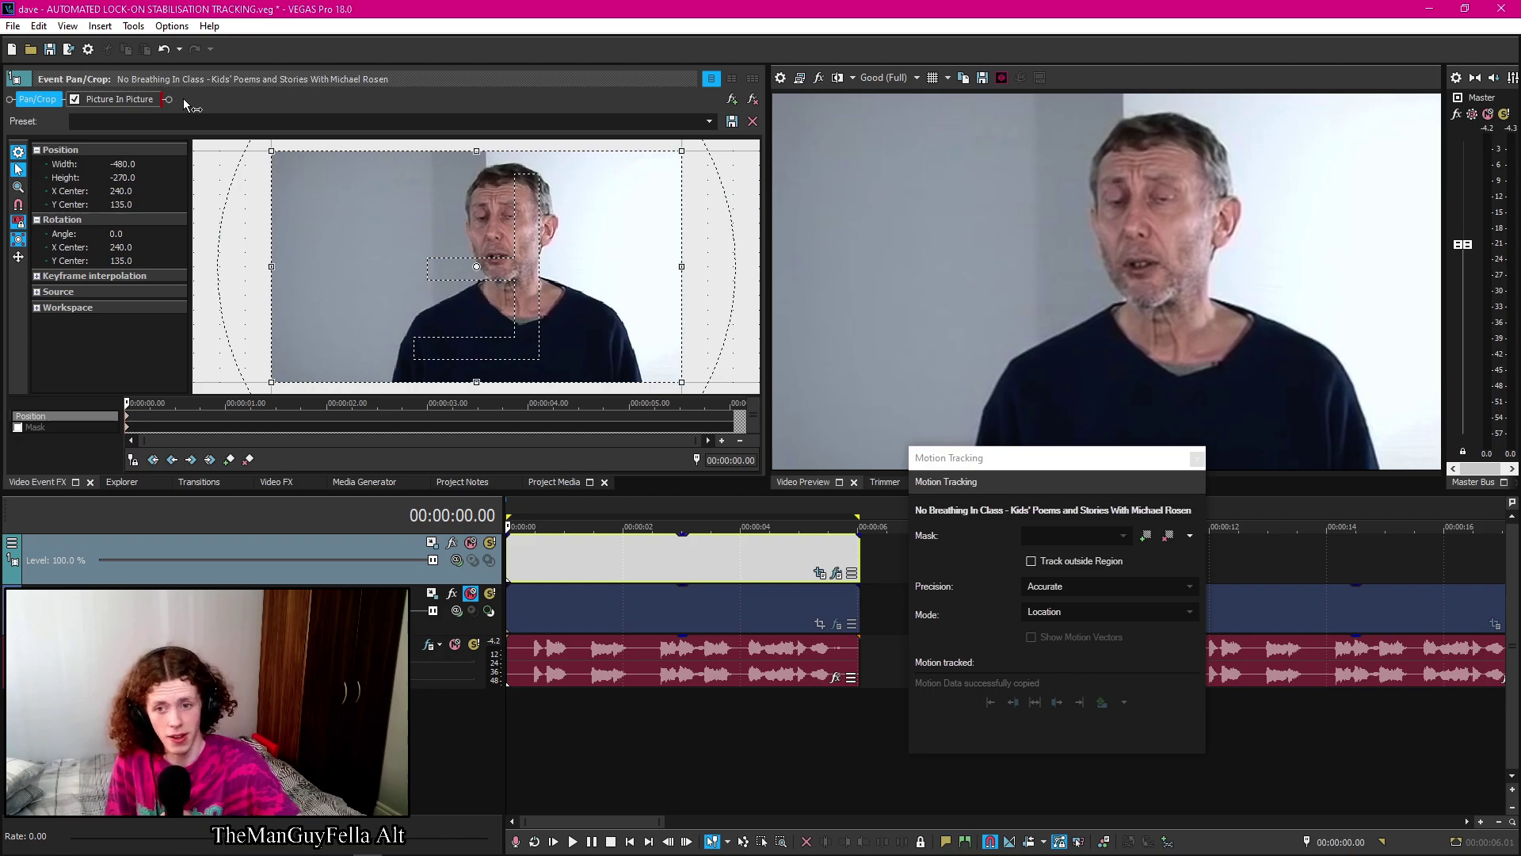
left_click_drag(188, 104, 167, 100)
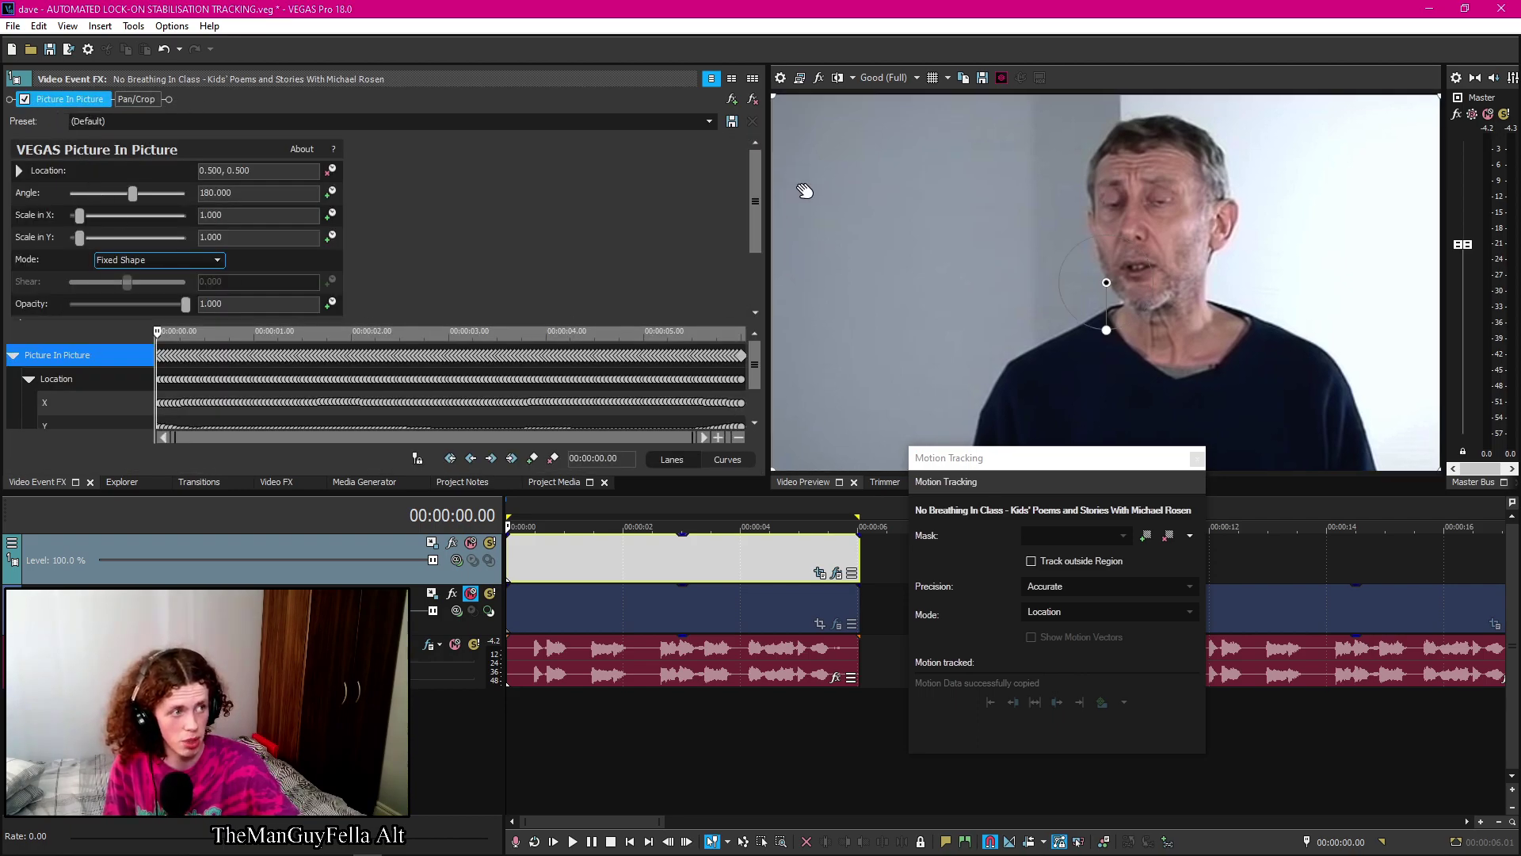
left_click(136, 99)
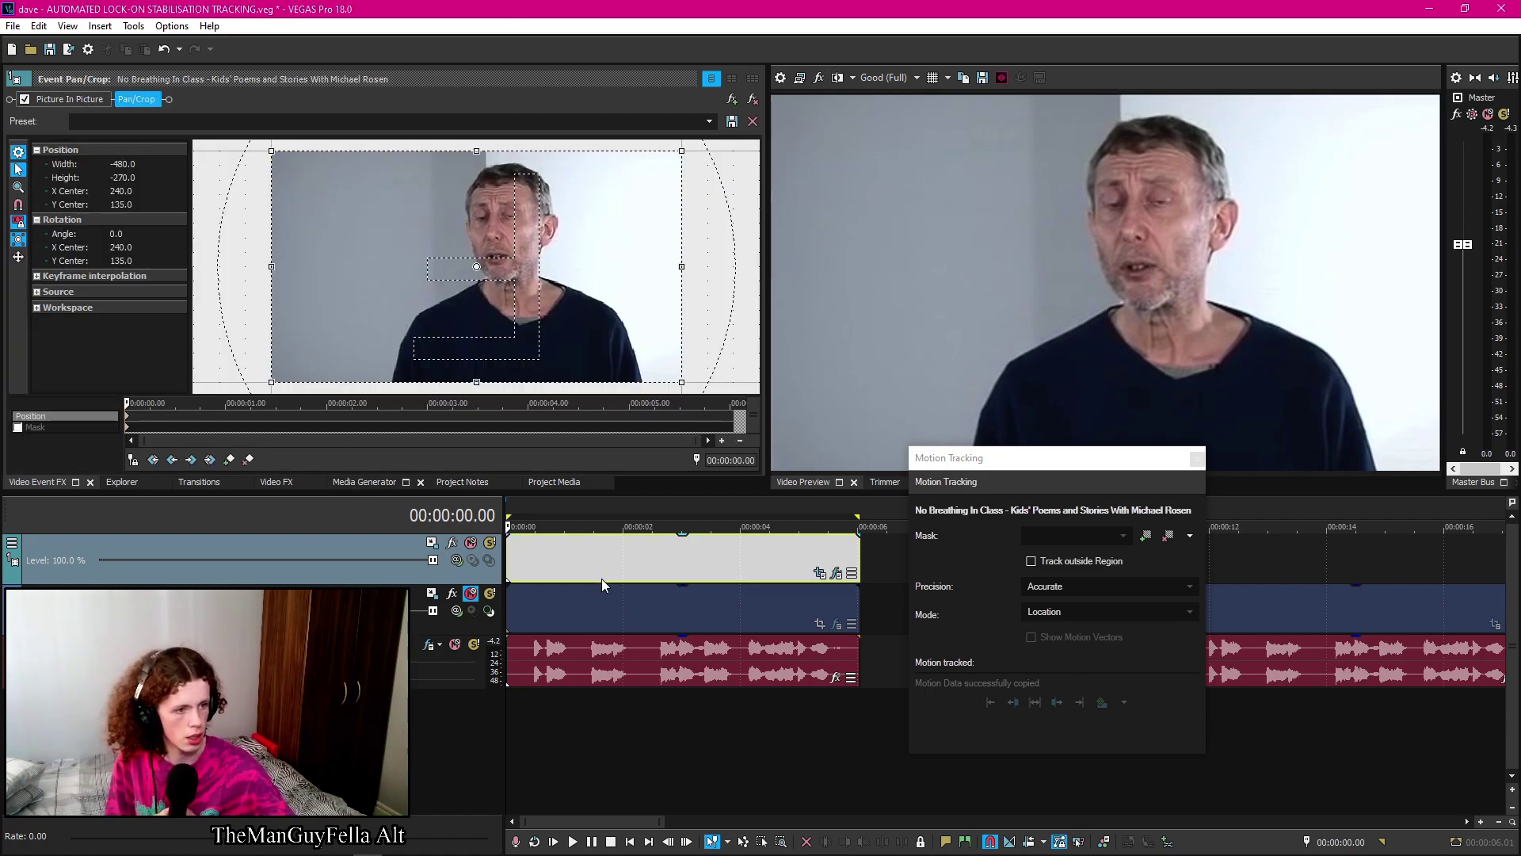
left_click(511, 552)
key("space")
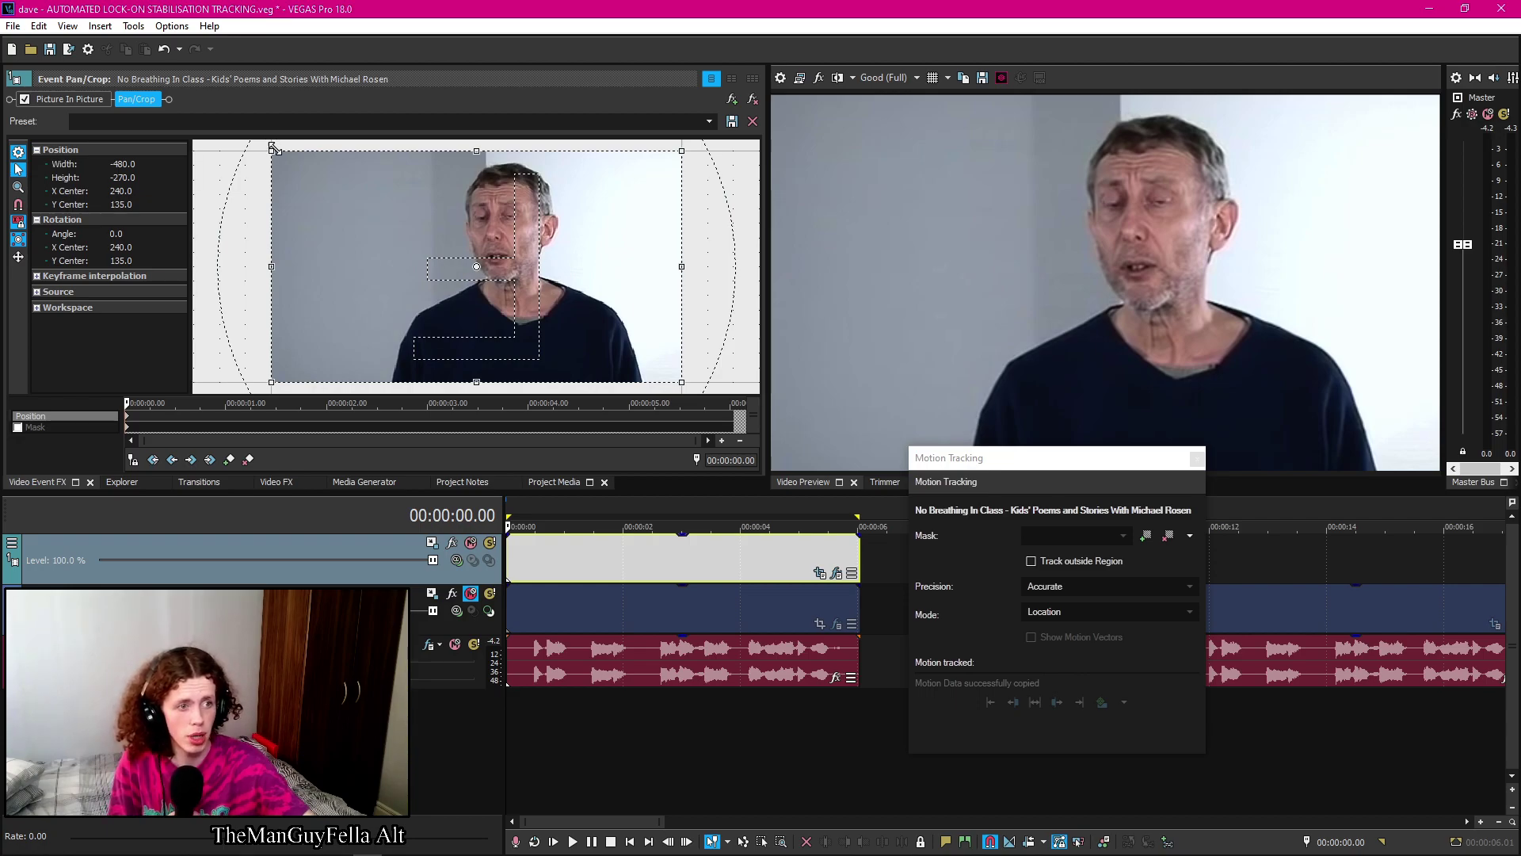
Shrink the Pan/Crop frame to -189.5 × -106.6 and centre it on the face at 220.6, 124.8
left_click_drag(268, 149, 466, 264)
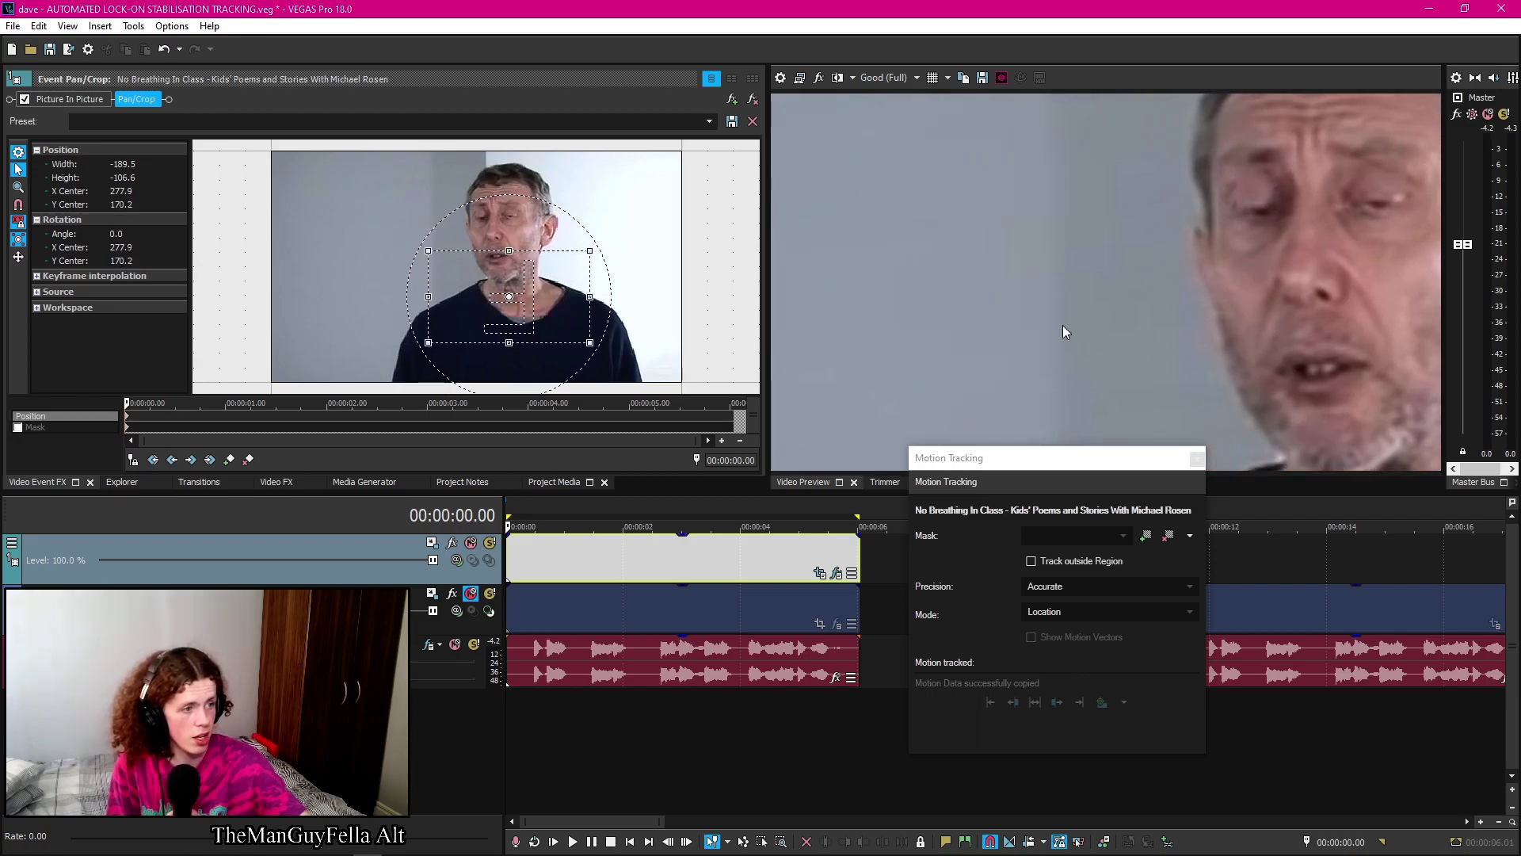
left_click(511, 560)
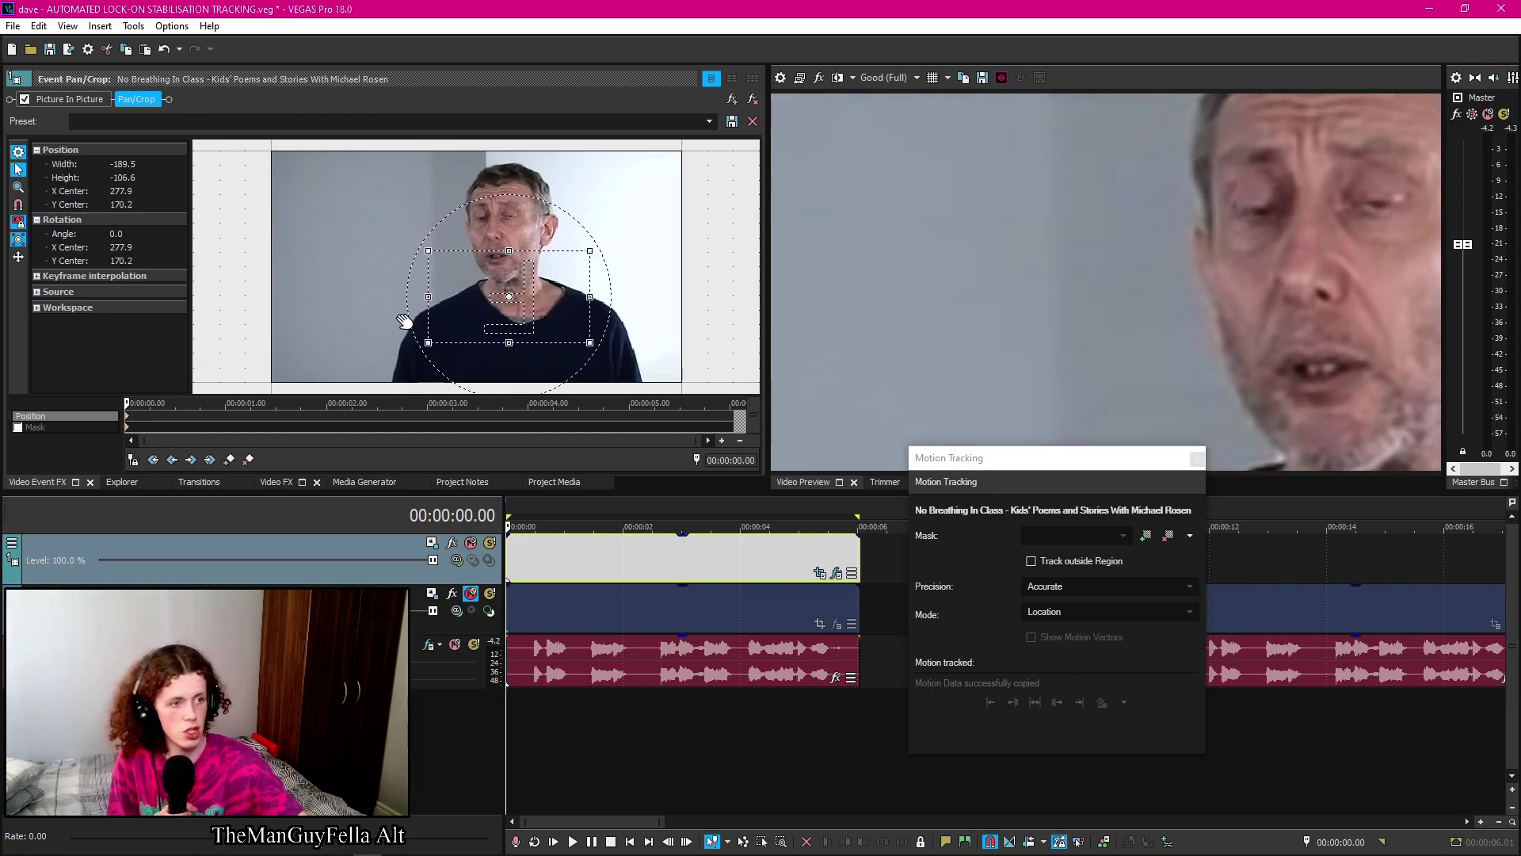
key("space")
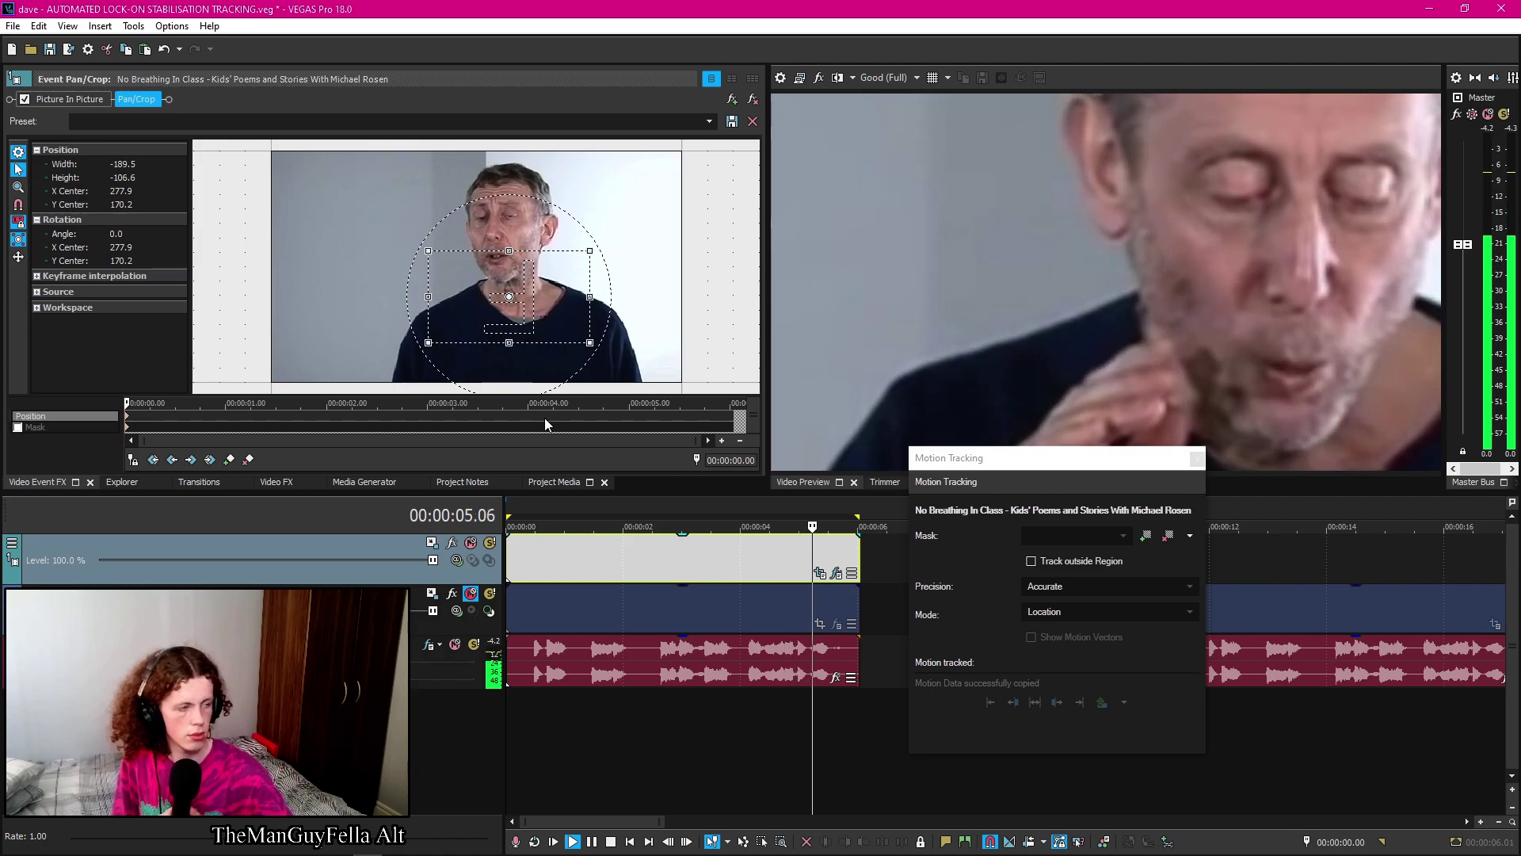
left_click_drag(518, 302, 469, 264)
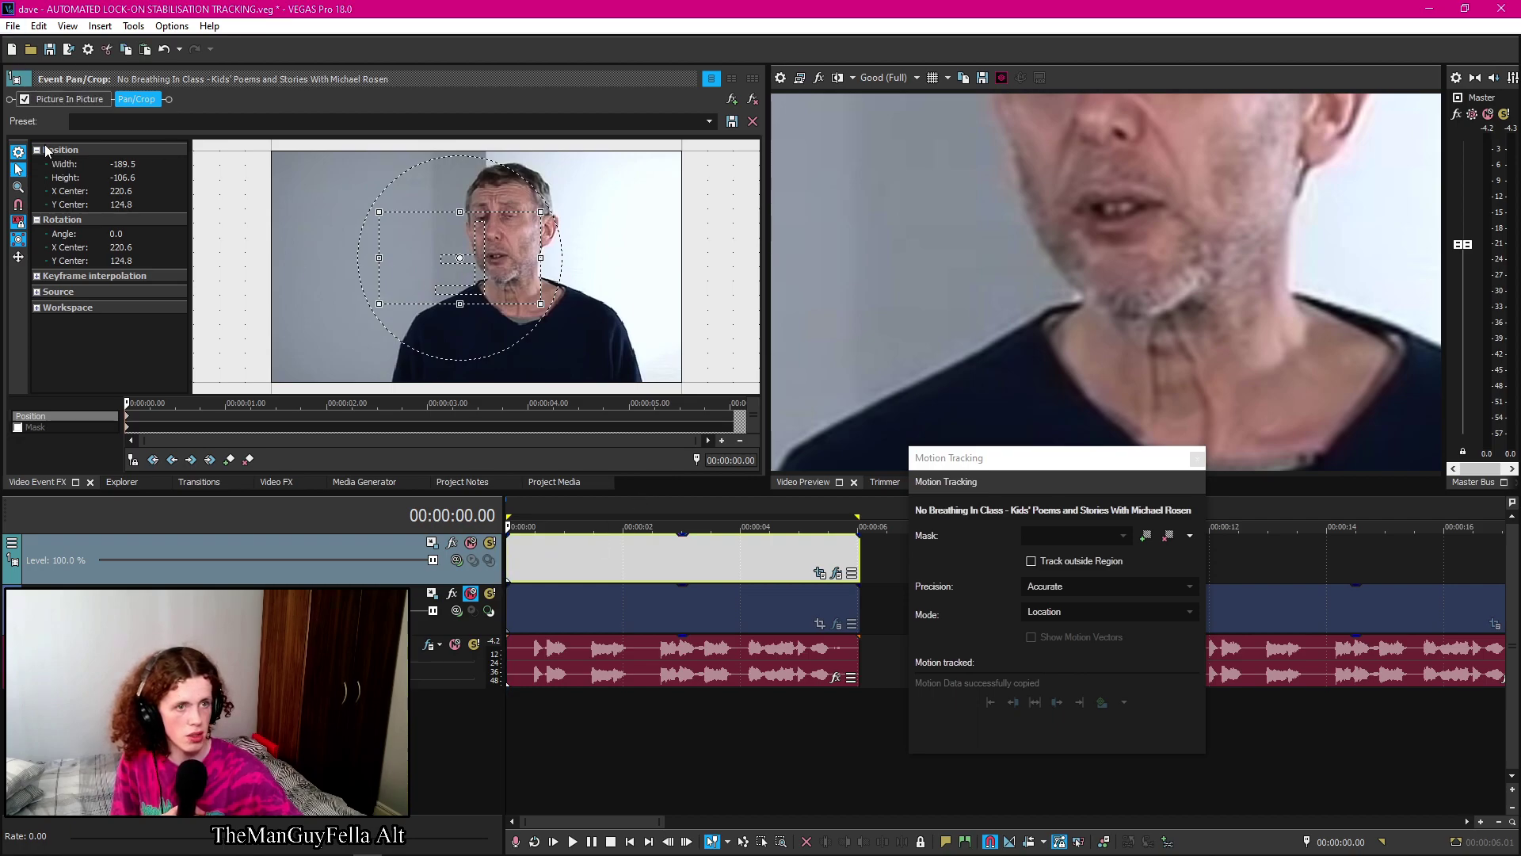
key("space")
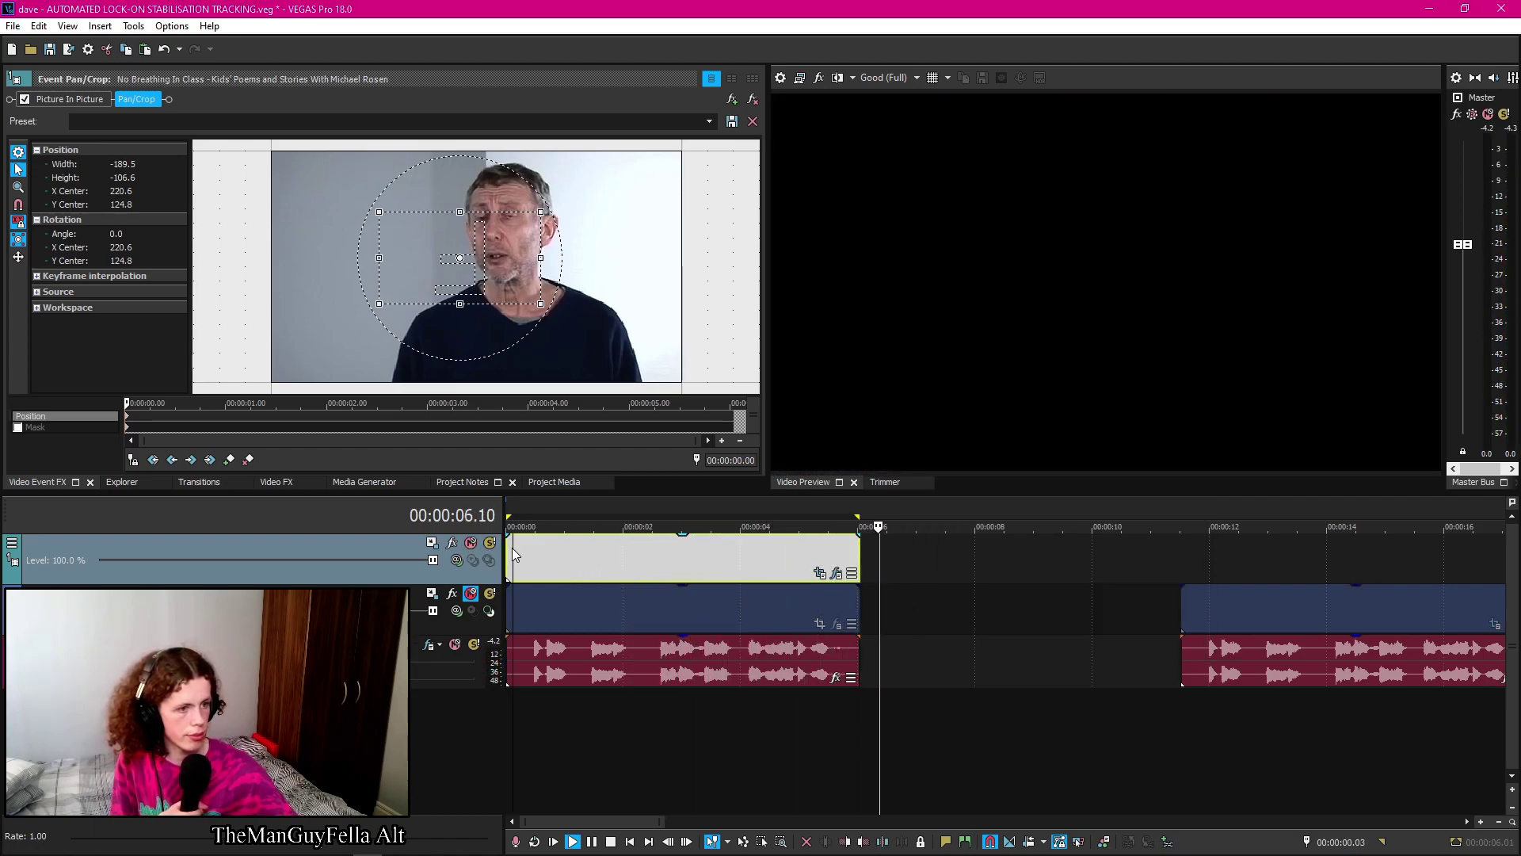
Delete the event on the second video track, then delete that empty track
key("space")
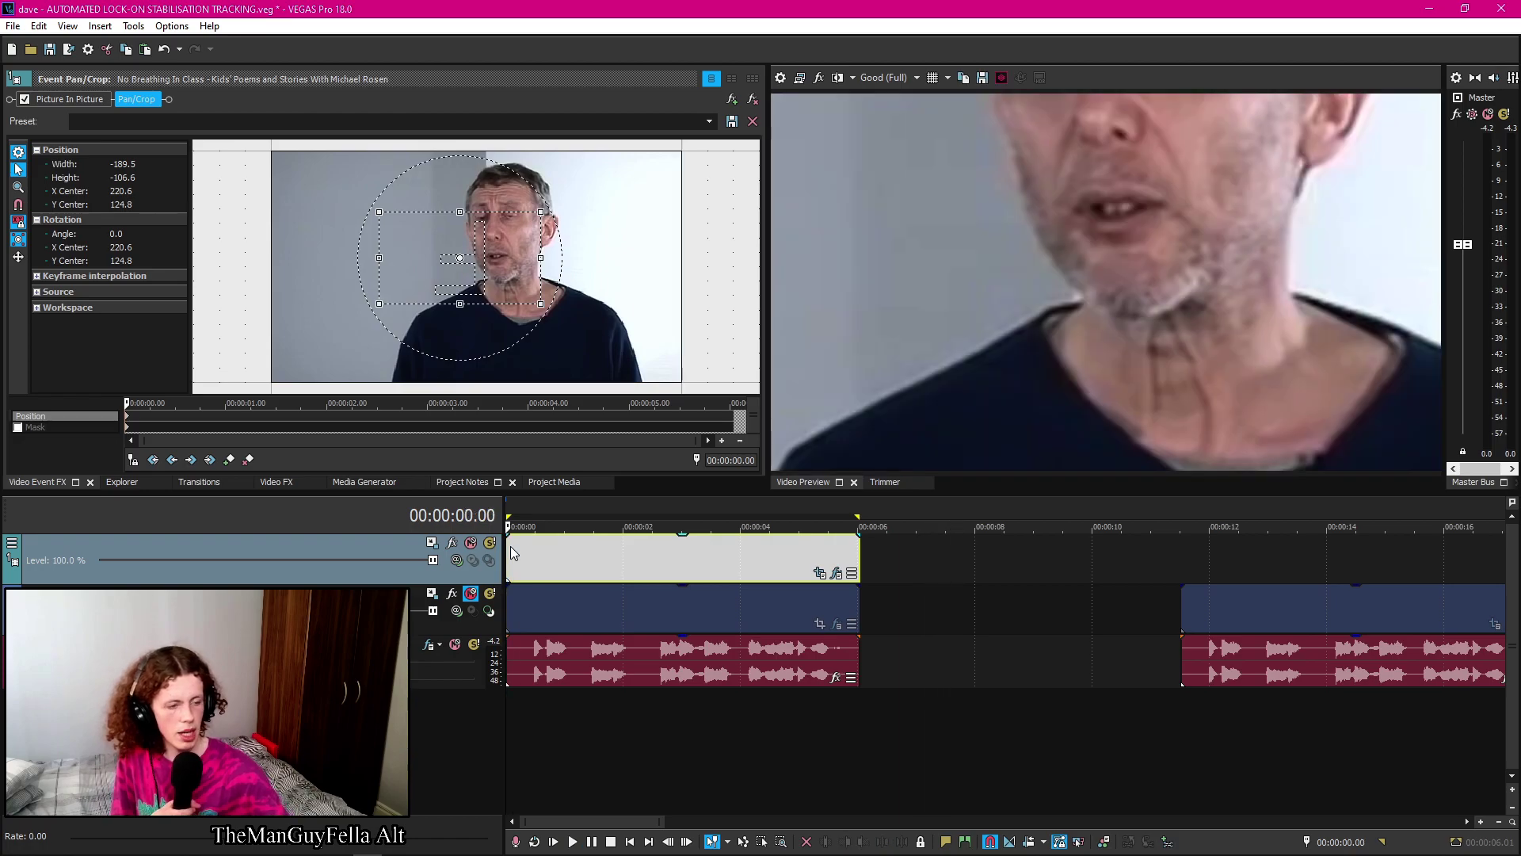
left_click(511, 600)
key("Delete")
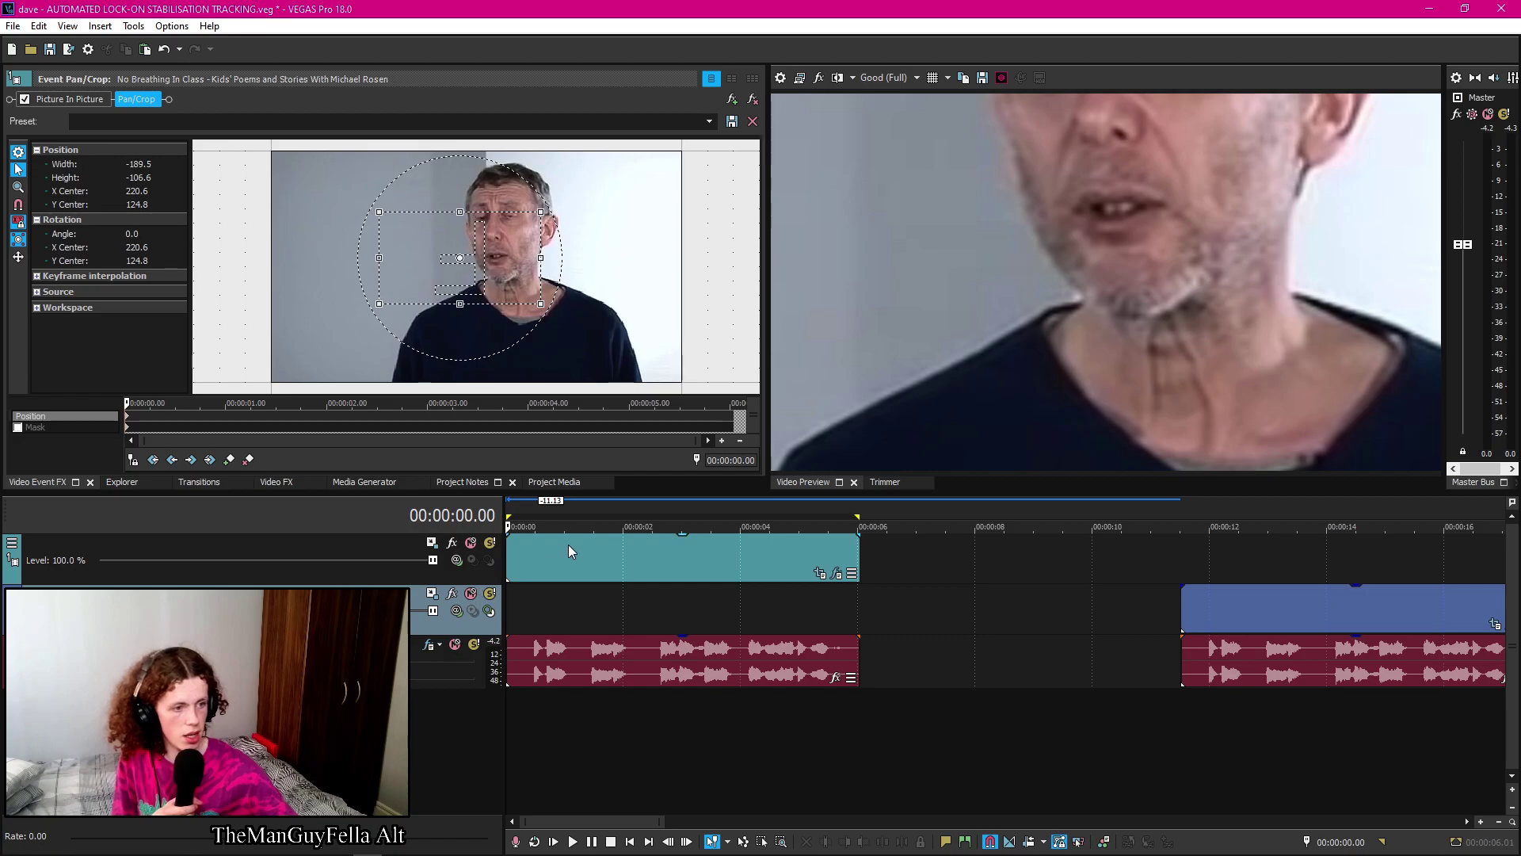
left_click(568, 544)
right_click(548, 572)
left_click(584, 436)
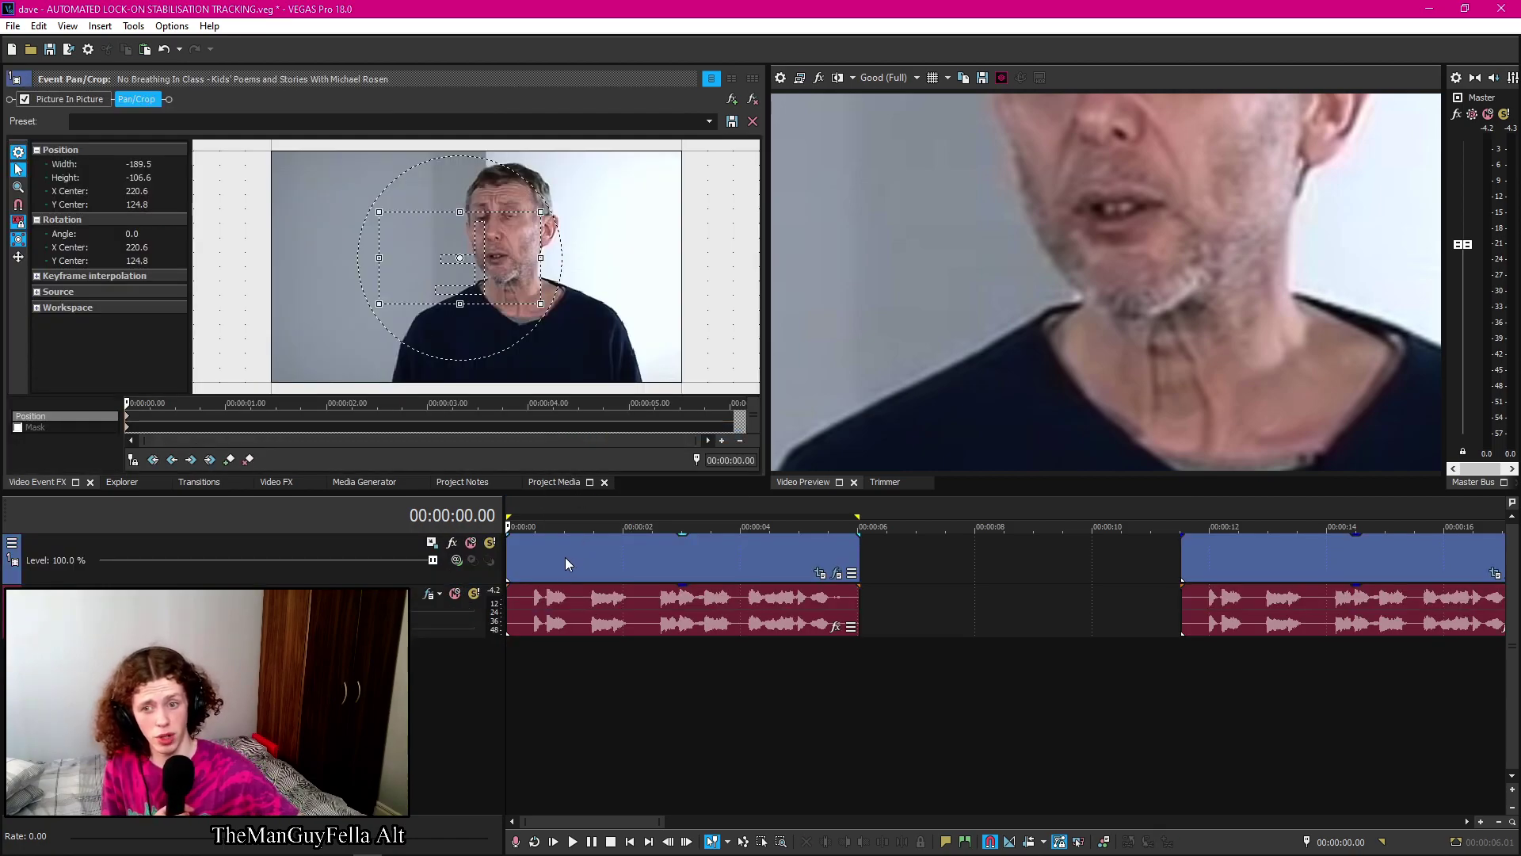
Select the remaining clip and scrub back to its first frame
left_click(531, 559)
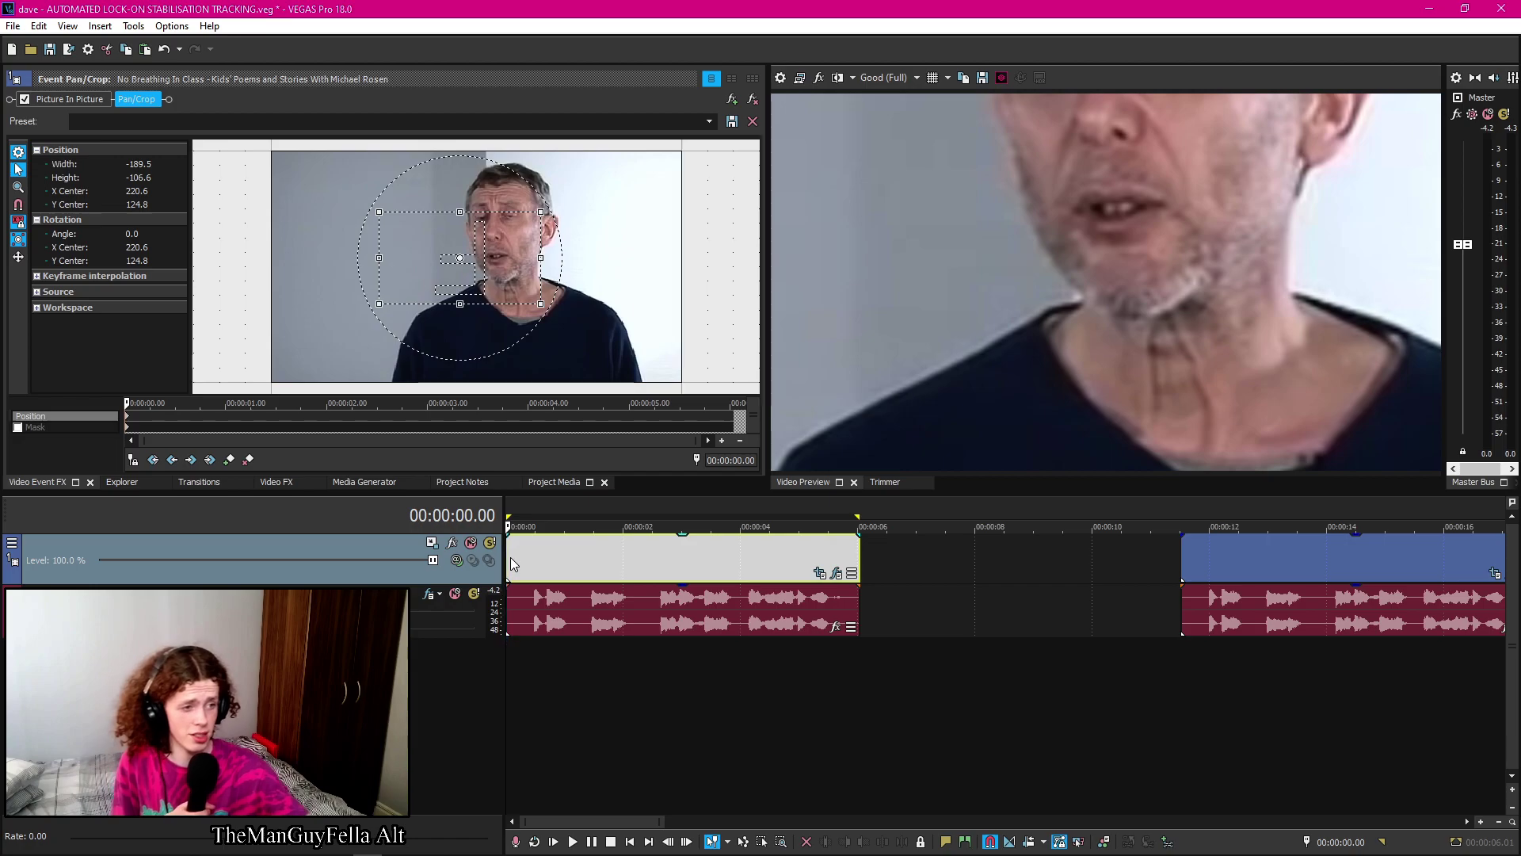
left_click(826, 570)
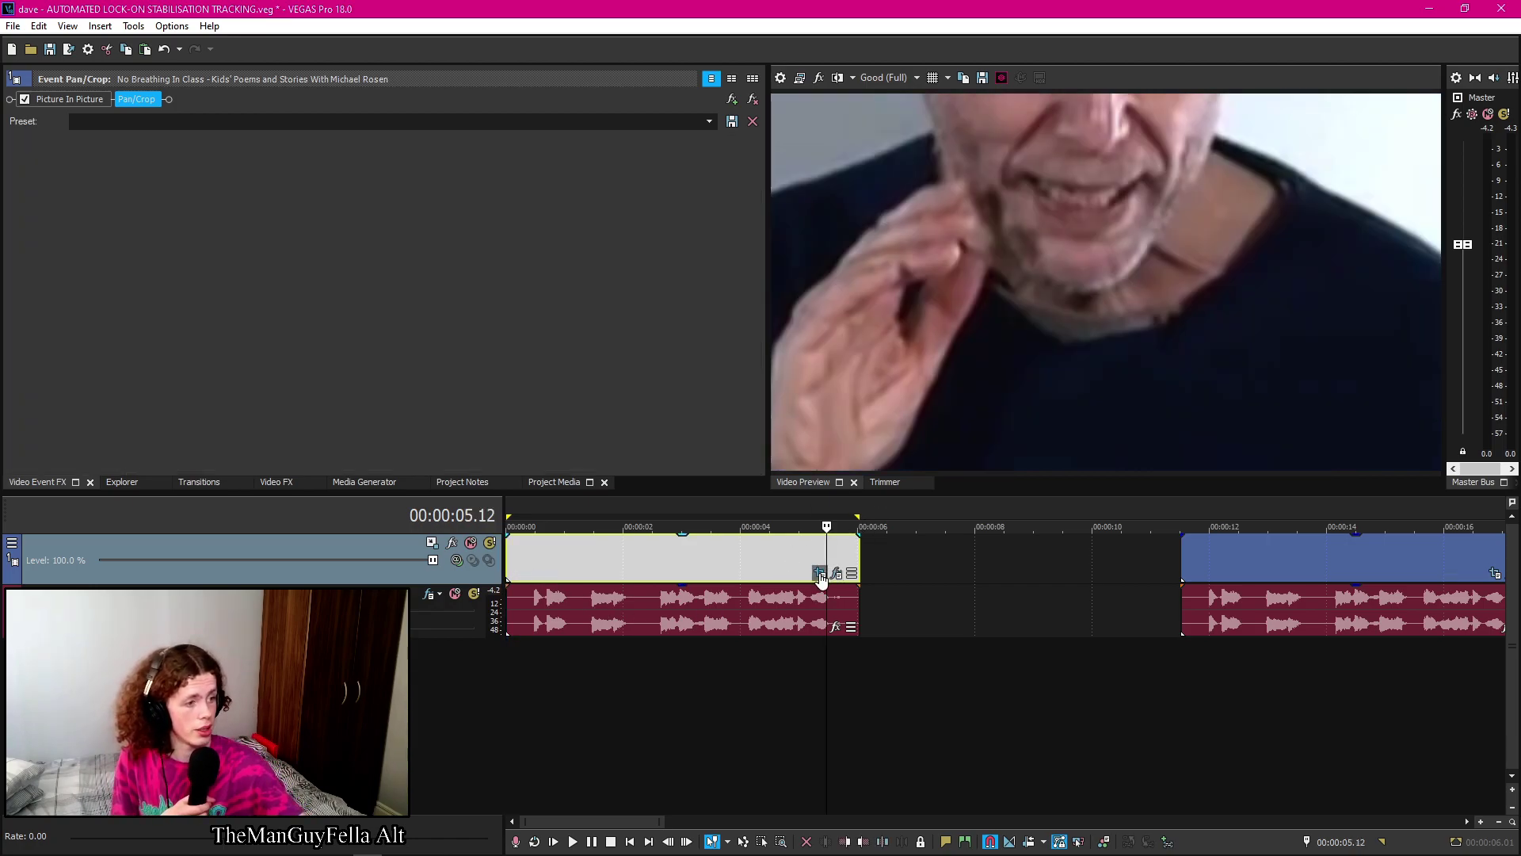
left_click(507, 548)
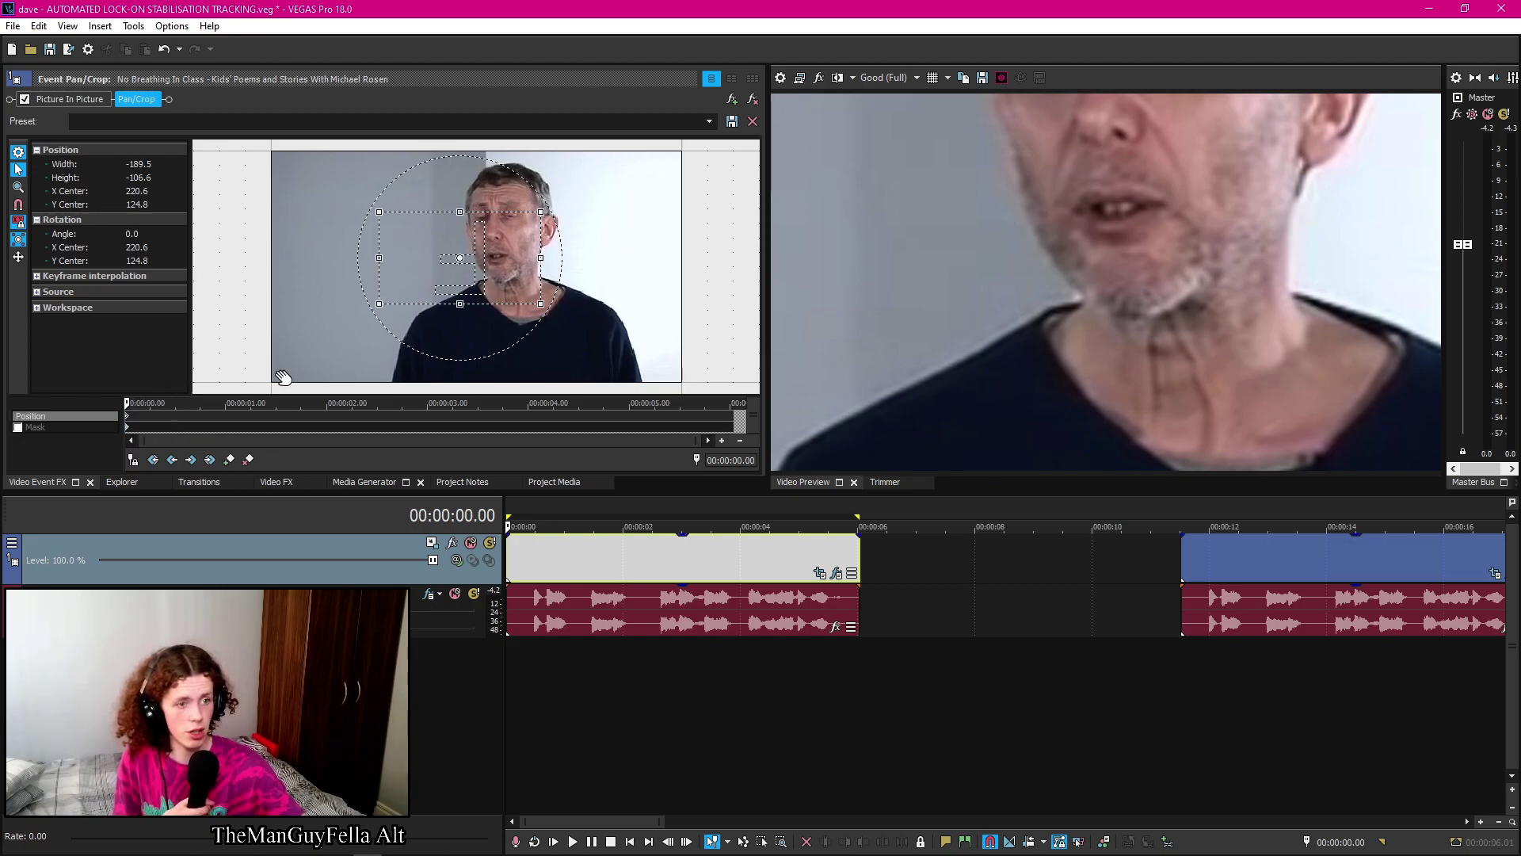
Widen the Pan/Crop at the start, then keyframe a later zoom to -135.8 × -76.4 at 225.2, 171.1
mouse_move(379, 258)
left_mouse_down()
mouse_move(303, 267)
mouse_move(384, 257)
left_mouse_up()
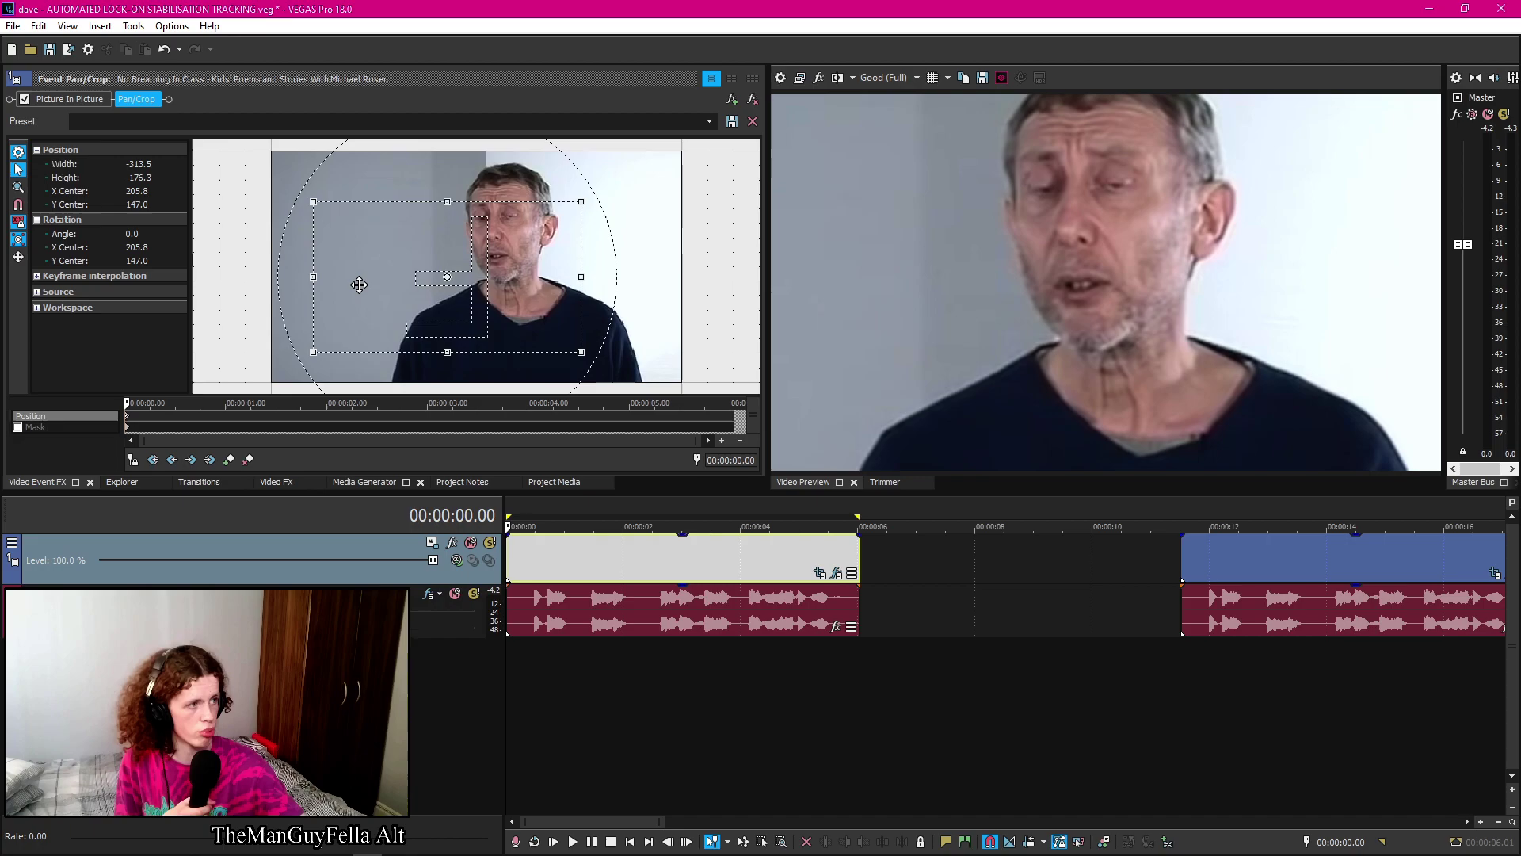
left_click(933, 77)
left_click_drag(553, 259, 570, 281)
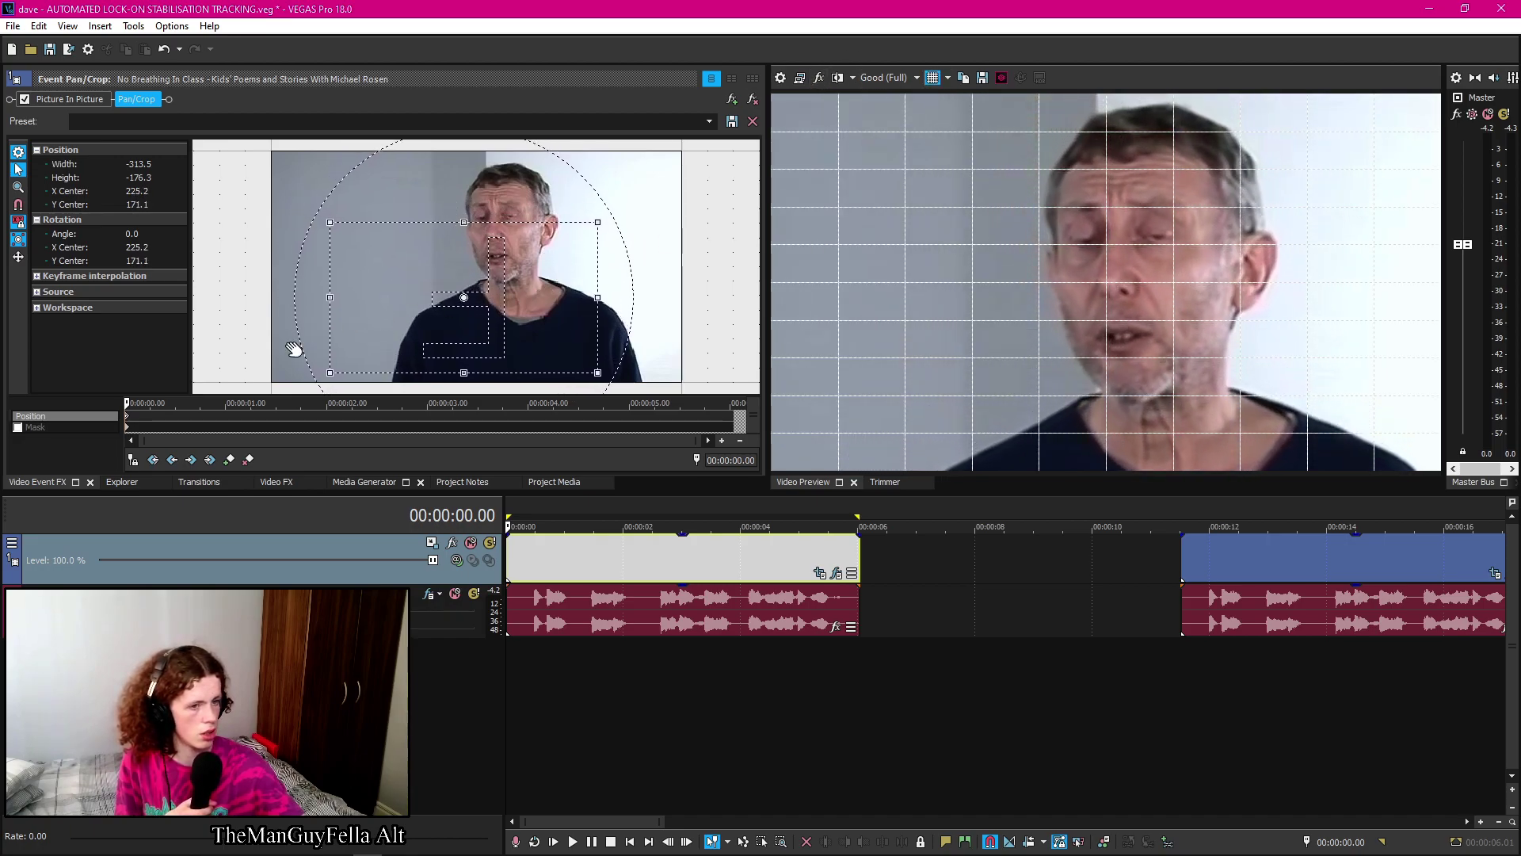
left_click_drag(126, 403, 734, 403)
left_click_drag(597, 293, 522, 296)
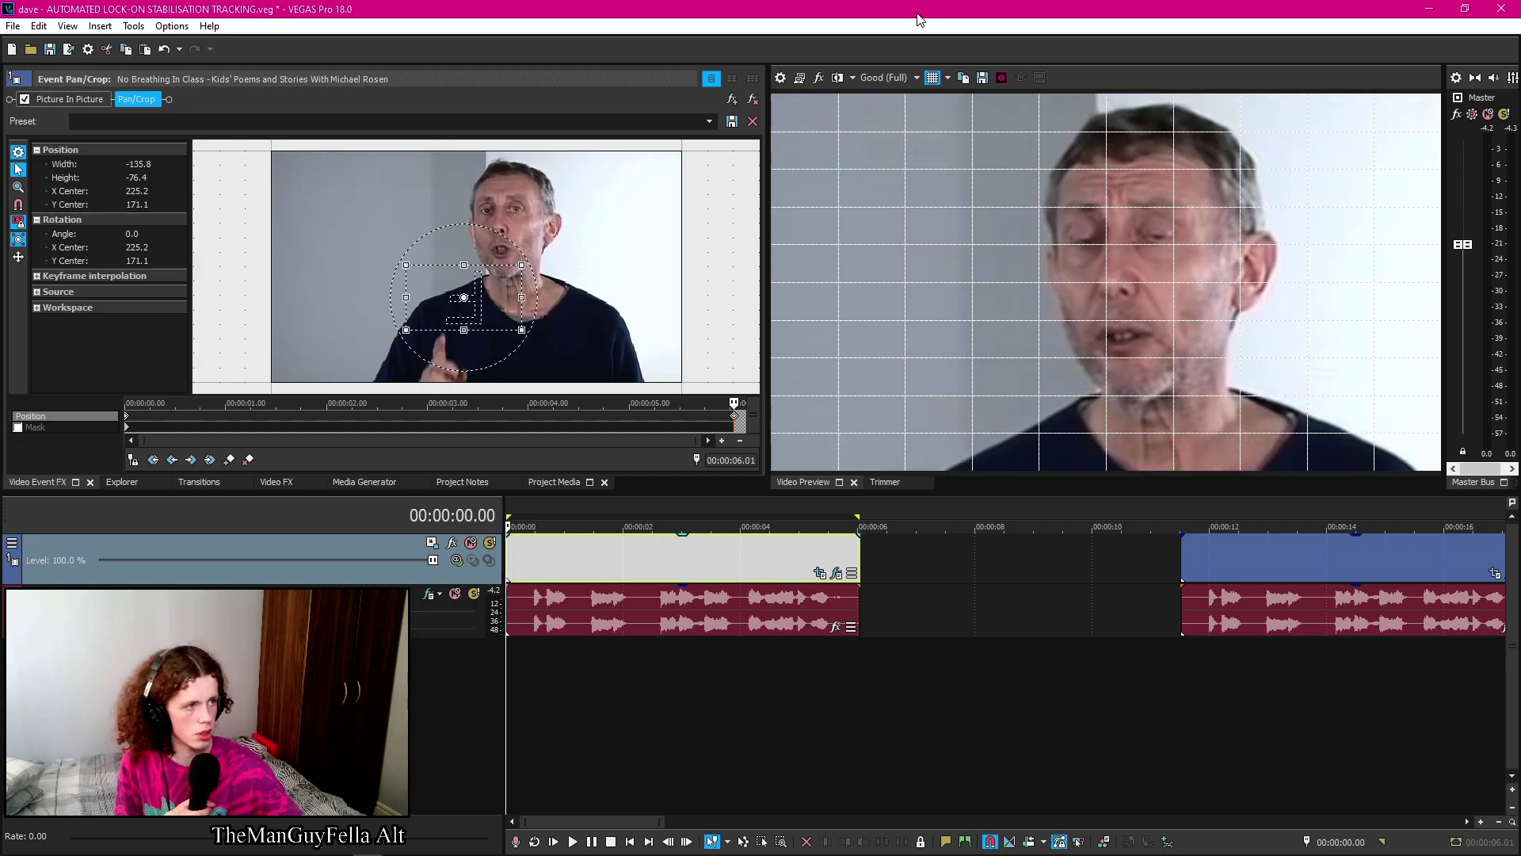
left_click(937, 78)
key("space")
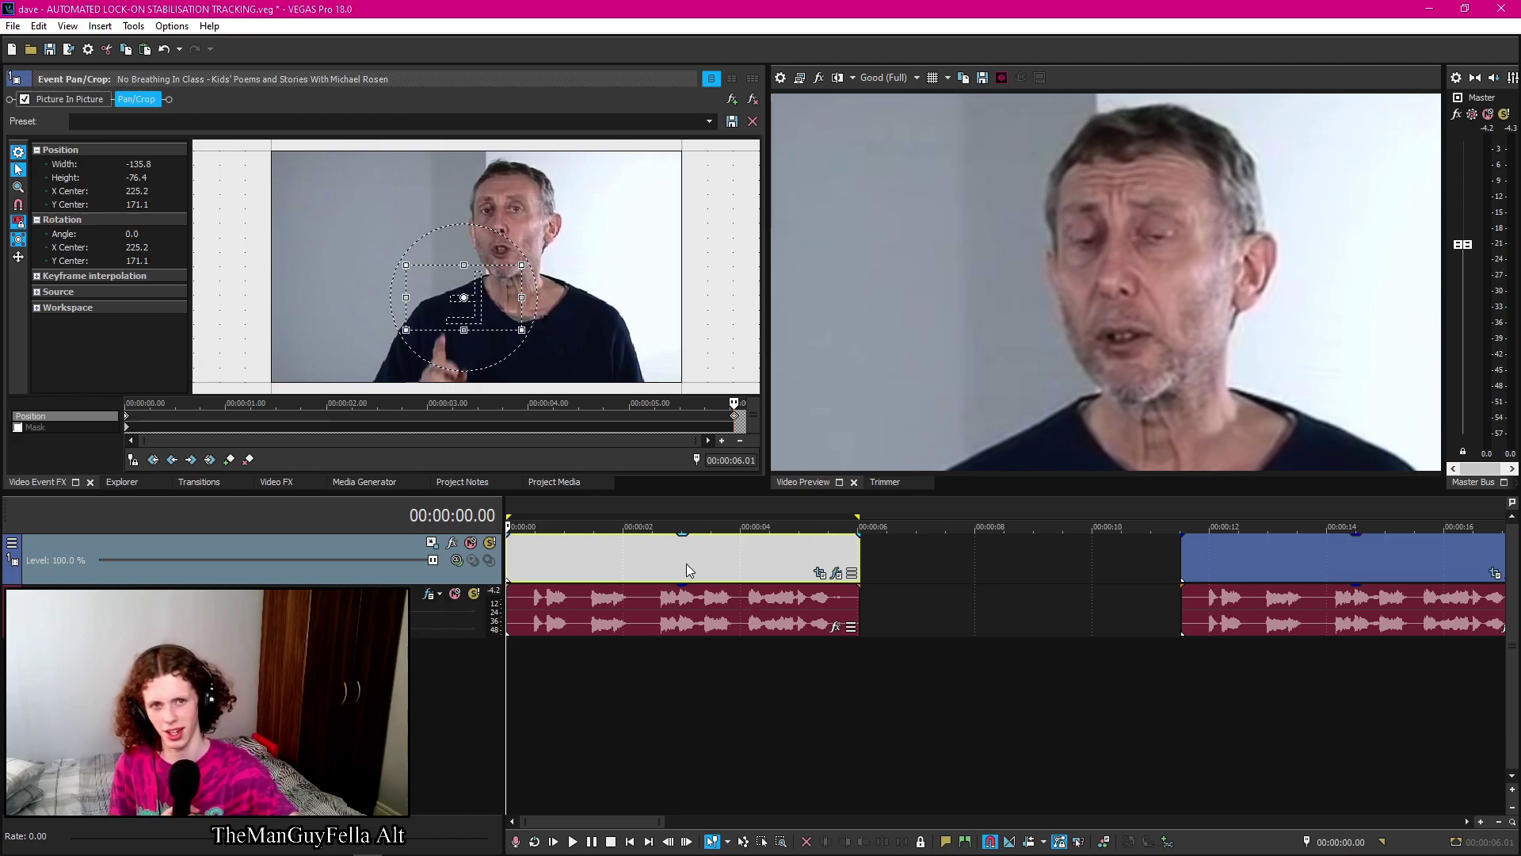
scroll(672, 572, "down", 3)
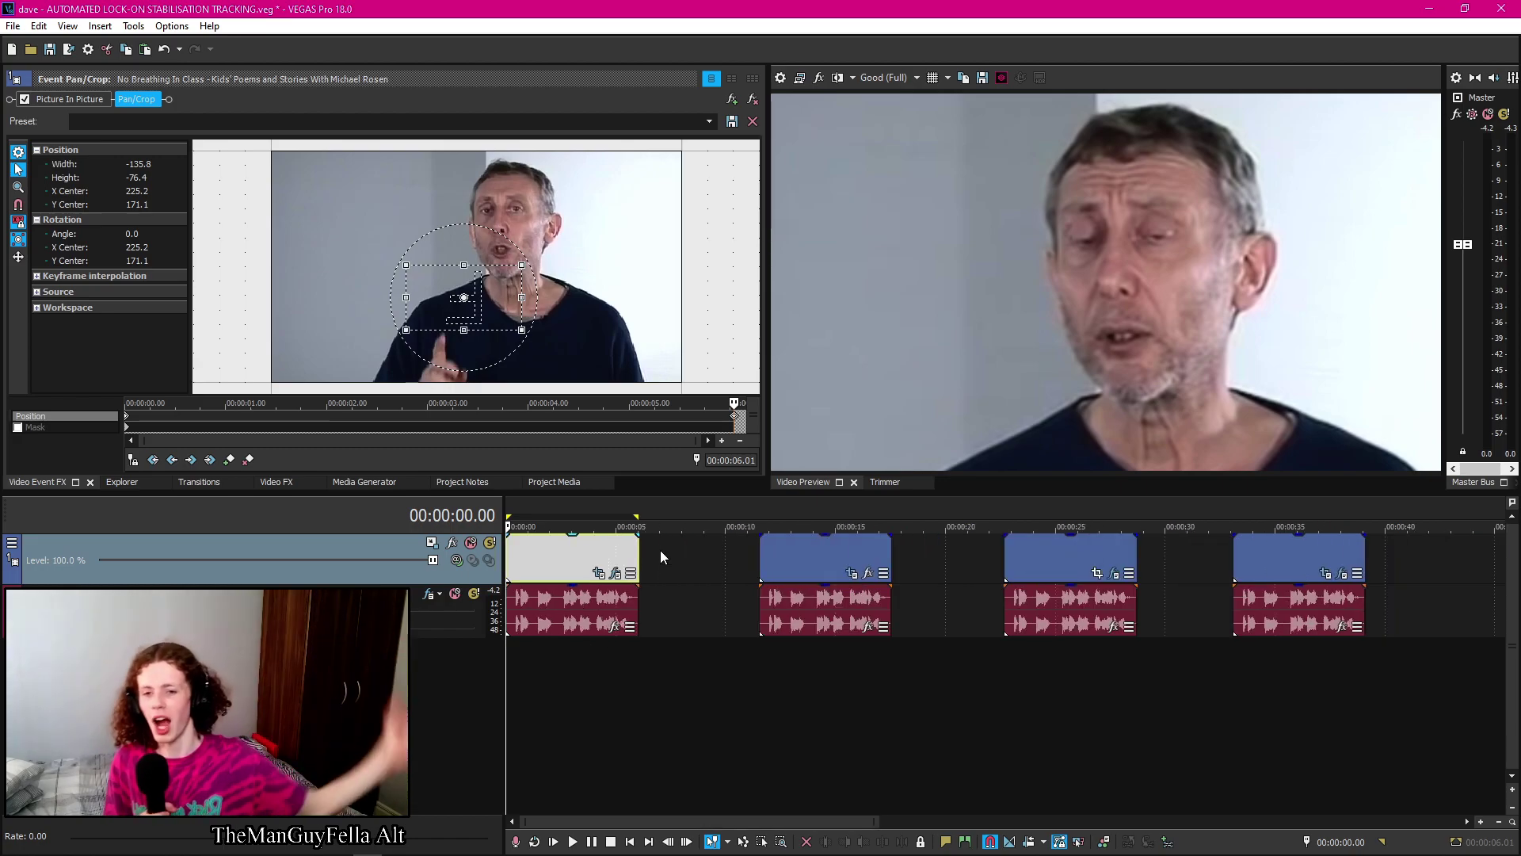